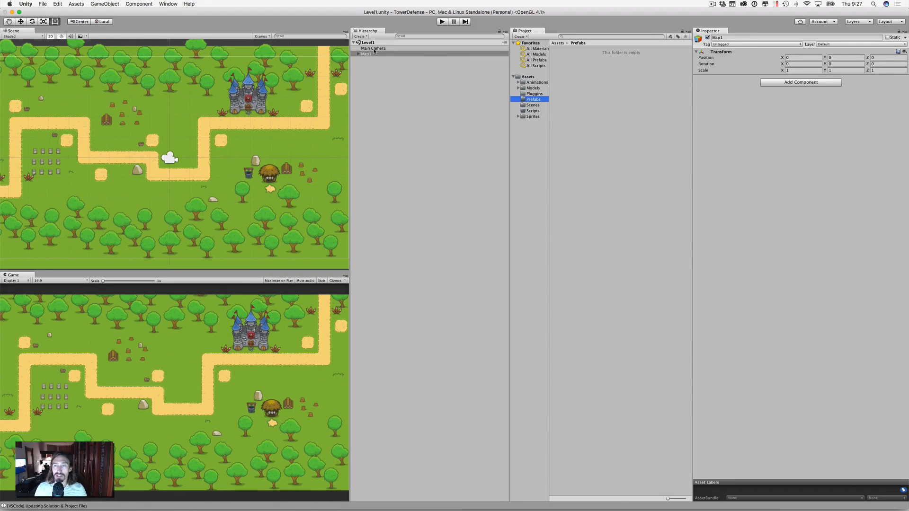
# Create an empty game object in the Level1 scene and name it Enemy1.
pyautogui.click(364, 36)
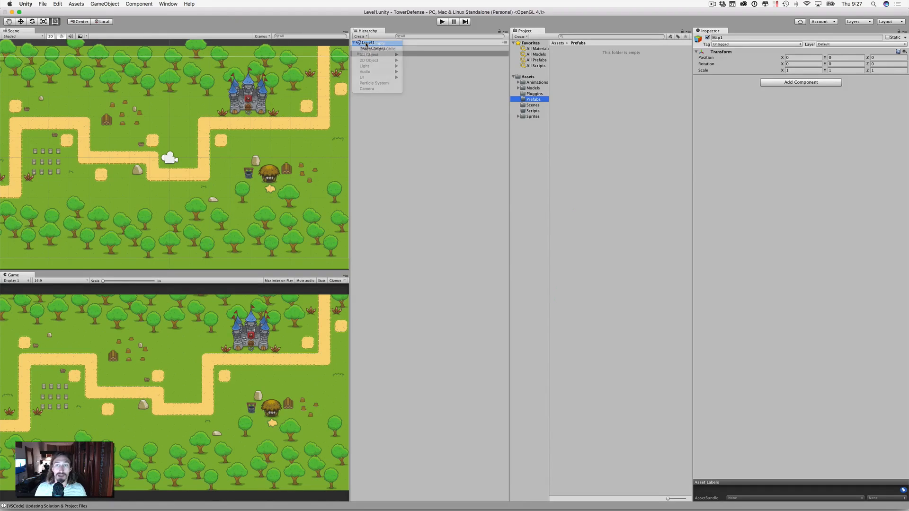
pyautogui.click(366, 43)
pyautogui.click(372, 59)
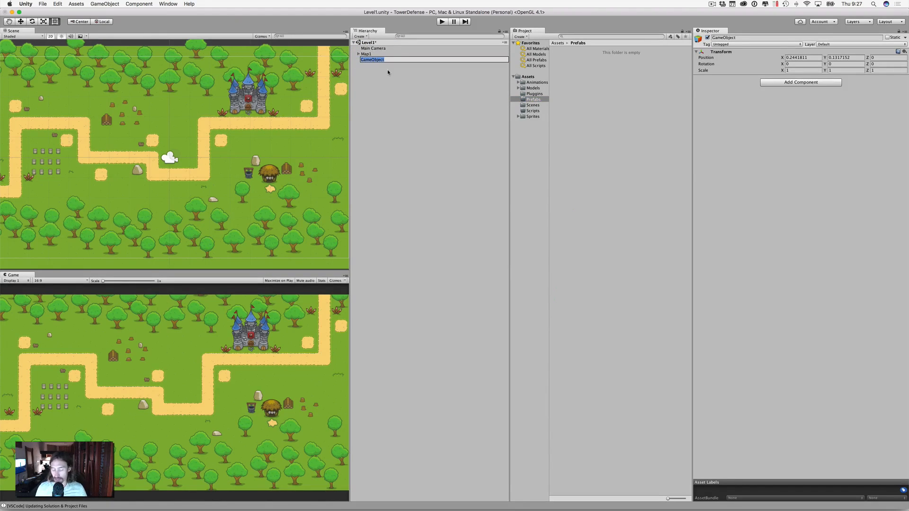
pyautogui.write('Enemy')
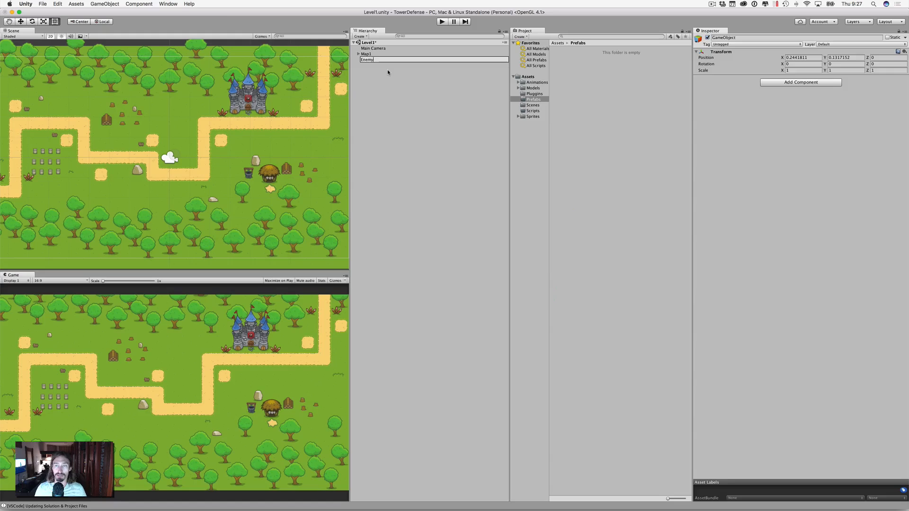
pyautogui.press('Return')
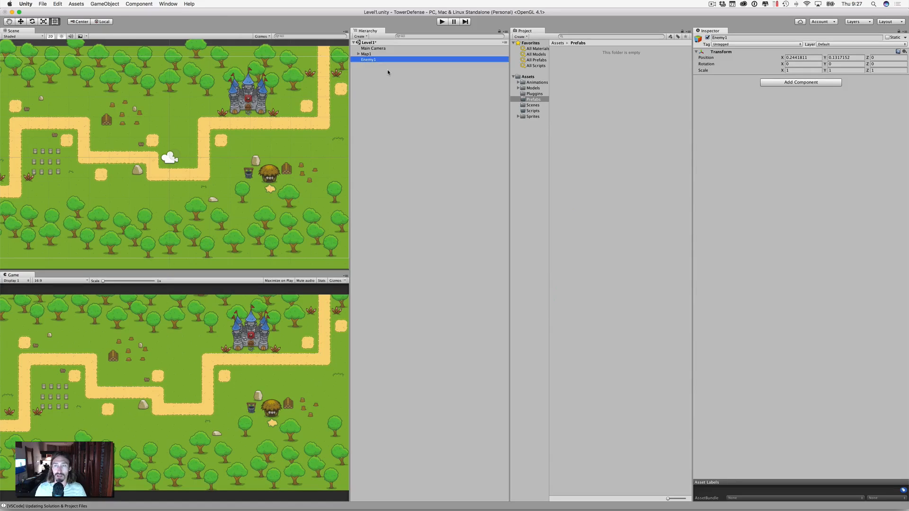
# Add the Walking_000 to Walking_017 sprites from Enemy1's Walking folder to the Enemy1 object as a new animation.
pyautogui.click(517, 116)
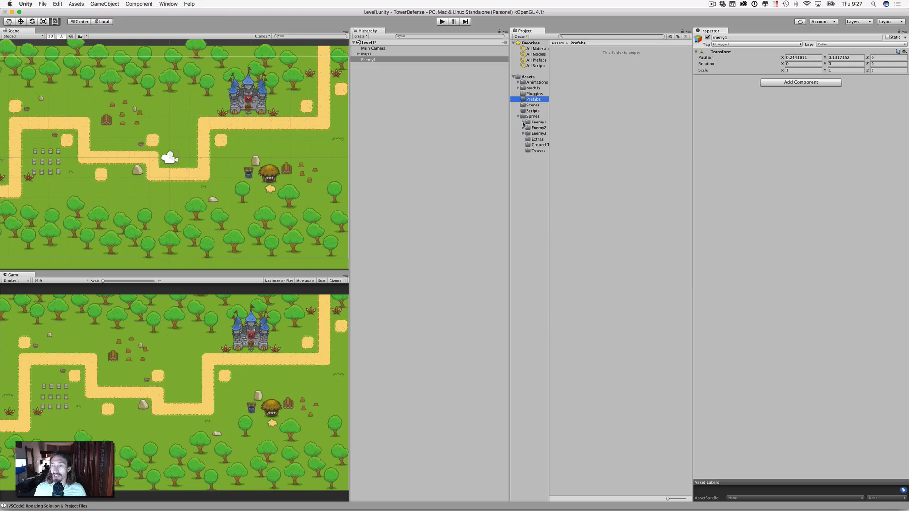
pyautogui.click(523, 123)
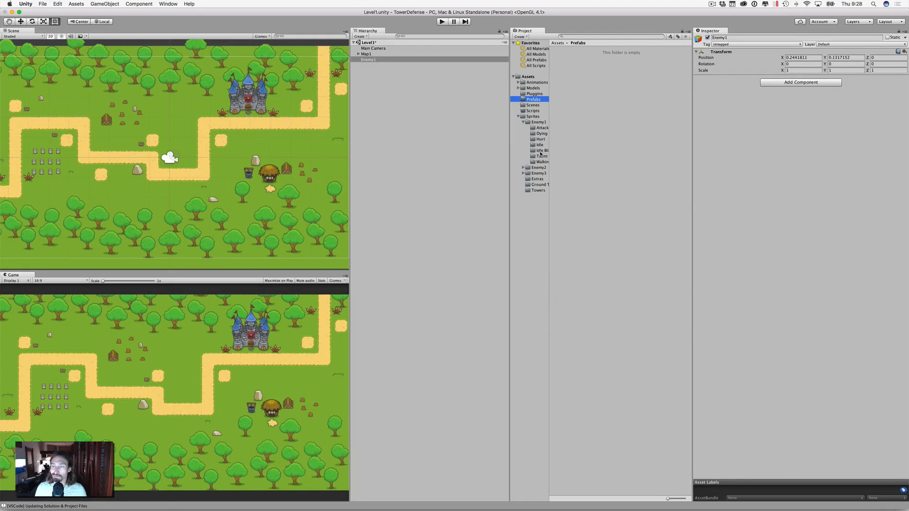
pyautogui.click(540, 139)
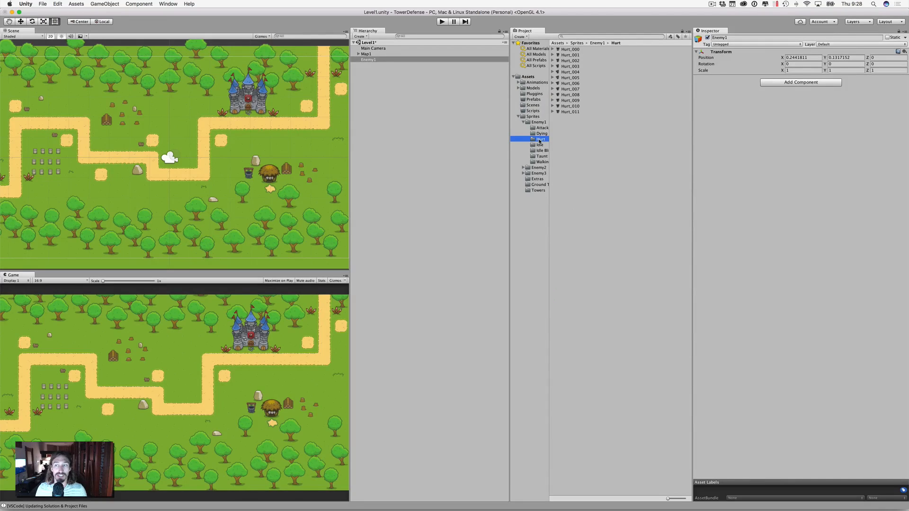
pyautogui.click(539, 134)
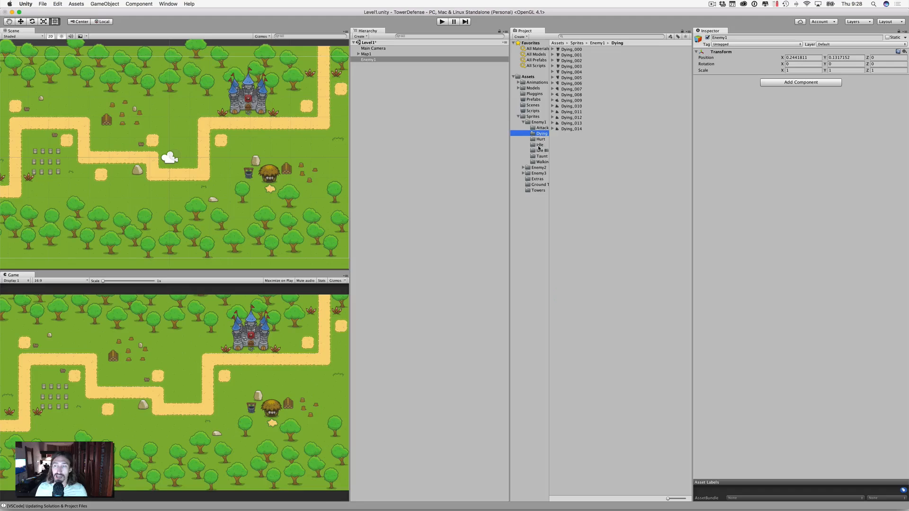
pyautogui.click(539, 145)
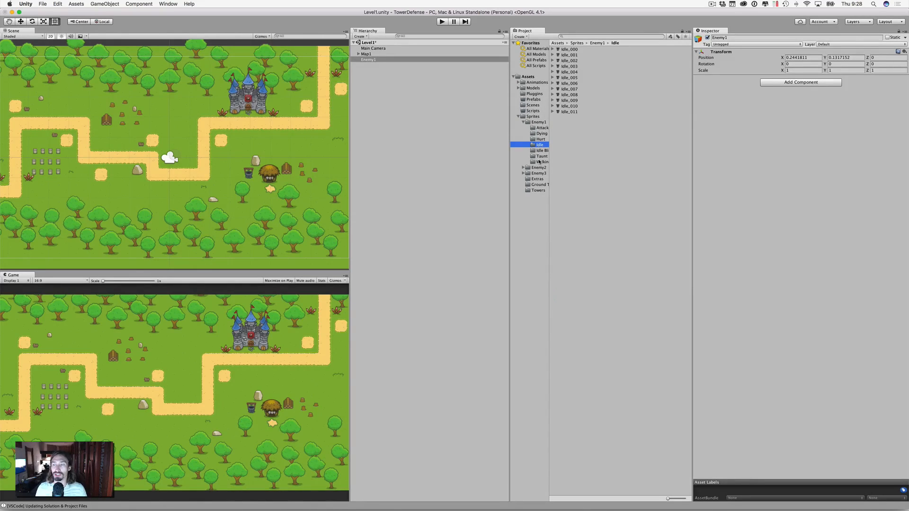
pyautogui.click(541, 163)
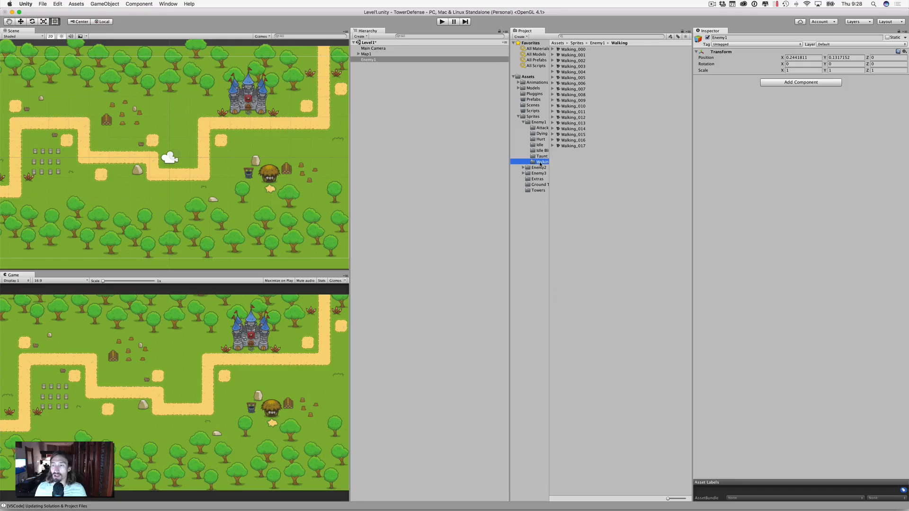
pyautogui.click(575, 50)
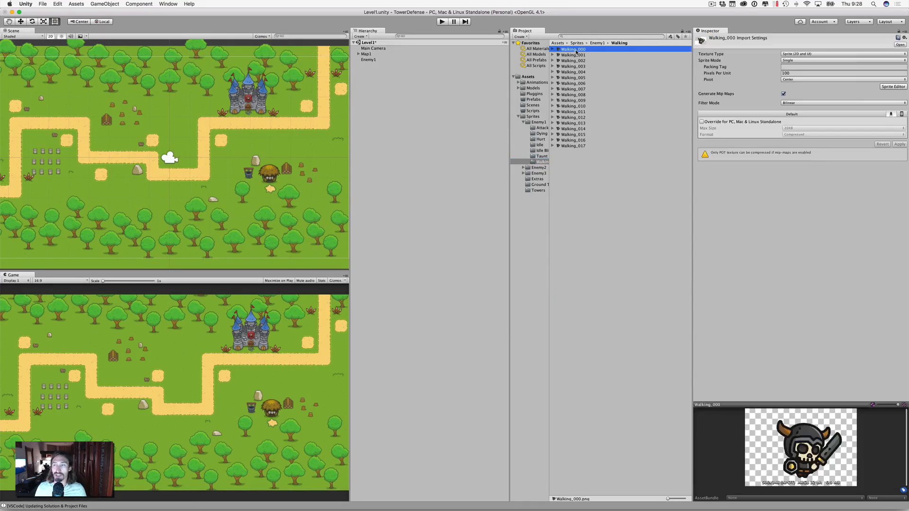
pyautogui.keyDown('shift'); pyautogui.click(574, 146); pyautogui.keyUp('shift')
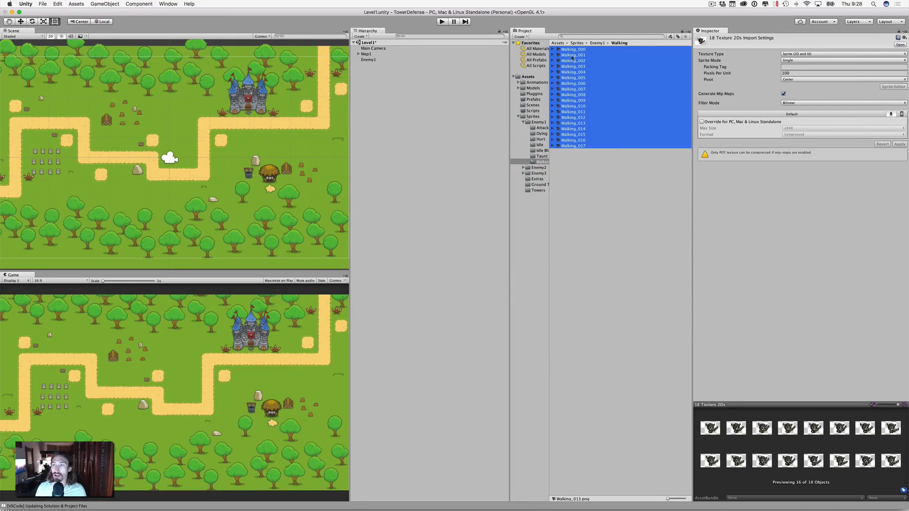
pyautogui.moveTo(568, 54); pyautogui.dragTo(371, 61)
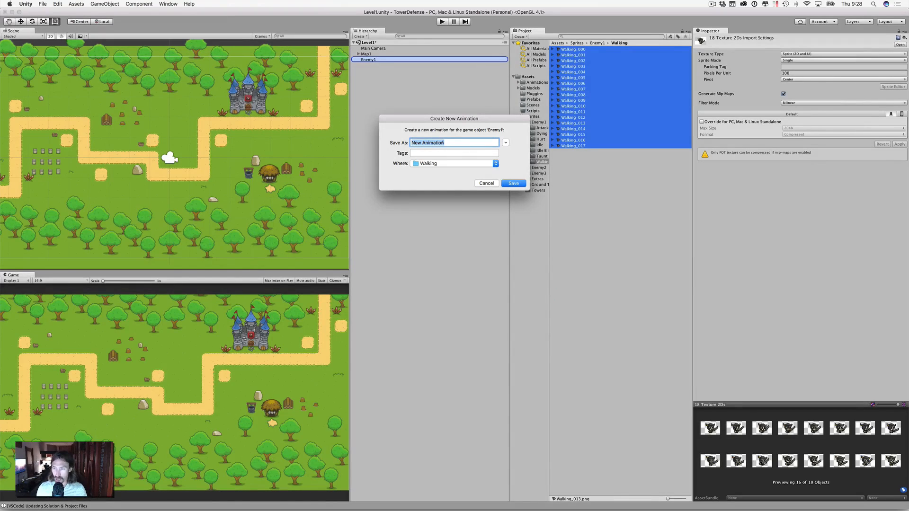
# Save the new animation clip as Walking in the Animations subfolder of the project's Animations folder.
pyautogui.write('Walking')
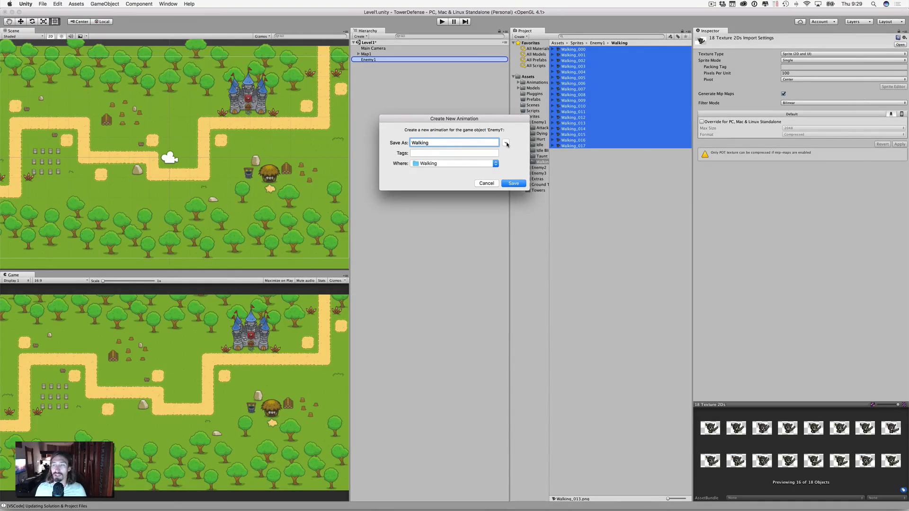
pyautogui.click(505, 142)
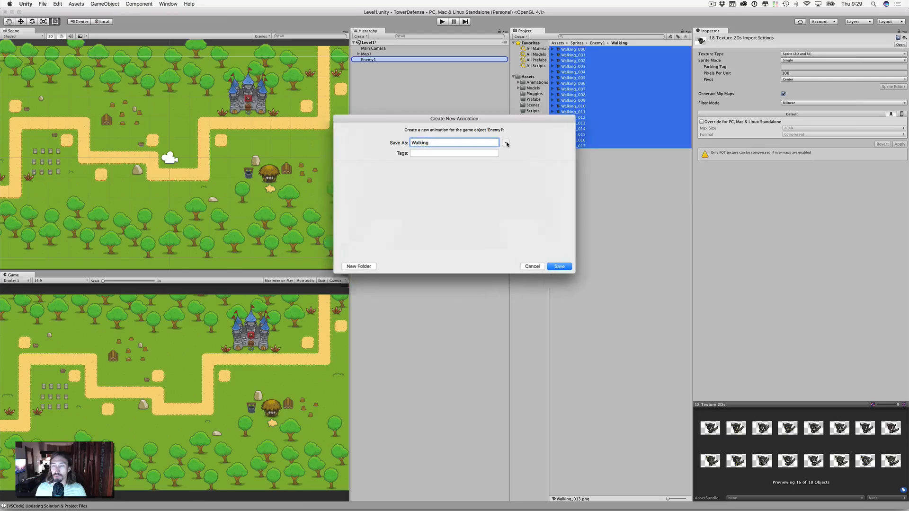
pyautogui.hscroll(-5, 437, 194)
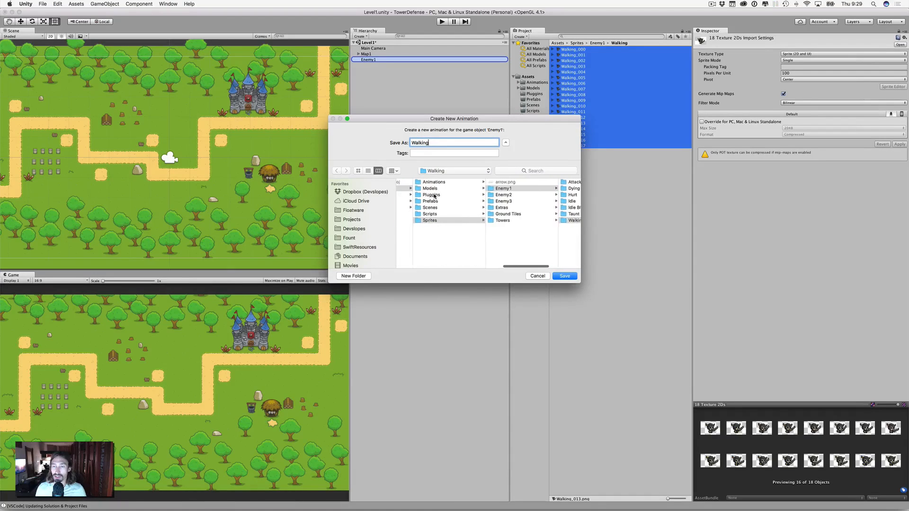
pyautogui.click(436, 184)
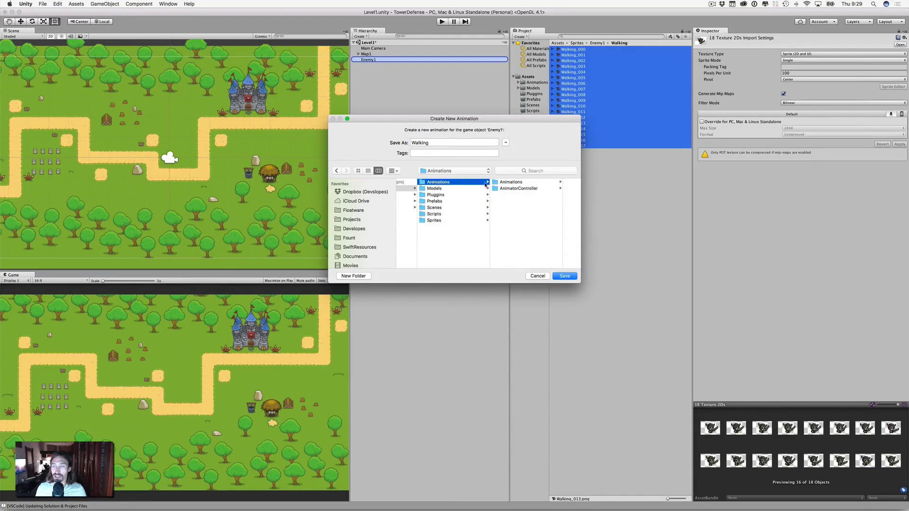
pyautogui.click(508, 183)
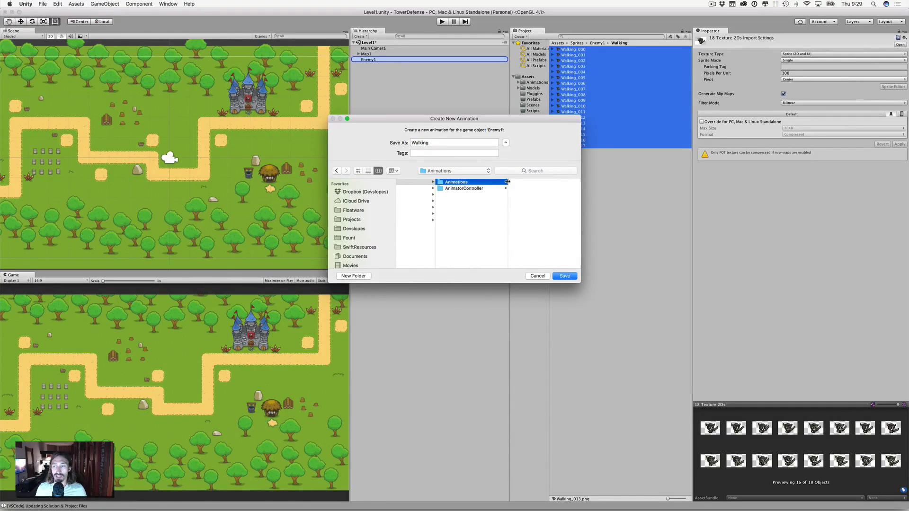
pyautogui.click(563, 276)
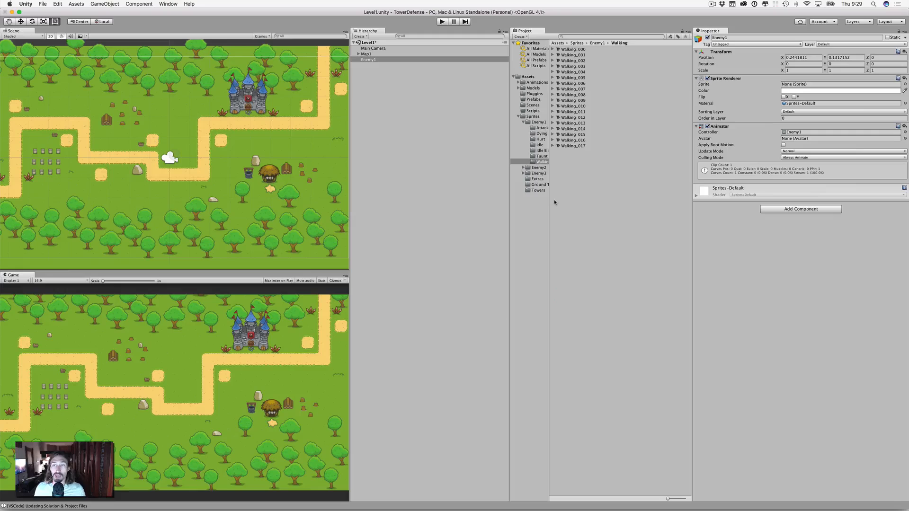
# Move the Enemy1 animator controller out of the Animations subfolder into the AnimatorController folder.
pyautogui.click(519, 83)
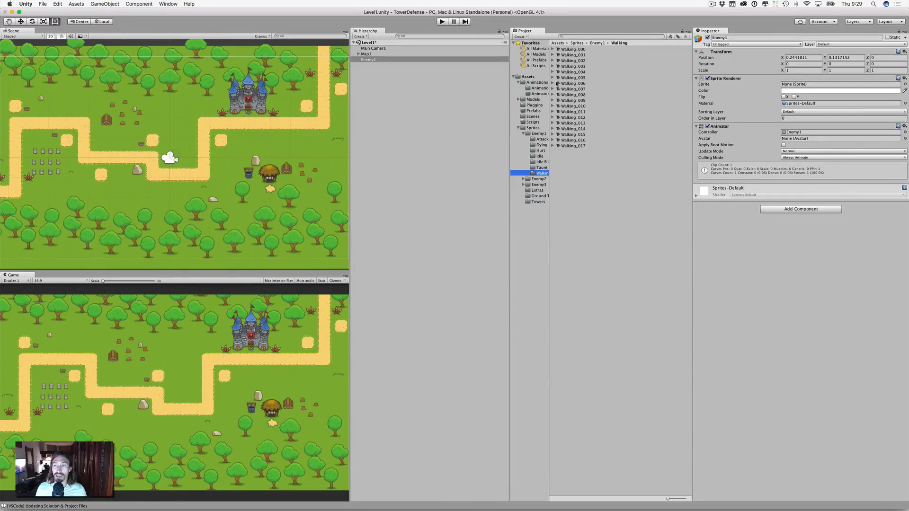
pyautogui.moveTo(549, 85); pyautogui.dragTo(571, 85)
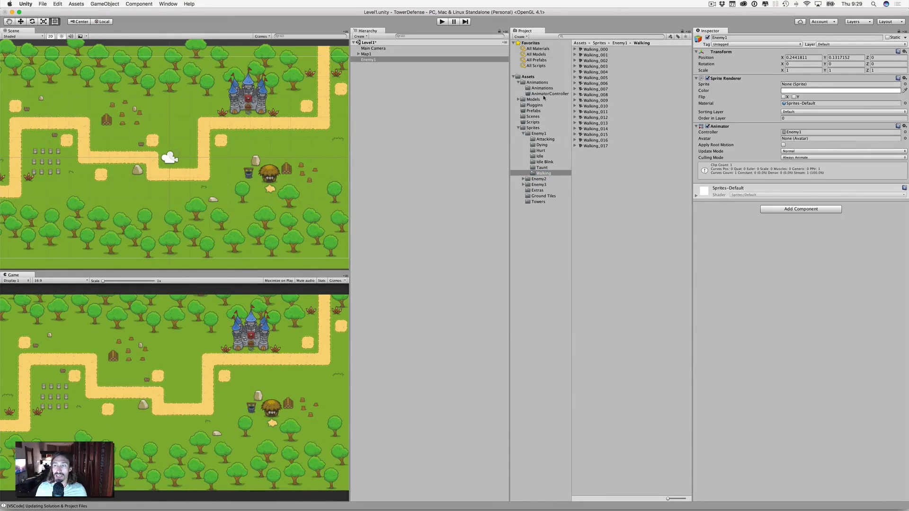
pyautogui.click(542, 89)
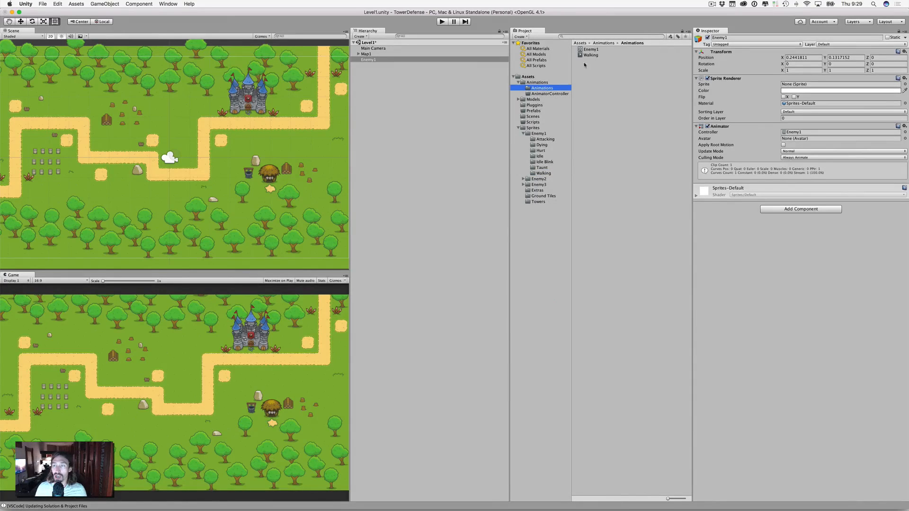
pyautogui.click(593, 55)
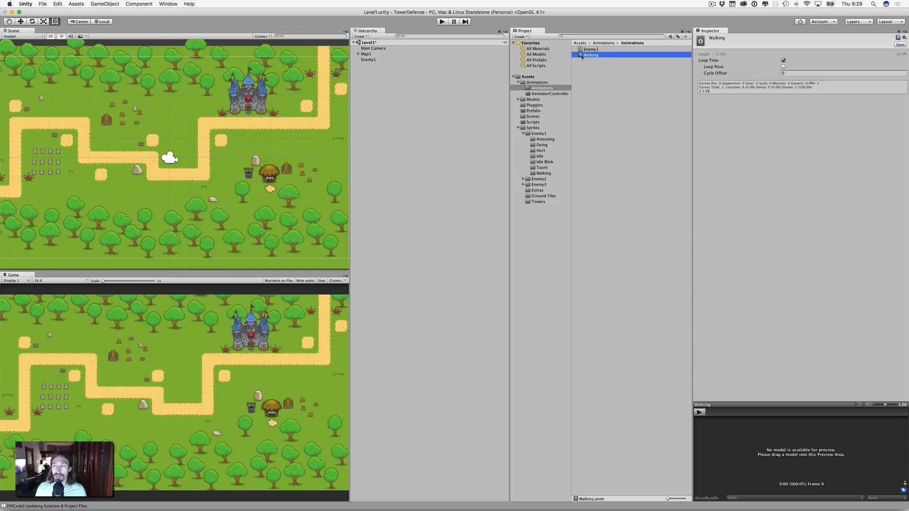
pyautogui.click(585, 49)
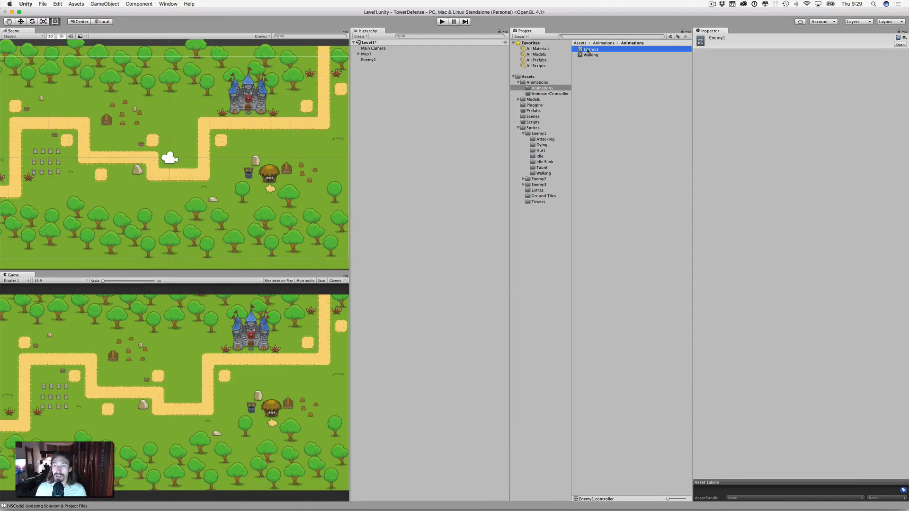
pyautogui.moveTo(587, 51); pyautogui.dragTo(542, 95)
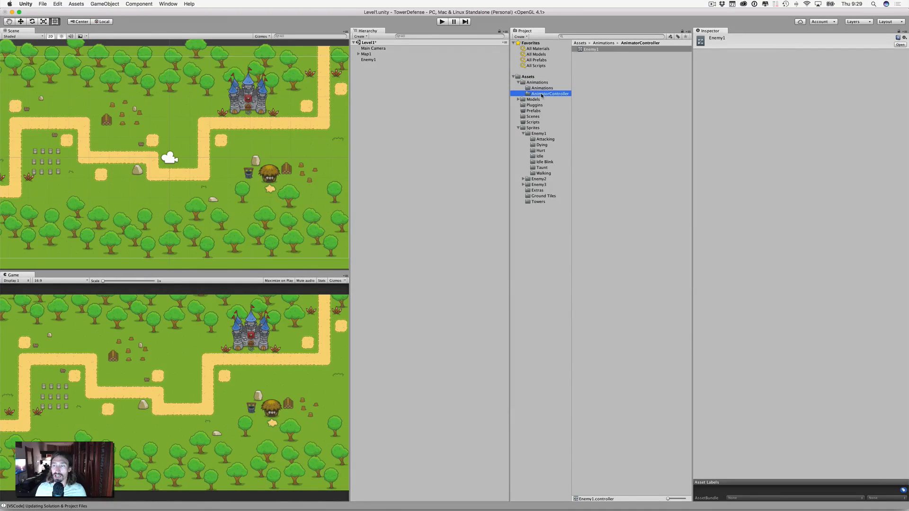
pyautogui.click(542, 89)
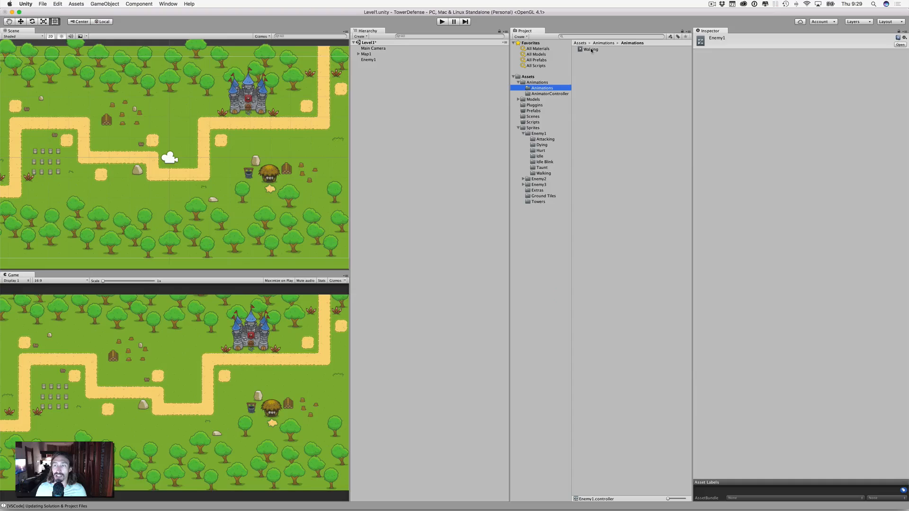
pyautogui.click(545, 94)
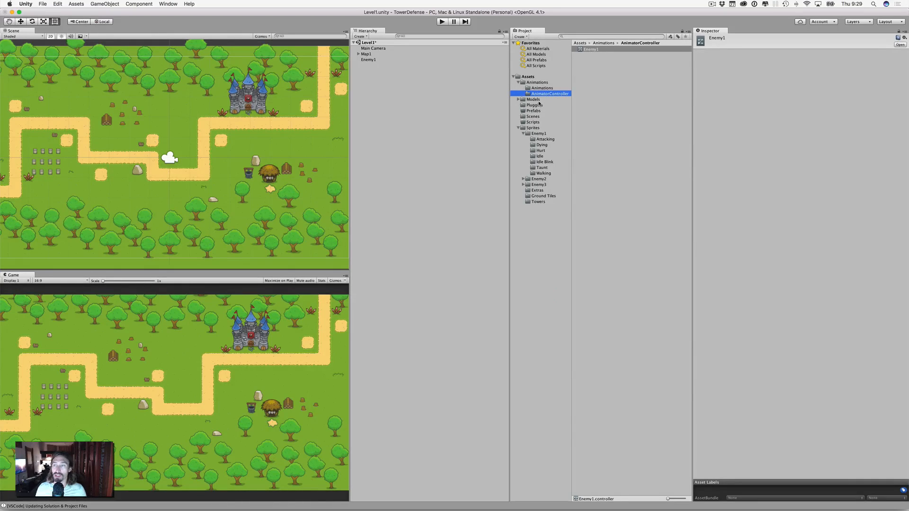
# Create an animation for the Enemy1 object from sprites Hurt_000 to Hurt_011 and save it as Hurt in the Animations subfolder.
pyautogui.click(542, 150)
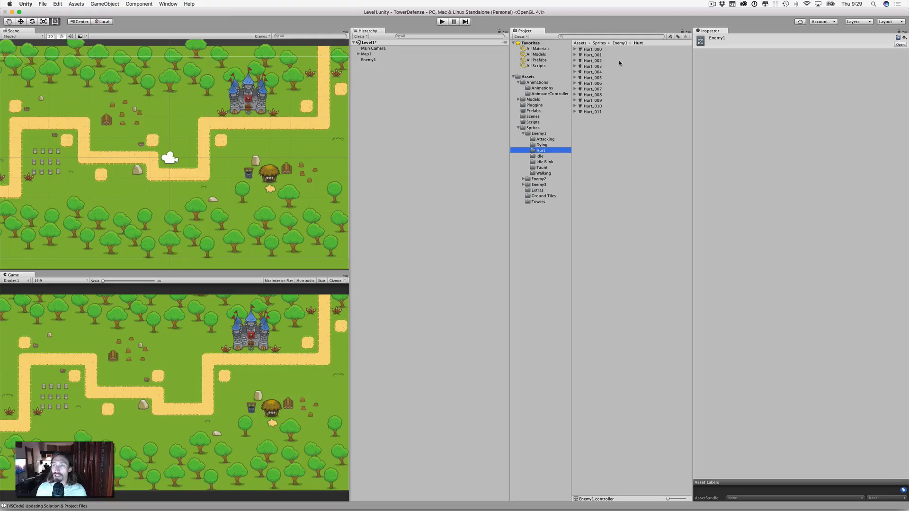
pyautogui.click(592, 49)
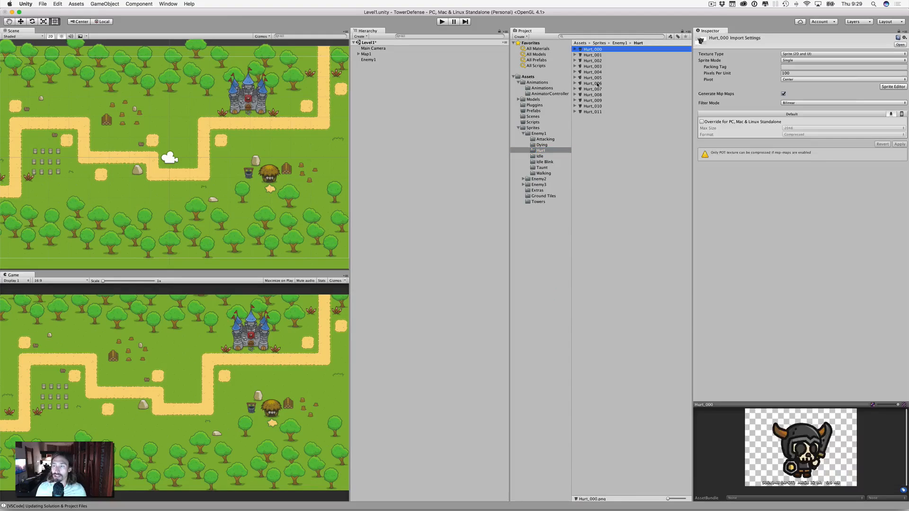
pyautogui.keyDown('shift'); pyautogui.click(592, 112); pyautogui.keyUp('shift')
pyautogui.moveTo(597, 52); pyautogui.dragTo(370, 61)
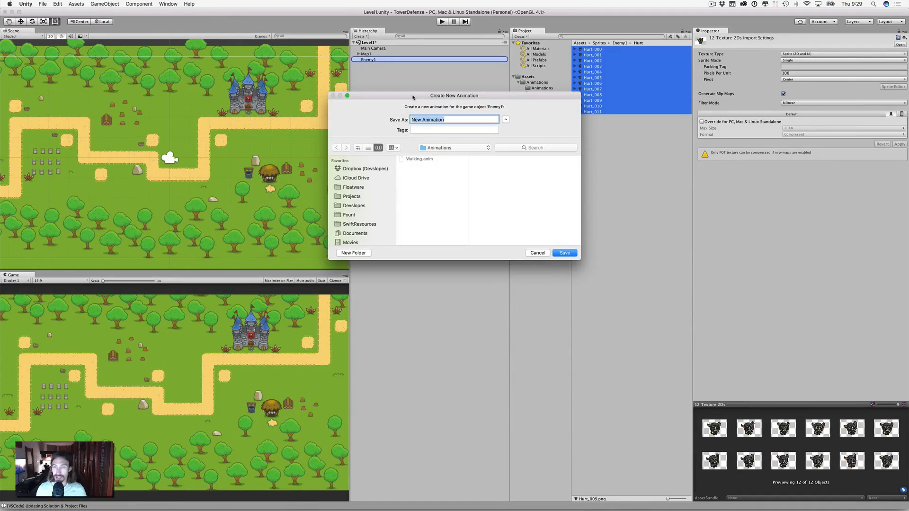
pyautogui.write('Hurt')
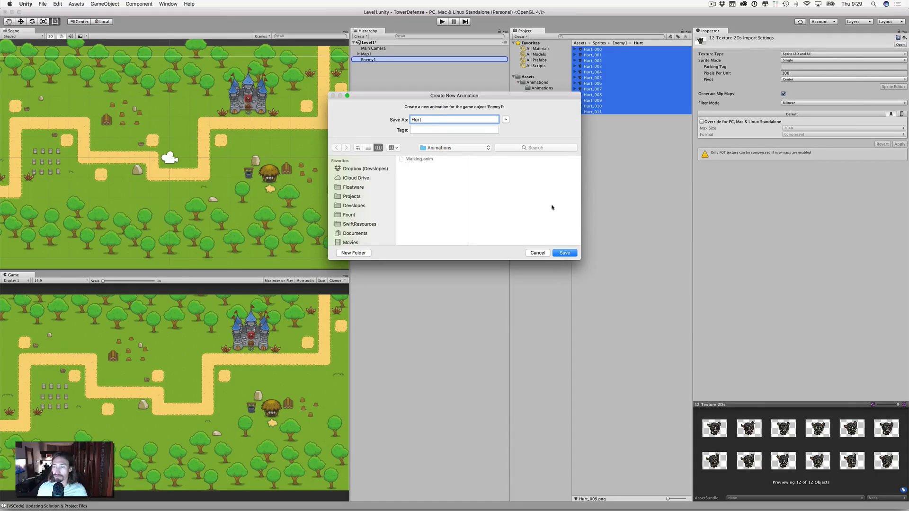
pyautogui.click(564, 252)
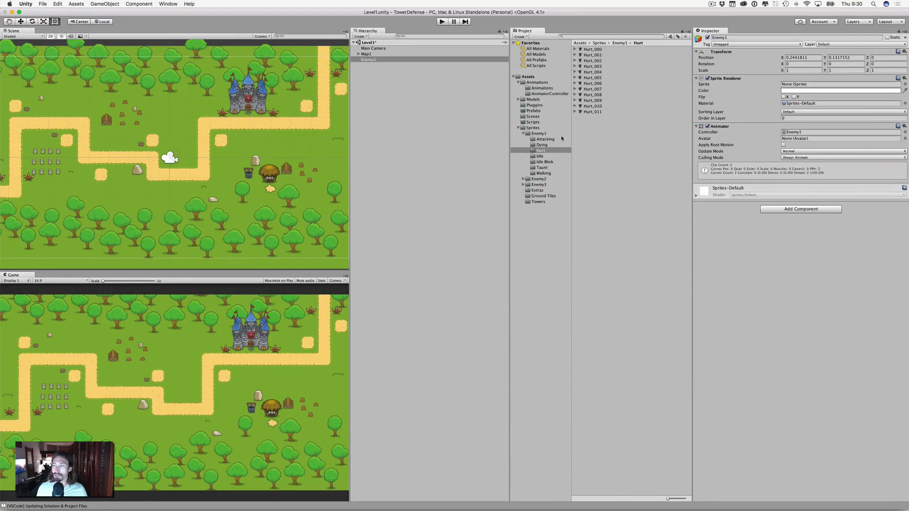
pyautogui.click(537, 88)
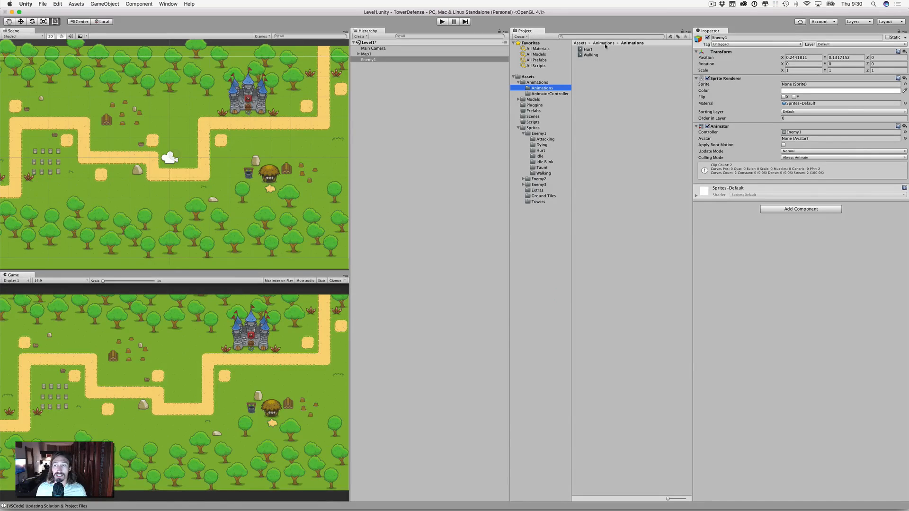
pyautogui.click(550, 93)
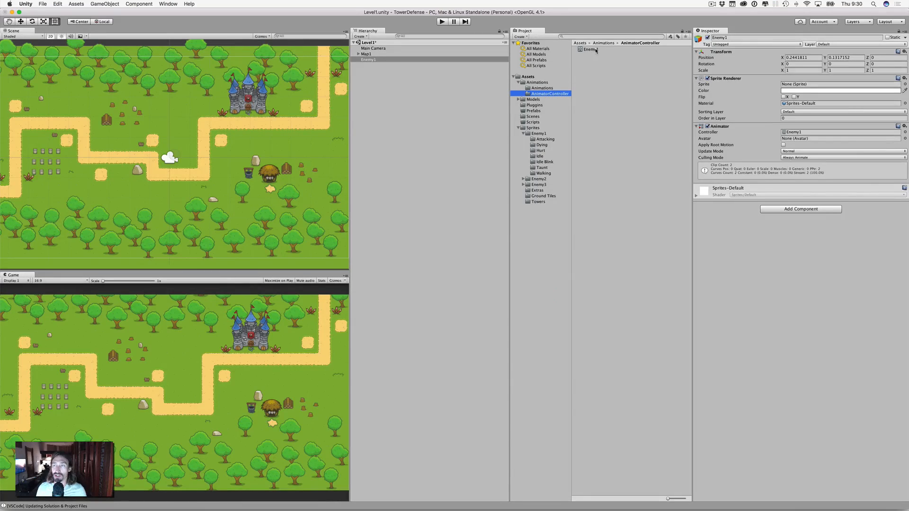
pyautogui.click(550, 88)
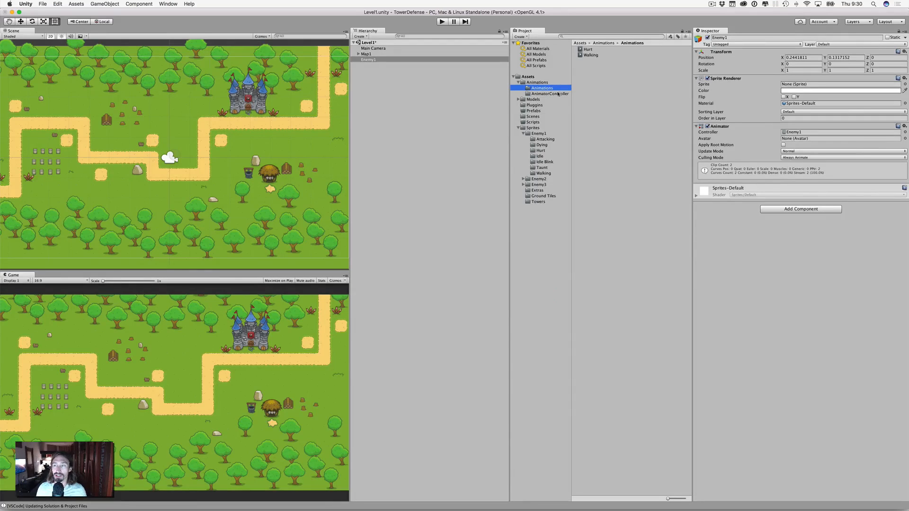
# Open the Enemy1 animator controller and line up the Walking state directly above the Hurt state beside Any State.
pyautogui.click(559, 93)
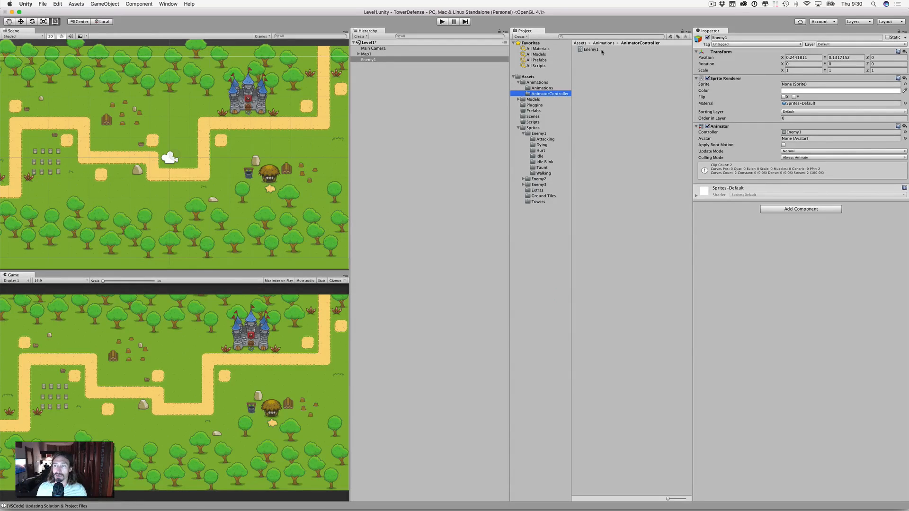
pyautogui.doubleClick(590, 50)
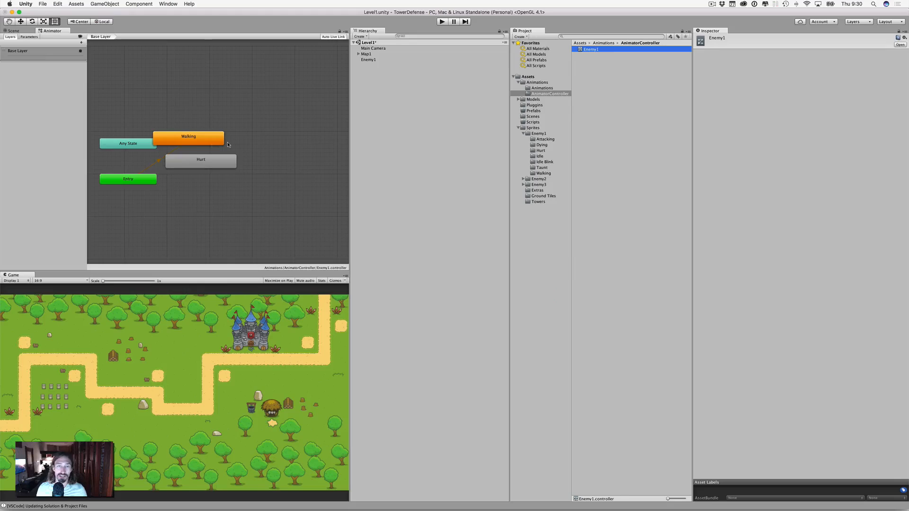
pyautogui.moveTo(198, 139); pyautogui.dragTo(212, 130)
pyautogui.moveTo(205, 165); pyautogui.dragTo(213, 169)
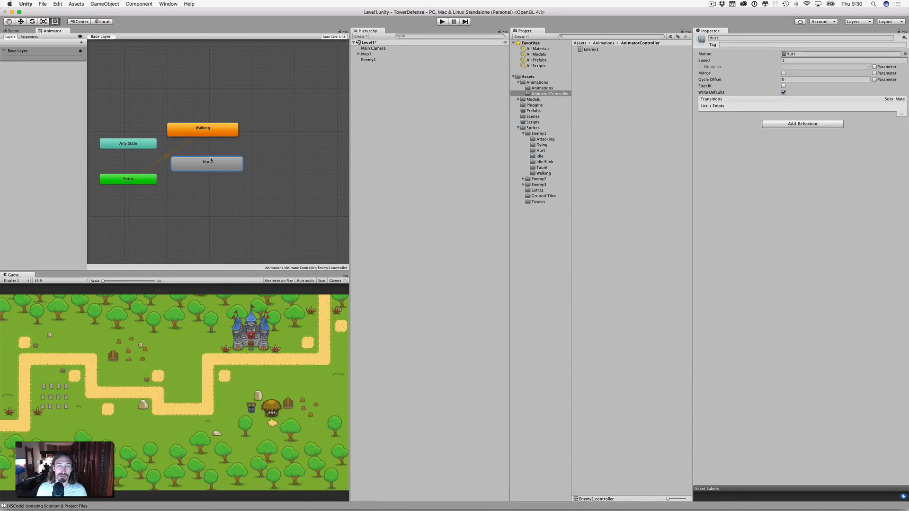
pyautogui.moveTo(208, 131); pyautogui.dragTo(213, 131)
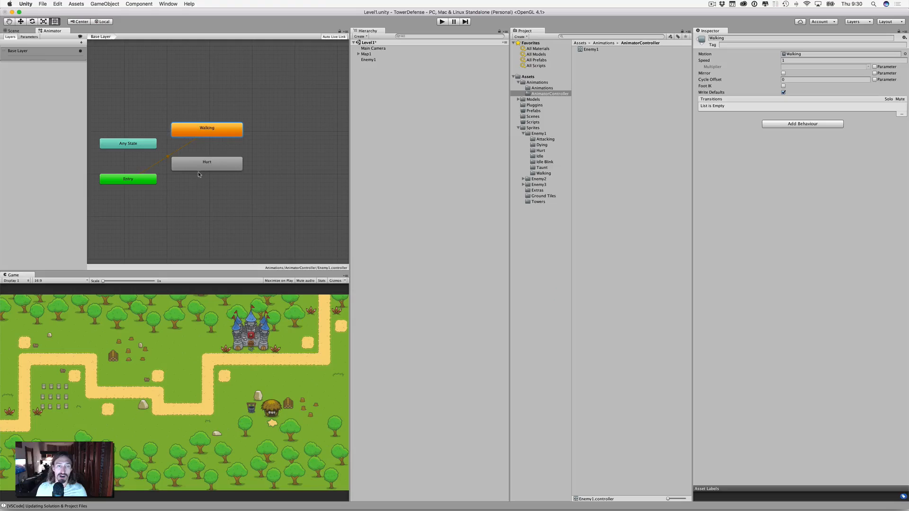
pyautogui.rightClick(200, 132)
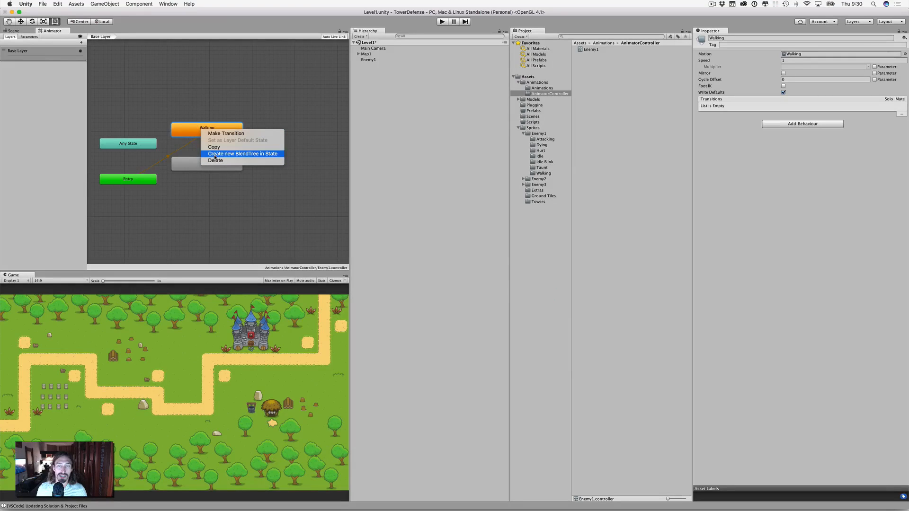
pyautogui.rightClick(190, 166)
pyautogui.rightClick(190, 164)
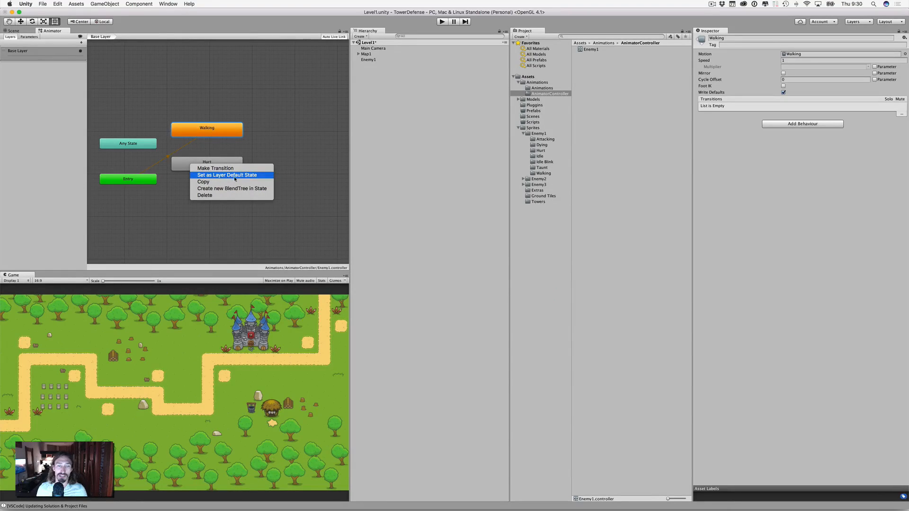
pyautogui.click(207, 134)
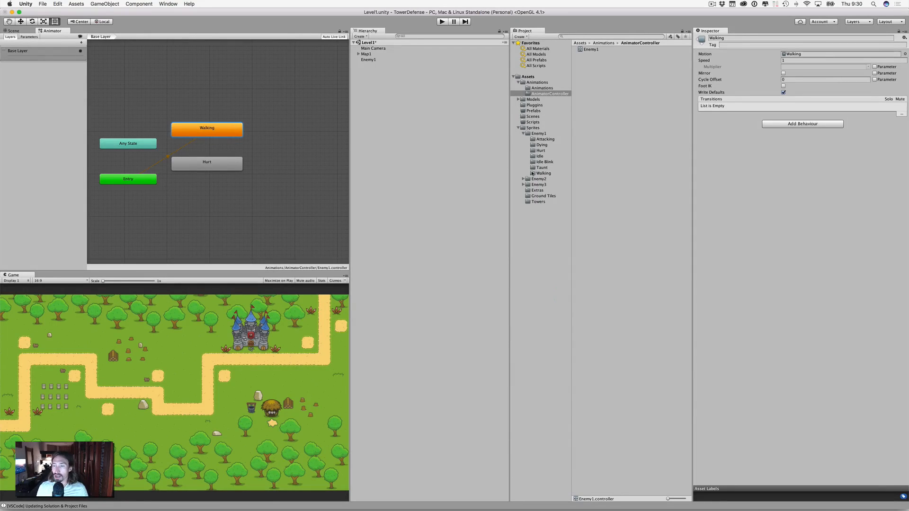
# Create an animation for the Enemy1 object from sprites Dying_000 to Dying_014 and save it as Dying in the Animations subfolder.
pyautogui.click(541, 144)
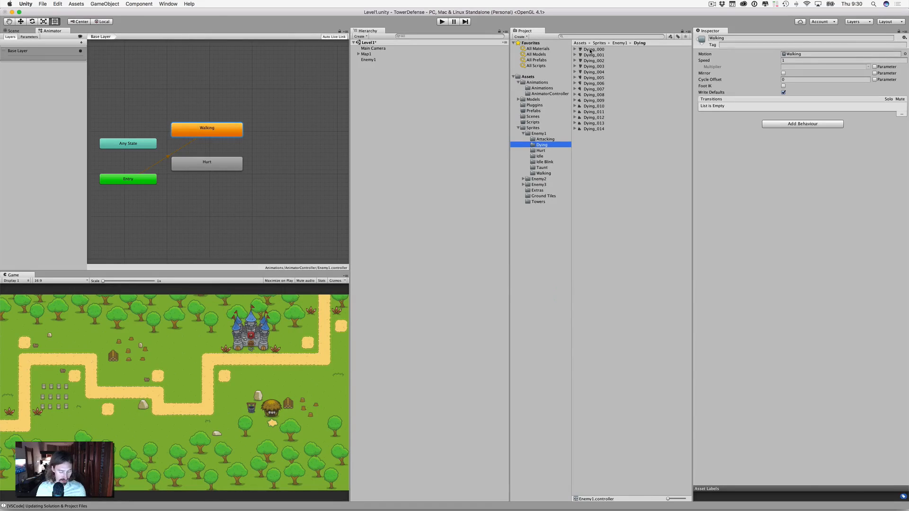
pyautogui.click(591, 50)
pyautogui.keyDown('shift'); pyautogui.click(597, 129); pyautogui.keyUp('shift')
pyautogui.moveTo(593, 54); pyautogui.dragTo(368, 60)
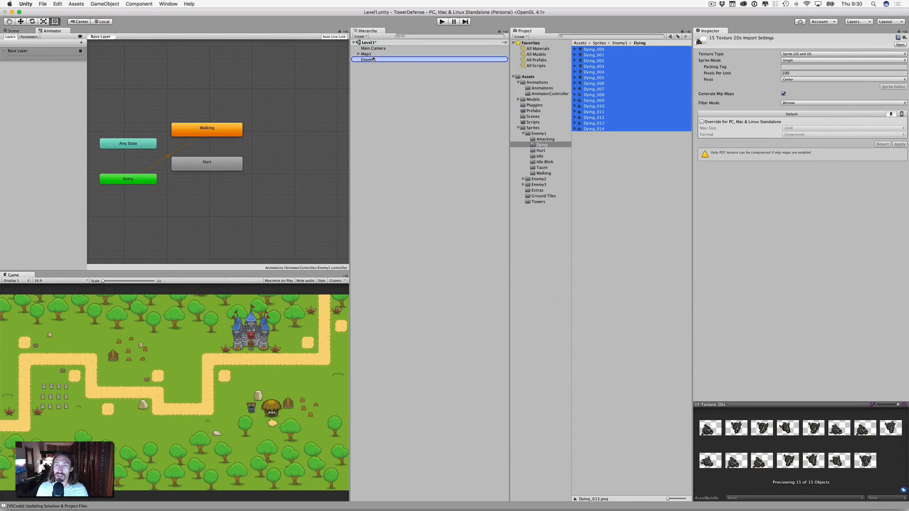
pyautogui.write('Dying')
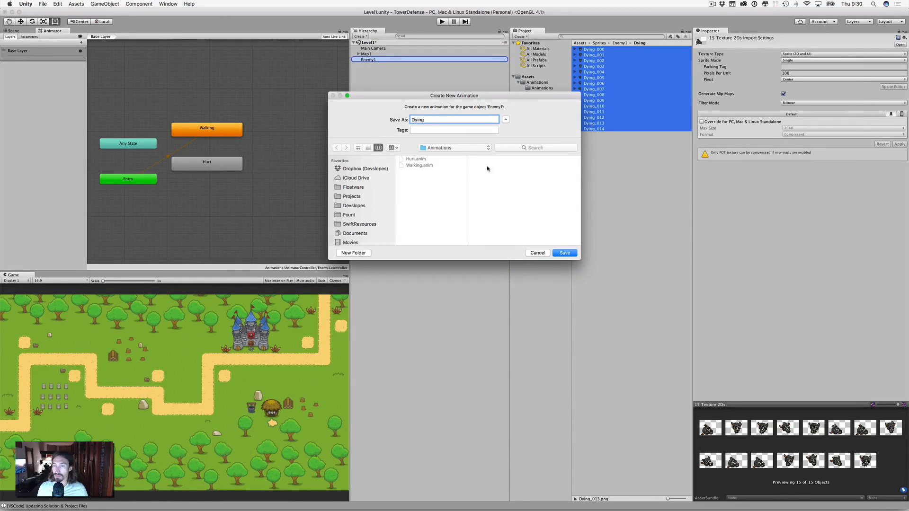
pyautogui.click(564, 253)
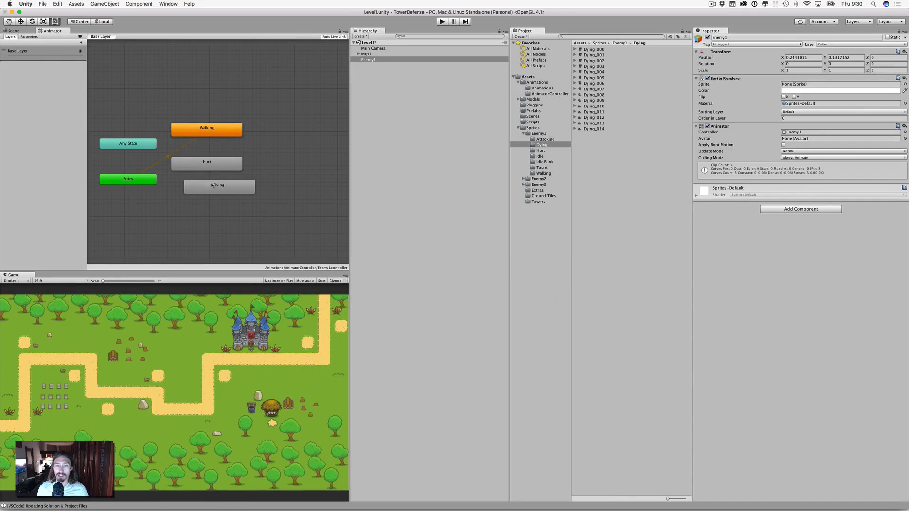
# Review the Dying state's properties, the clips in the Animations subfolder and the Enemy1 object's components.
pyautogui.click(214, 186)
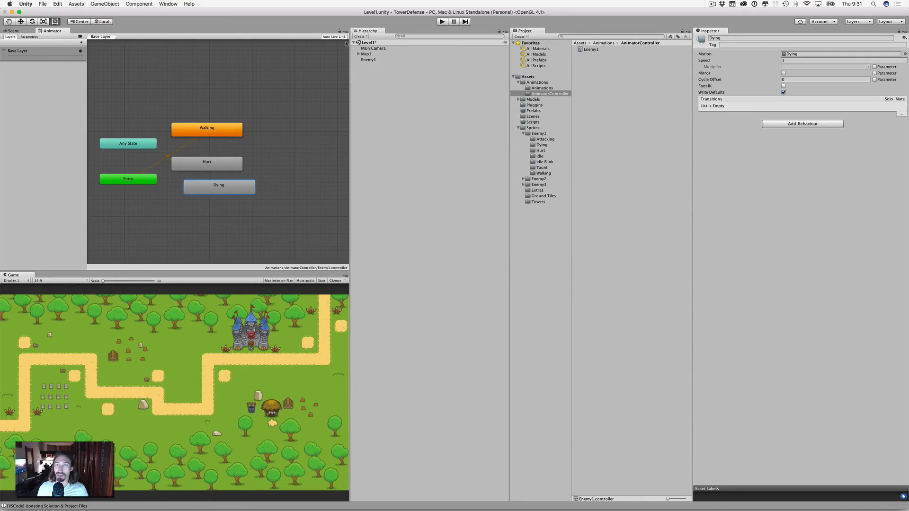
pyautogui.click(542, 88)
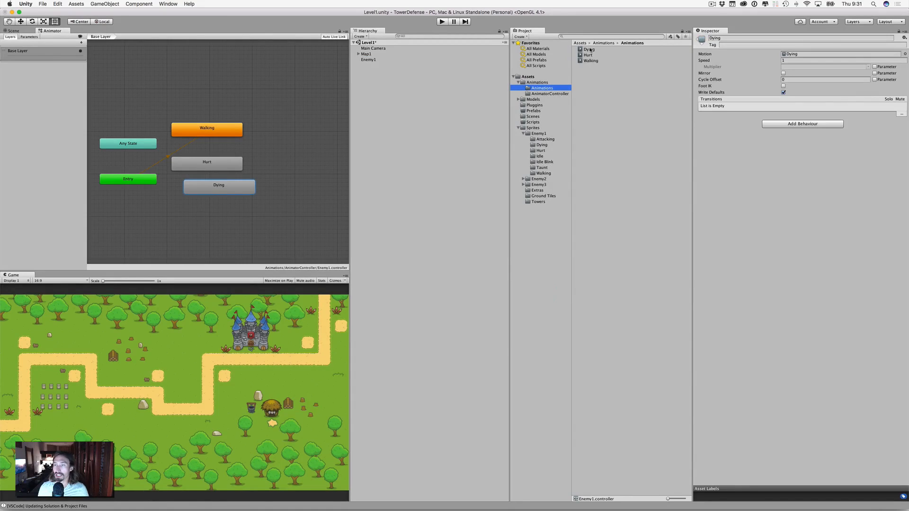
pyautogui.click(369, 60)
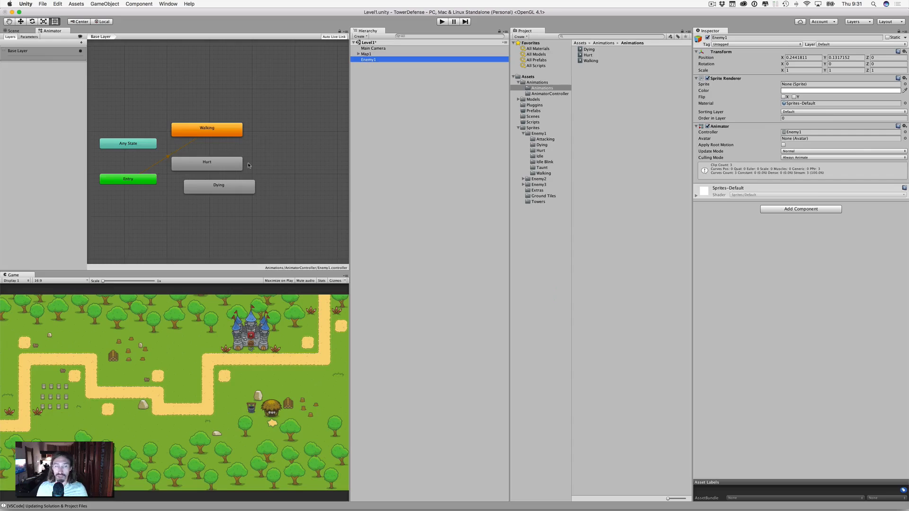
# Return to the Scene view and move the Enemy1 object along the X axis to about 1.62.
pyautogui.click(13, 31)
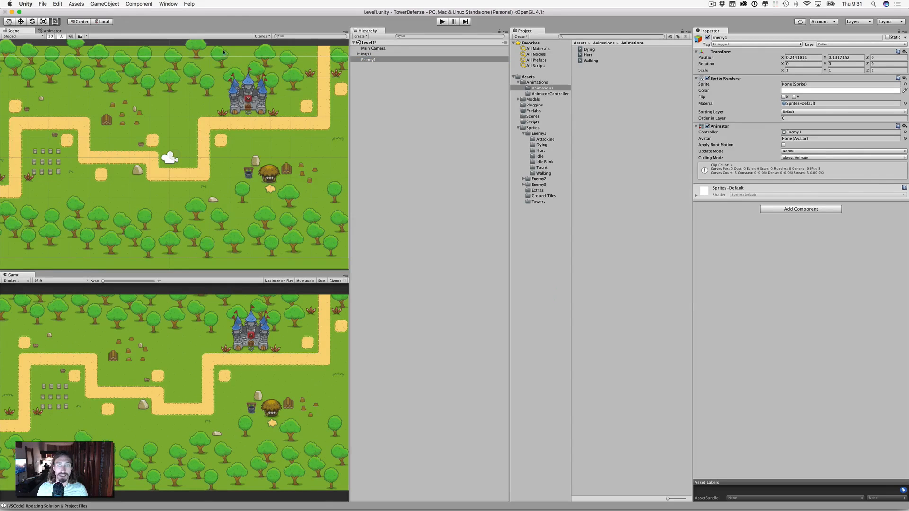
pyautogui.moveTo(374, 60)
pyautogui.mouseDown()
pyautogui.moveTo(331, 105)
pyautogui.moveTo(231, 132)
pyautogui.moveTo(371, 61)
pyautogui.mouseUp()
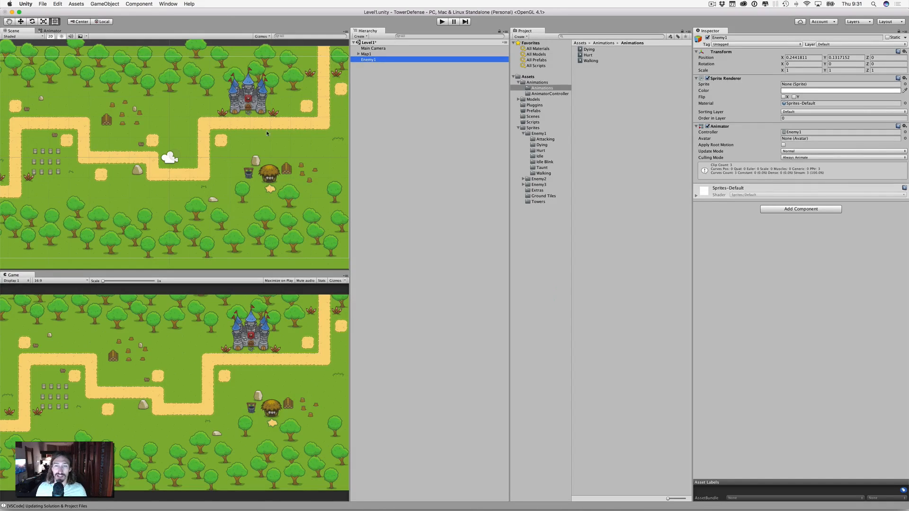
pyautogui.moveTo(366, 62)
pyautogui.mouseDown()
pyautogui.moveTo(290, 135)
pyautogui.moveTo(342, 125)
pyautogui.moveTo(373, 63)
pyautogui.moveTo(365, 62)
pyautogui.mouseUp()
pyautogui.press('Return')
pyautogui.click(21, 21)
pyautogui.moveTo(202, 157); pyautogui.dragTo(246, 154)
pyautogui.click(377, 60)
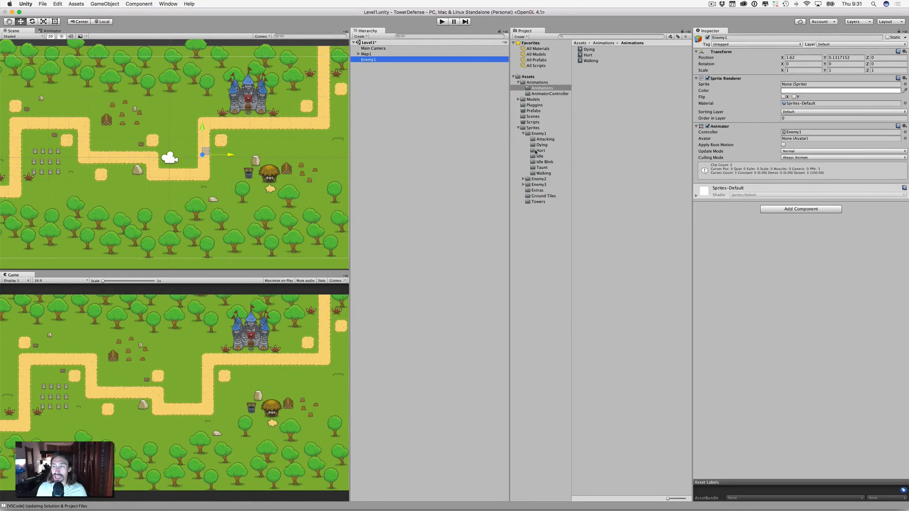
# Assign Idle_000 from Enemy1's Idle folder as the Enemy1 object's sprite, and show that image's import settings.
pyautogui.click(538, 157)
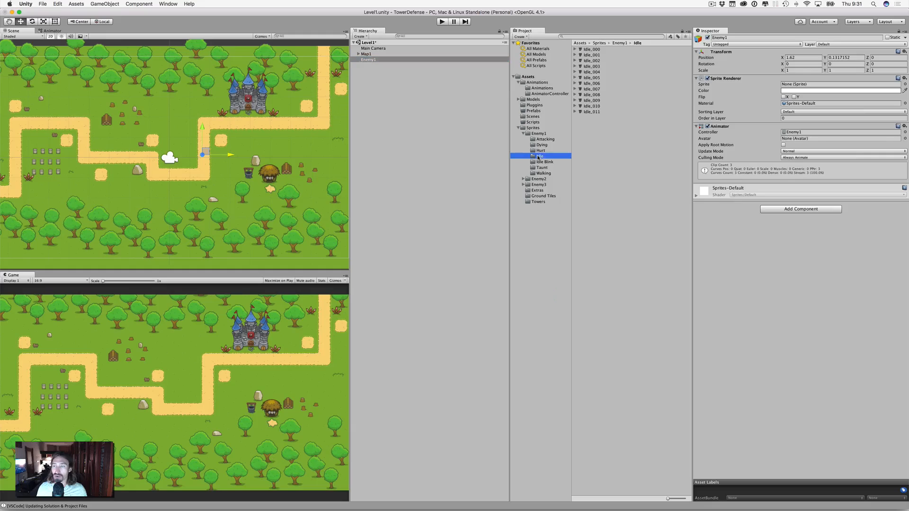
pyautogui.moveTo(591, 49); pyautogui.dragTo(793, 88)
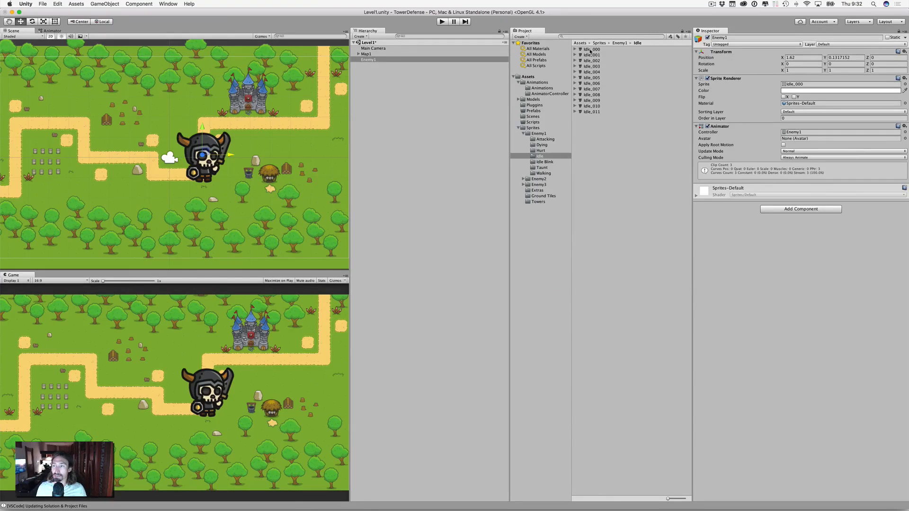
pyautogui.click(590, 50)
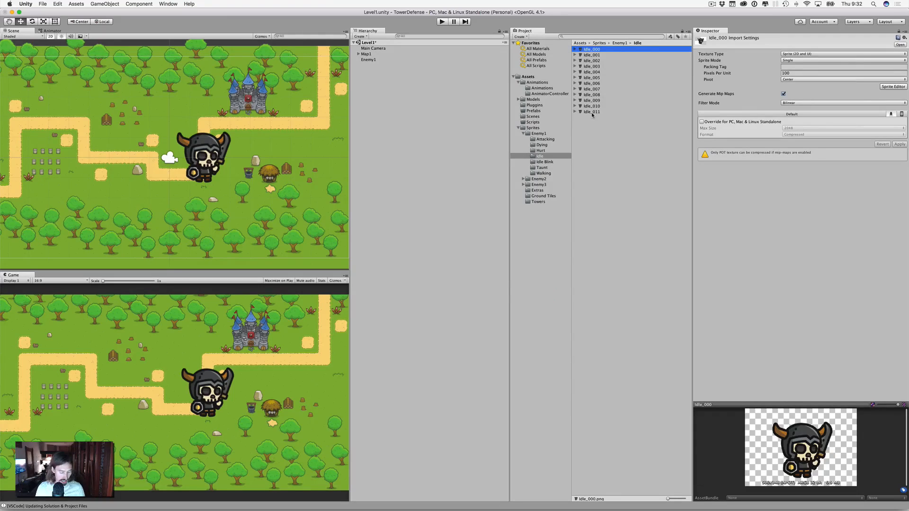
# Set Pixels Per Unit to 500 for sprites Attacking_000 to Attacking_011 in Enemy1's Attacking folder and apply it.
pyautogui.click(542, 139)
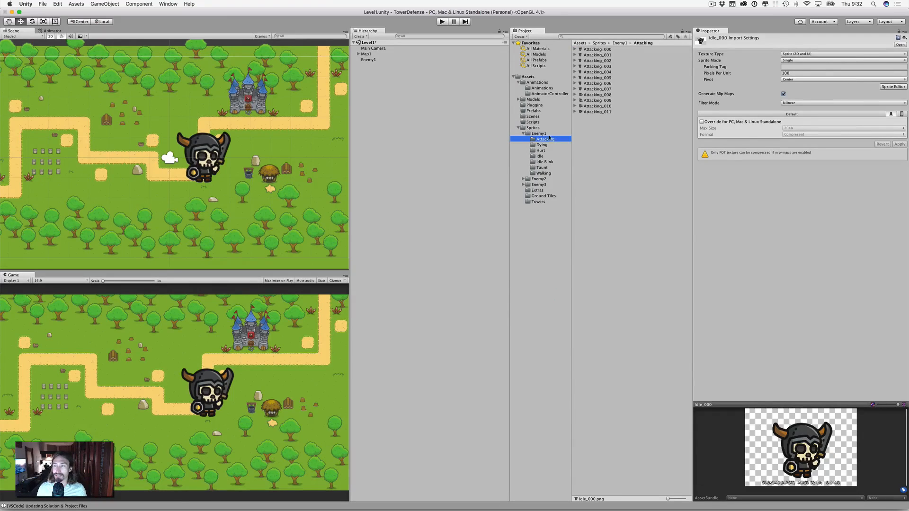
pyautogui.click(598, 49)
pyautogui.keyDown('shift'); pyautogui.click(598, 112); pyautogui.keyUp('shift')
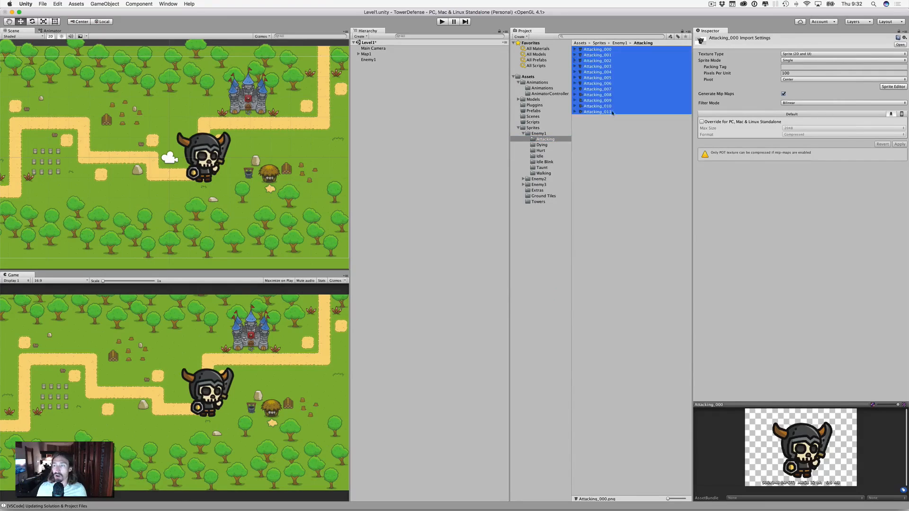
pyautogui.click(794, 73)
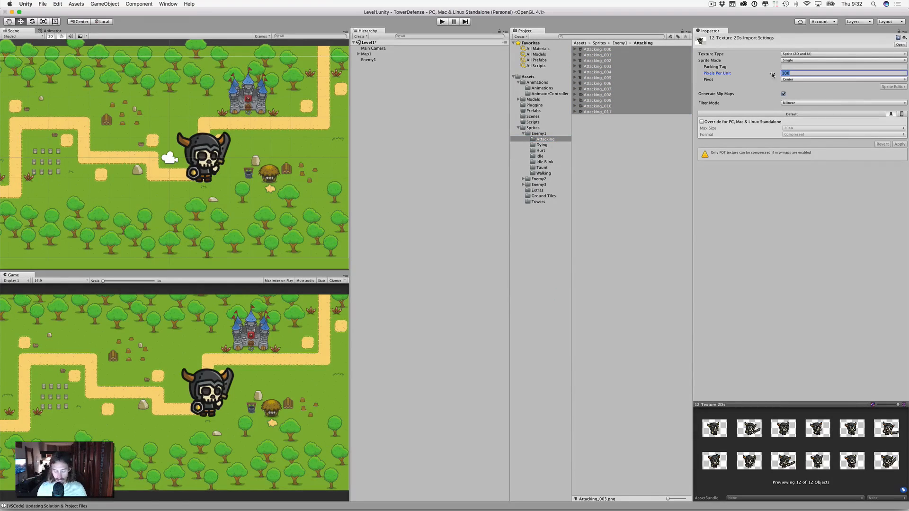
pyautogui.write('500')
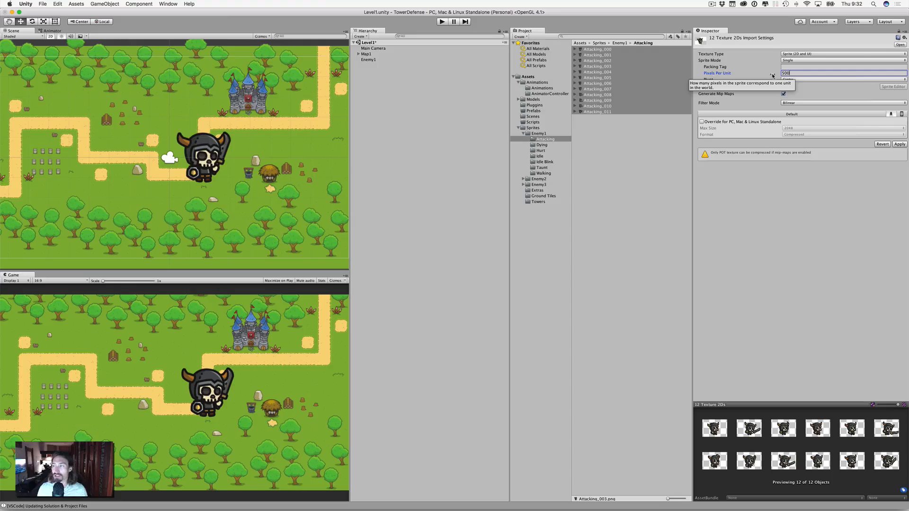
pyautogui.click(898, 145)
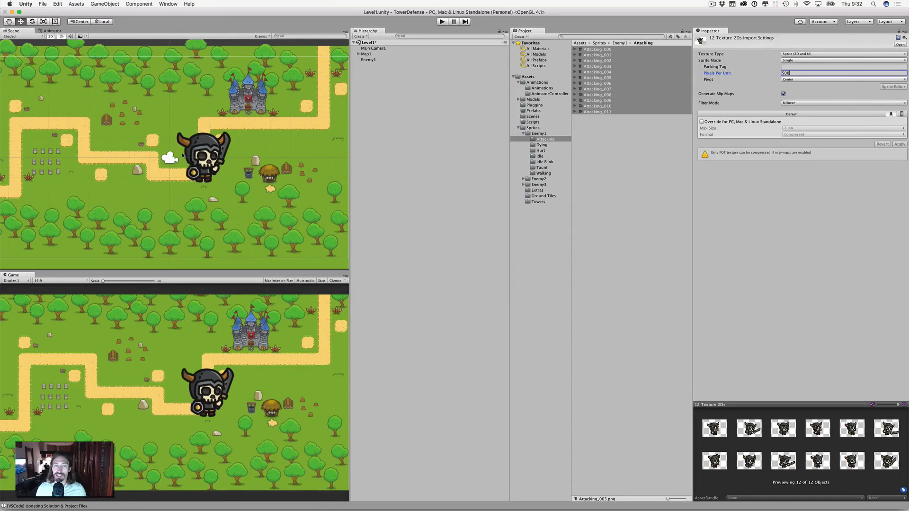
# Set Pixels Per Unit to 500 for sprites Idle_000 to Idle_011 in Enemy1's Idle folder and apply it.
pyautogui.click(539, 157)
pyautogui.click(592, 49)
pyautogui.keyDown('shift'); pyautogui.click(592, 112); pyautogui.keyUp('shift')
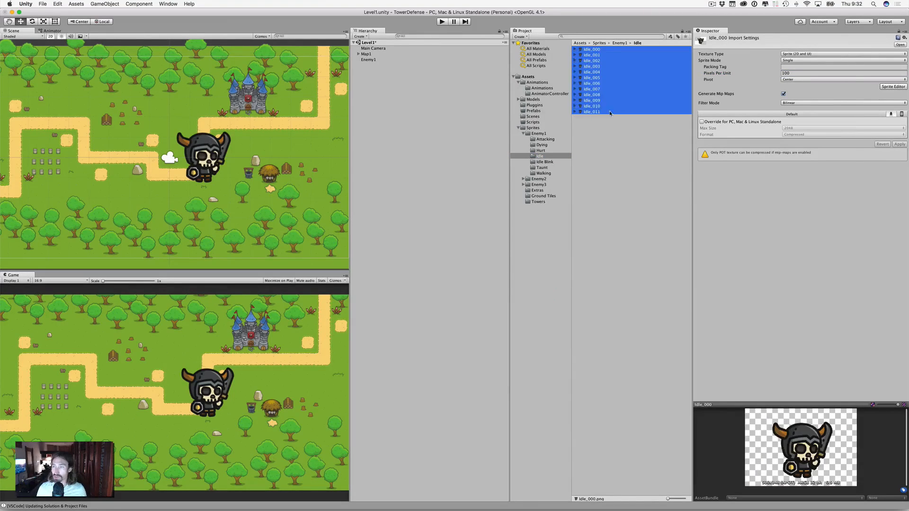
pyautogui.click(804, 73)
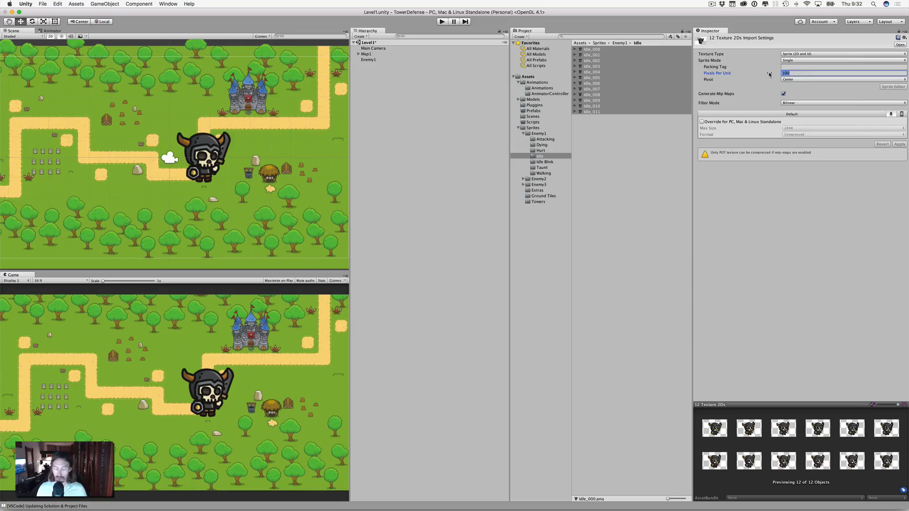
pyautogui.write('5')
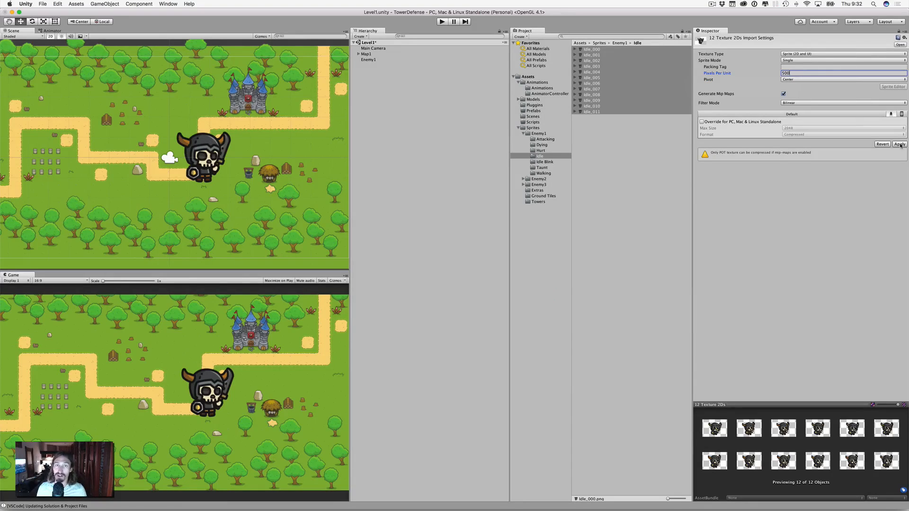
pyautogui.click(899, 144)
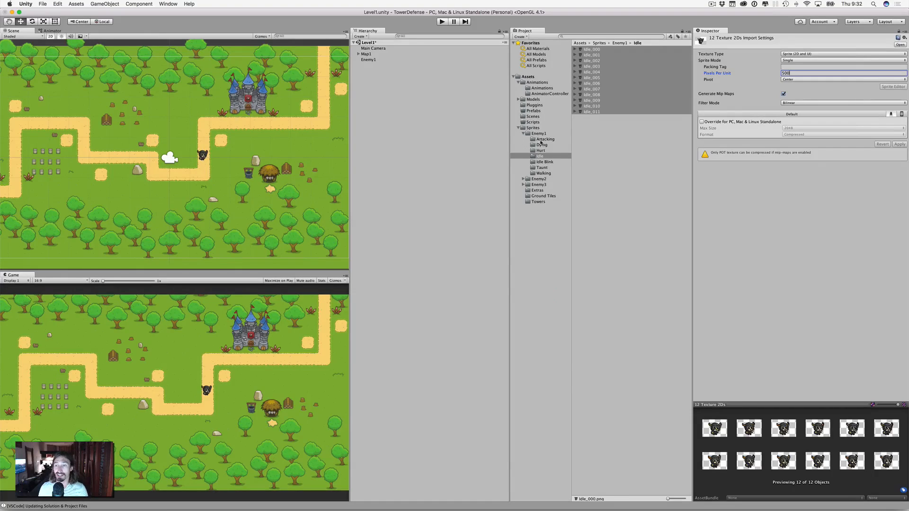
# Set Pixels Per Unit to 500 for sprites Dying_000 to Dying_014 in Enemy1's Dying folder and apply it.
pyautogui.click(542, 145)
pyautogui.click(602, 49)
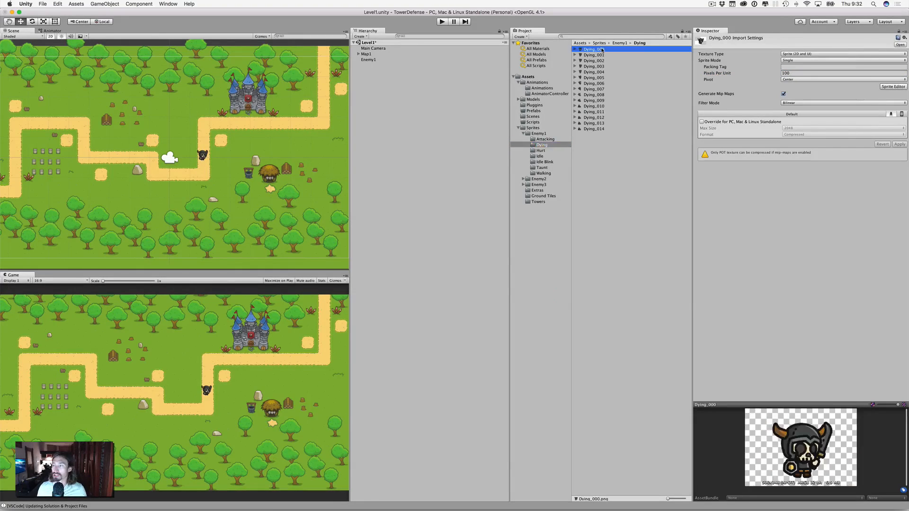
pyautogui.keyDown('shift'); pyautogui.click(591, 129); pyautogui.keyUp('shift')
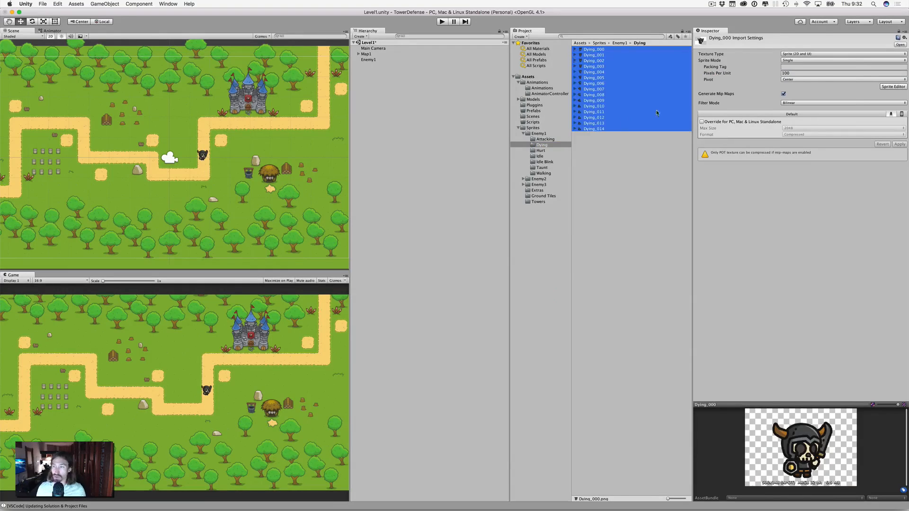
pyautogui.click(778, 74)
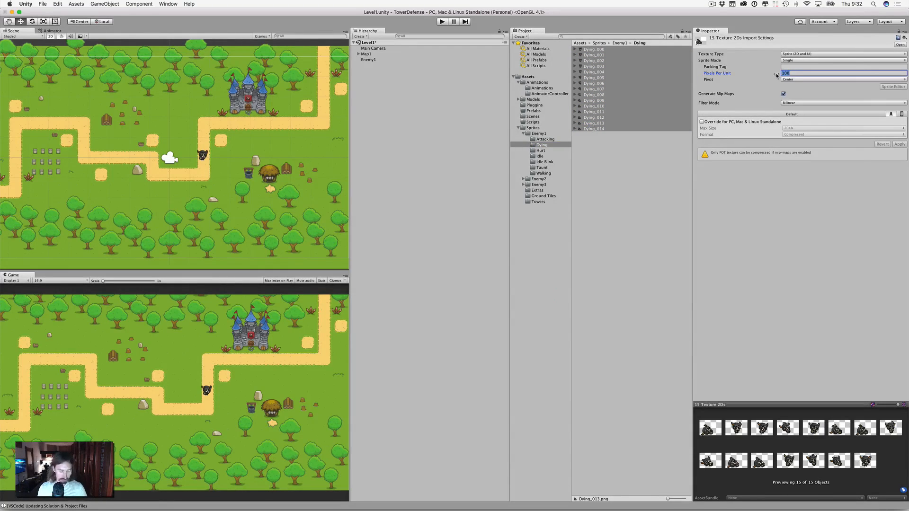
pyautogui.write('50')
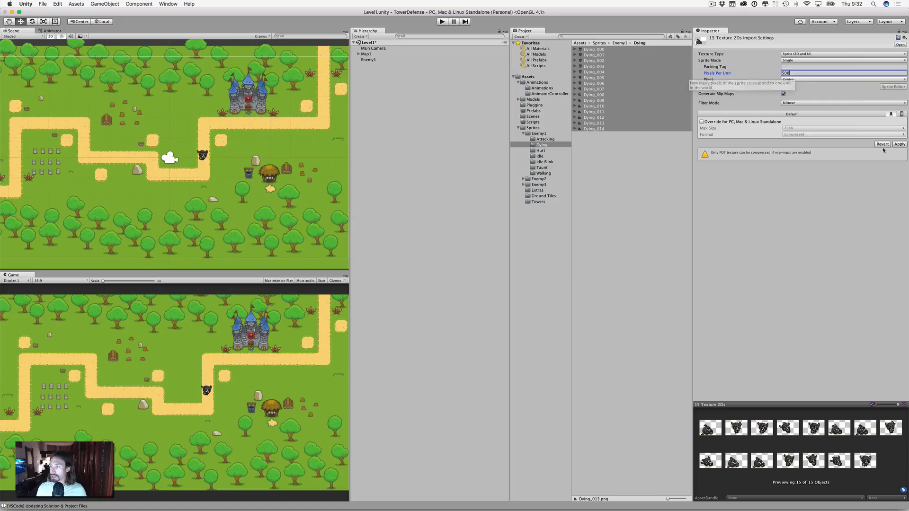
pyautogui.click(888, 145)
# Set Pixels Per Unit to 500 for sprites Hurt_000 to Hurt_011 in Enemy1's Hurt folder and apply it.
pyautogui.click(540, 151)
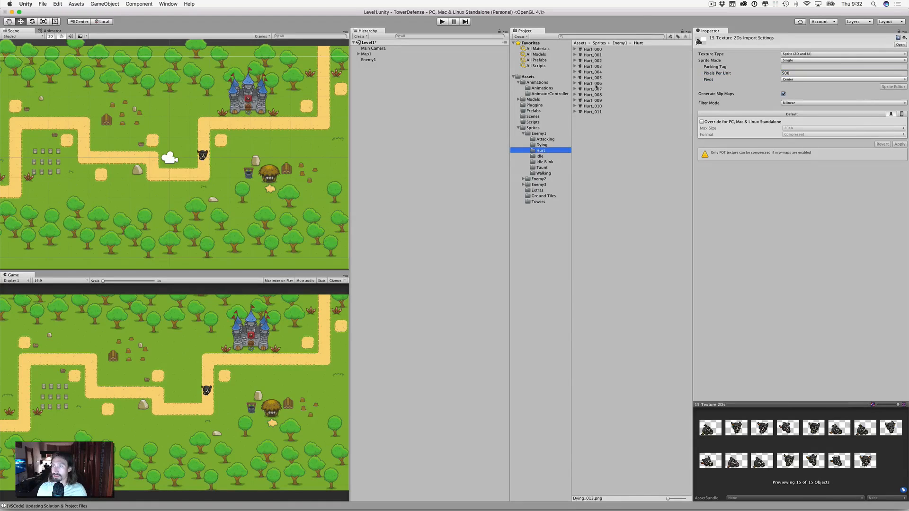
pyautogui.click(592, 49)
pyautogui.keyDown('shift'); pyautogui.click(592, 112); pyautogui.keyUp('shift')
pyautogui.click(817, 73)
pyautogui.write('500')
pyautogui.click(899, 145)
# Set Pixels Per Unit to 500 for sprites Idle Blink_000 to Idle Blink_011 in Enemy1's Idle Blink folder and apply it.
pyautogui.click(544, 162)
pyautogui.click(595, 50)
pyautogui.keyDown('shift'); pyautogui.click(595, 112); pyautogui.keyUp('shift')
pyautogui.click(817, 73)
pyautogui.write('500')
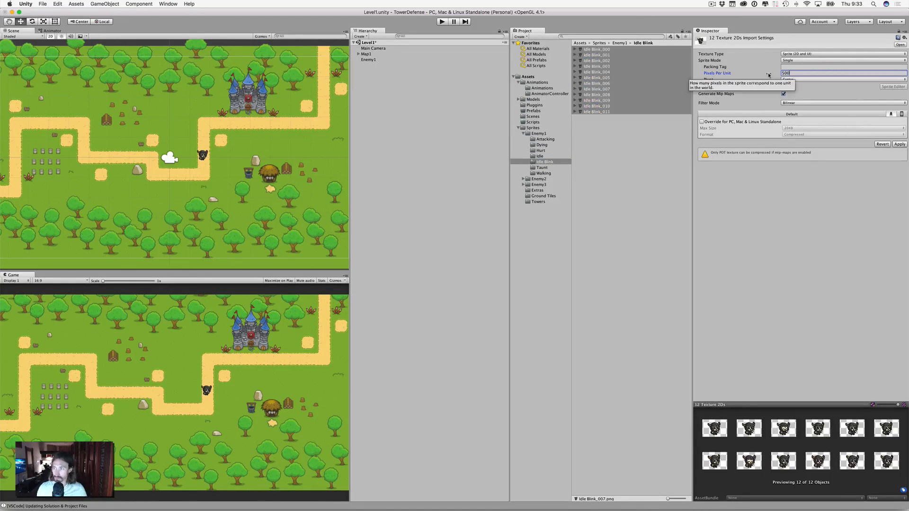
pyautogui.click(899, 145)
# Set Pixels Per Unit to 500 for all the Taunt sprites in Enemy1's Taunt folder.
pyautogui.click(542, 168)
pyautogui.click(593, 49)
pyautogui.keyDown('shift'); pyautogui.click(593, 146); pyautogui.keyUp('shift')
pyautogui.click(817, 73)
pyautogui.write('500')
# Set Pixels Per Unit to 500 for sprites Walking_000 to Walking_017 in Enemy1's Walking folder and apply it.
pyautogui.click(544, 173)
pyautogui.click(596, 49)
pyautogui.keyDown('shift'); pyautogui.click(596, 146); pyautogui.keyUp('shift')
pyautogui.click(817, 73)
pyautogui.write('500')
pyautogui.click(899, 144)
# Set Pixels Per Unit to 500 for sprites Attacking_000 to Attacking_011 in Enemy2's Attacking folder.
pyautogui.click(523, 134)
pyautogui.click(523, 139)
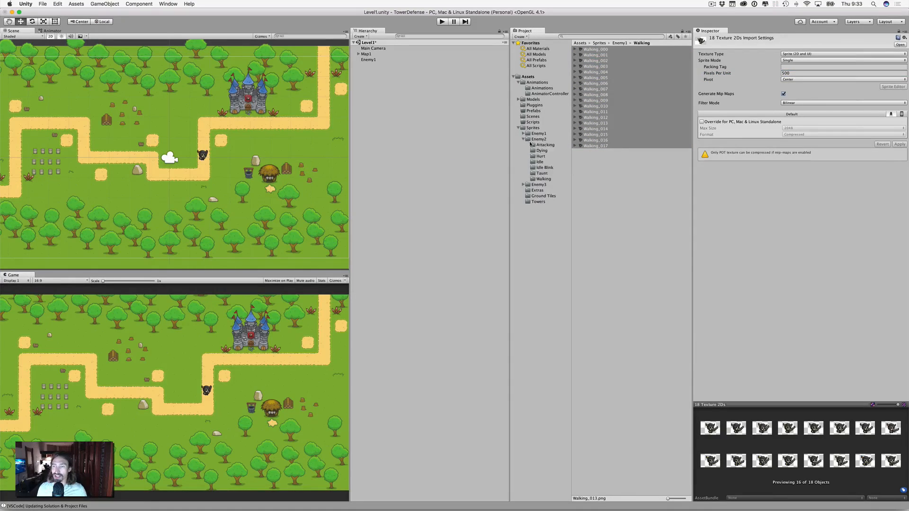
pyautogui.click(543, 146)
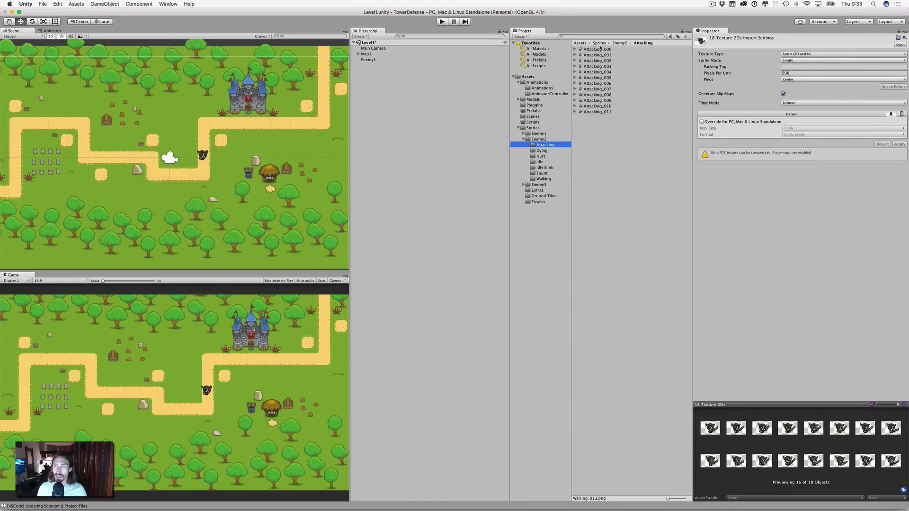
pyautogui.click(601, 50)
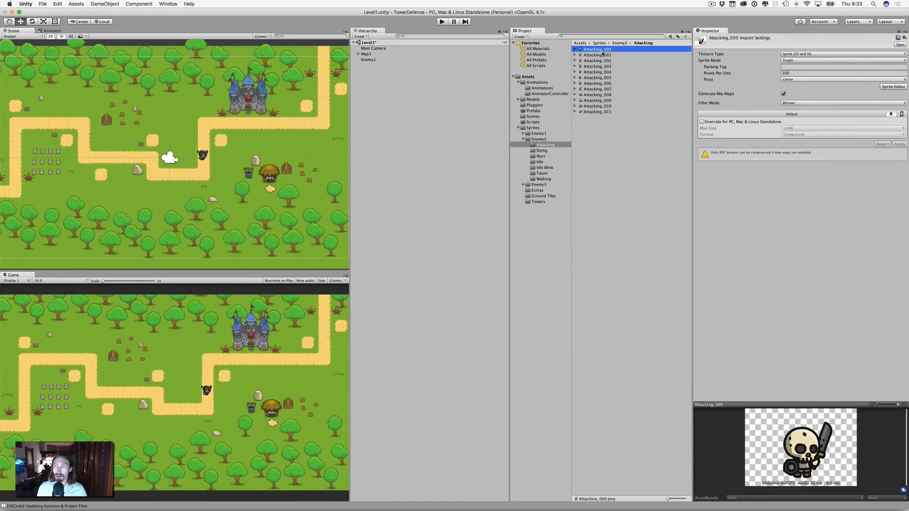
pyautogui.keyDown('shift'); pyautogui.click(600, 113); pyautogui.keyUp('shift')
pyautogui.click(779, 74)
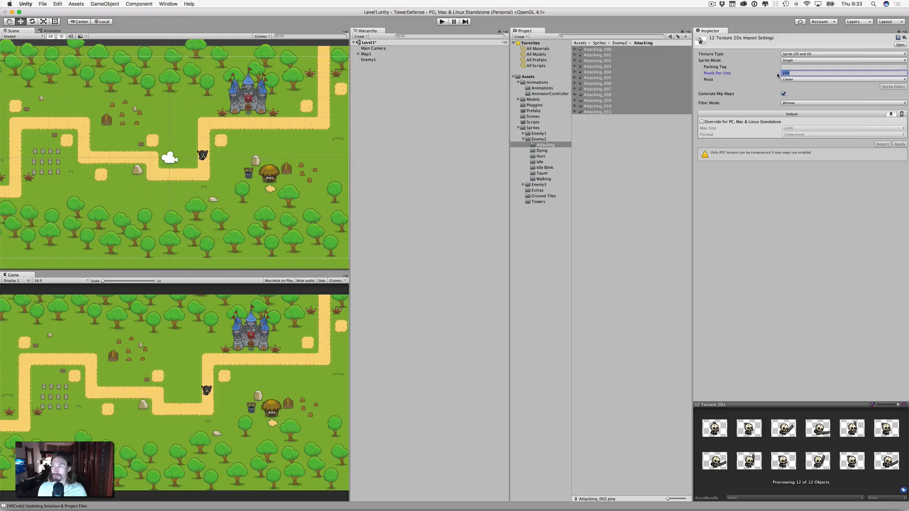
# Set Pixels Per Unit to 500 for all the Dying sprites in Enemy2's Dying folder and apply it.
pyautogui.click(542, 150)
pyautogui.click(593, 49)
pyautogui.keyDown('shift'); pyautogui.click(625, 126); pyautogui.keyUp('shift')
pyautogui.click(804, 73)
pyautogui.write('500')
pyautogui.click(899, 144)
# Set Pixels Per Unit to 500 for all the Hurt sprites in Enemy2's Hurt folder.
pyautogui.click(541, 157)
pyautogui.click(592, 49)
pyautogui.keyDown('shift'); pyautogui.click(592, 112); pyautogui.keyUp('shift')
pyautogui.click(805, 72)
pyautogui.write('500')
# Set Pixels Per Unit to 500 for all the Idle sprites in Enemy2's Idle folder and apply it.
pyautogui.click(540, 162)
pyautogui.click(592, 49)
pyautogui.keyDown('shift'); pyautogui.click(592, 112); pyautogui.keyUp('shift')
pyautogui.click(805, 73)
pyautogui.write('500')
pyautogui.click(899, 144)
# Set Pixels Per Unit to 500 for sprites Idle Blink_000 to Idle Blink_011 in Enemy2's Idle Blink folder and apply it.
pyautogui.click(544, 168)
pyautogui.click(596, 49)
pyautogui.keyDown('shift'); pyautogui.click(595, 111); pyautogui.keyUp('shift')
pyautogui.click(785, 73)
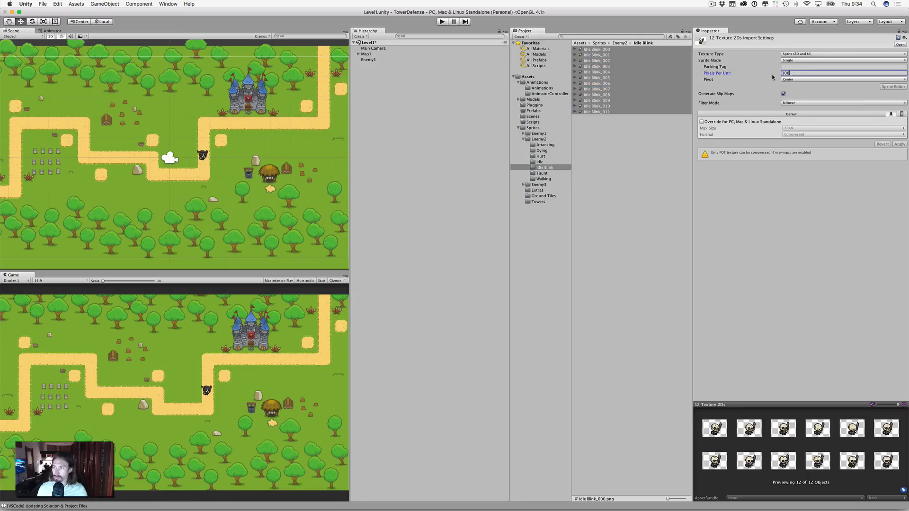
pyautogui.write('500')
pyautogui.click(899, 144)
# Set Pixels Per Unit to 500 for all the Taunt sprites in Enemy2's Taunt folder and apply it.
pyautogui.click(542, 173)
pyautogui.click(593, 50)
pyautogui.keyDown('shift'); pyautogui.click(594, 146); pyautogui.keyUp('shift')
pyautogui.click(786, 73)
pyautogui.write('500')
pyautogui.click(899, 144)
# Set Pixels Per Unit to 500 for sprites Walking_000 to Walking_017 in Enemy2's Walking folder and apply it.
pyautogui.click(543, 179)
pyautogui.click(595, 49)
pyautogui.keyDown('shift'); pyautogui.click(595, 145); pyautogui.keyUp('shift')
pyautogui.click(786, 73)
pyautogui.write('500')
pyautogui.click(899, 144)
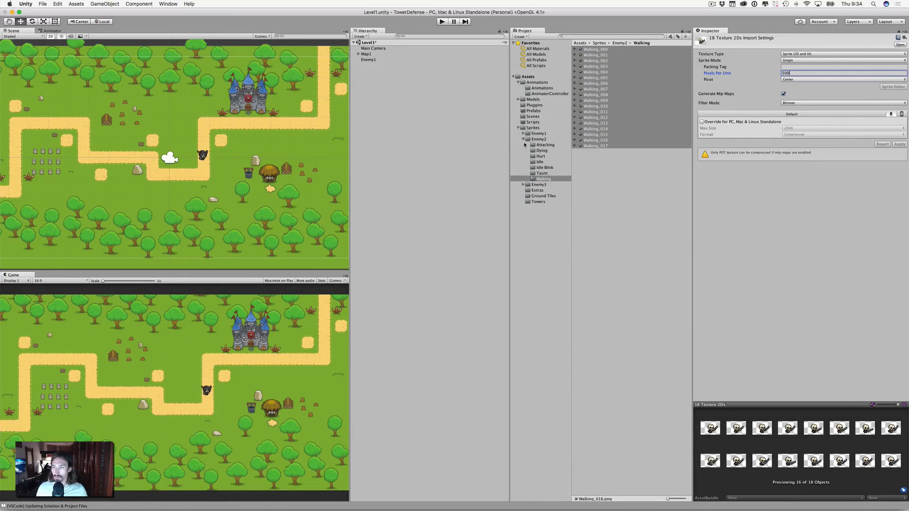
# Set Pixels Per Unit to 500 for sprite Attacking_011 in Enemy3's Attacking folder and apply it.
pyautogui.click(523, 140)
pyautogui.click(523, 145)
pyautogui.click(544, 150)
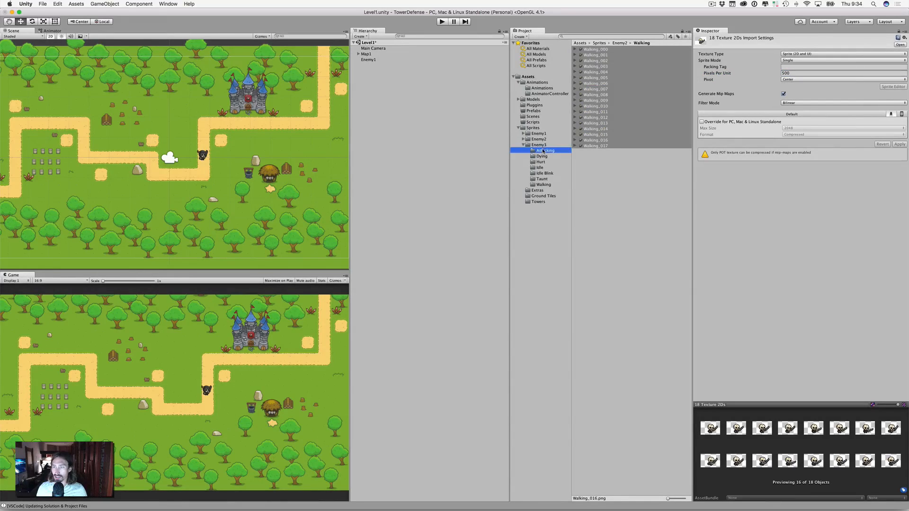
pyautogui.click(596, 50)
pyautogui.keyDown('shift'); pyautogui.click(596, 113); pyautogui.keyUp('shift')
pyautogui.click(596, 113)
pyautogui.click(788, 72)
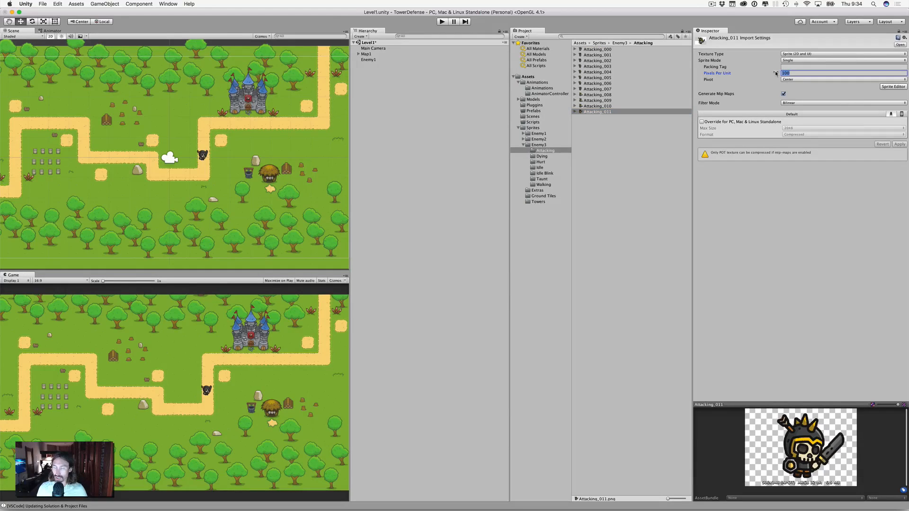
pyautogui.write('50')
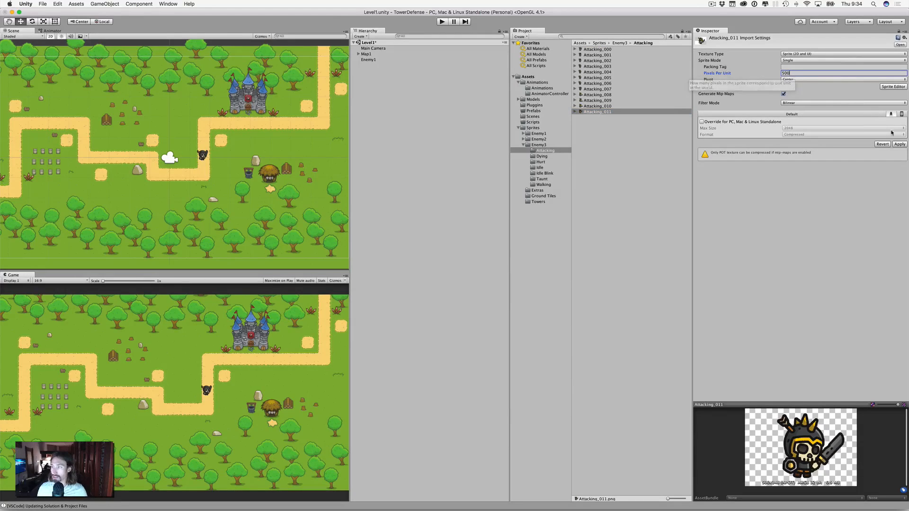
pyautogui.click(898, 145)
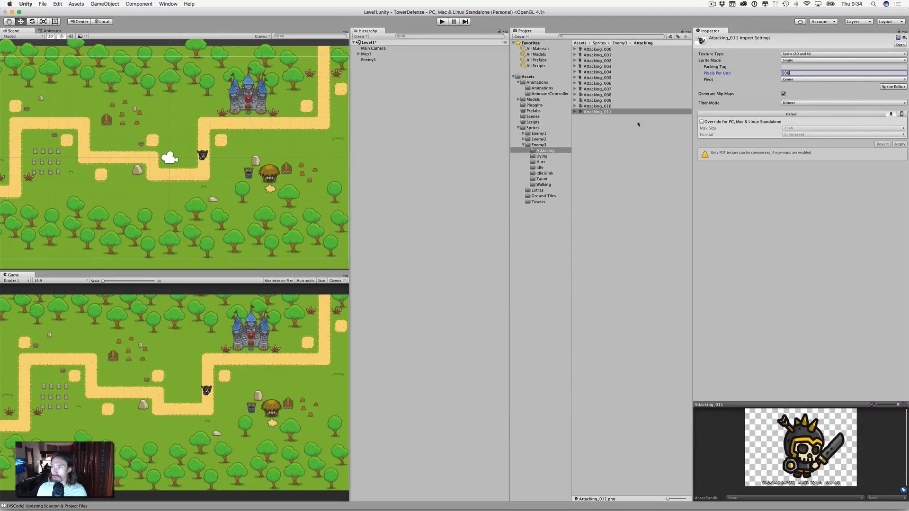
# Set Pixels Per Unit to 500 for sprites Dying_000 to Dying_014 in Enemy3's Dying folder and apply it.
pyautogui.click(542, 156)
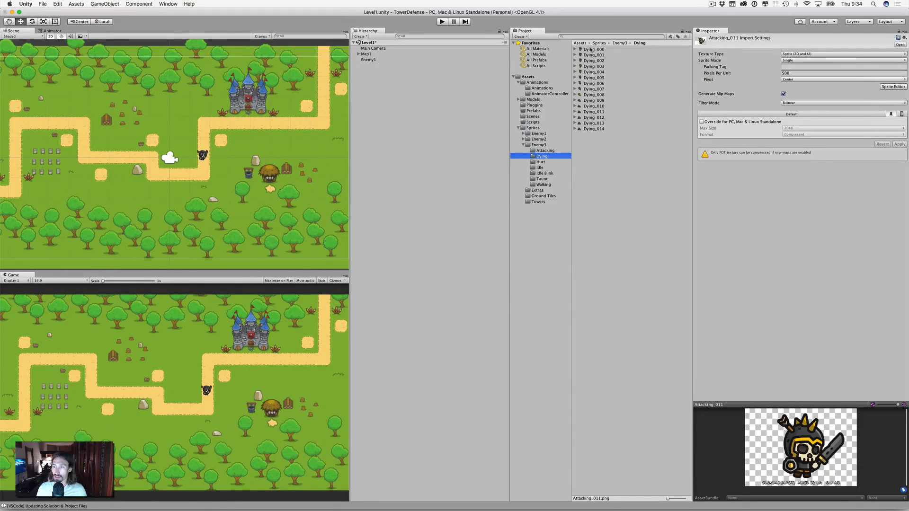
pyautogui.click(592, 50)
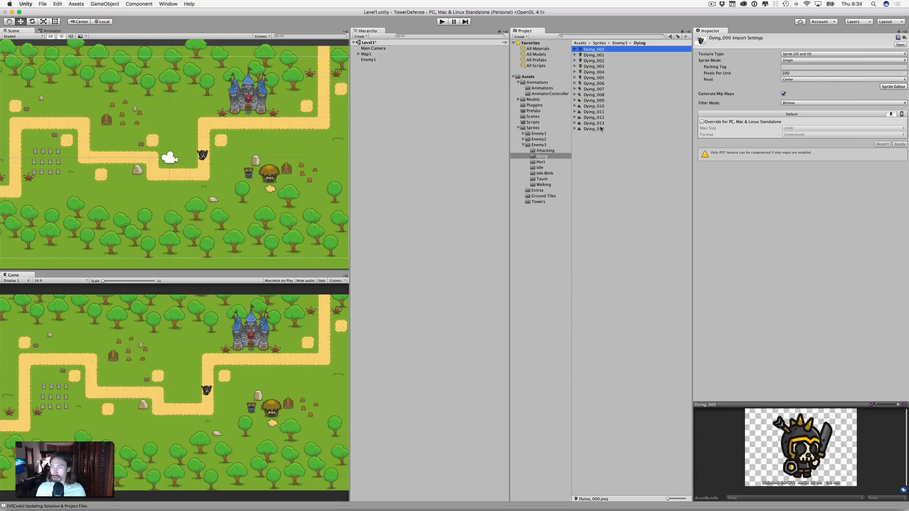
pyautogui.keyDown('shift'); pyautogui.click(601, 128); pyautogui.keyUp('shift')
pyautogui.click(755, 72)
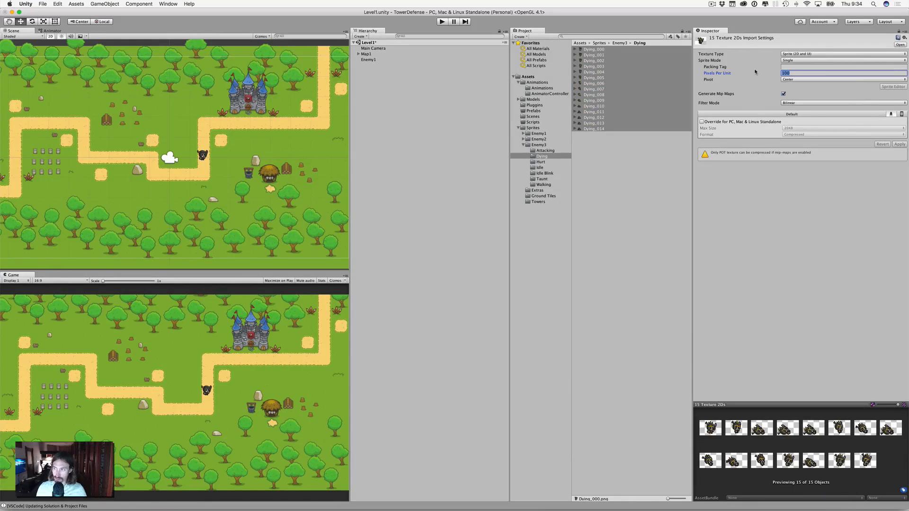
pyautogui.write('5')
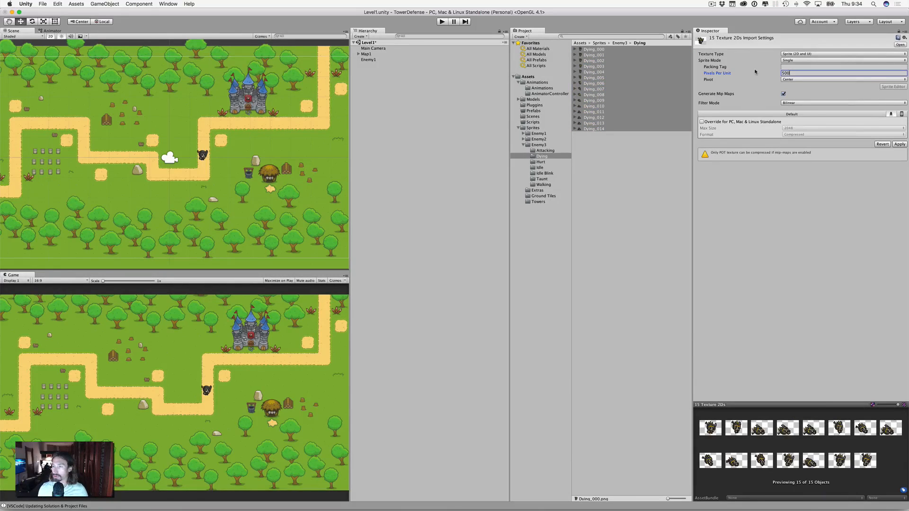
pyautogui.click(900, 145)
# Set Pixels Per Unit to 500 for sprites Hurt_000 to Hurt_011 in Enemy3's Hurt folder and apply it.
pyautogui.click(540, 162)
pyautogui.click(593, 49)
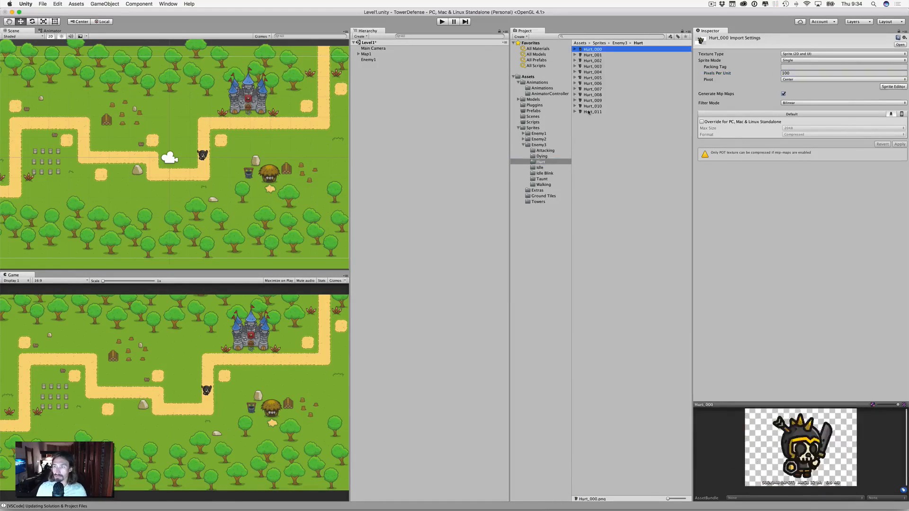
pyautogui.keyDown('shift'); pyautogui.click(593, 112); pyautogui.keyUp('shift')
pyautogui.click(775, 74)
pyautogui.write('500')
pyautogui.click(899, 144)
# Set Pixels Per Unit to 500 for all the Idle sprites in Enemy3's Idle folder and apply it.
pyautogui.click(539, 168)
pyautogui.click(591, 49)
pyautogui.keyDown('shift'); pyautogui.click(592, 111); pyautogui.keyUp('shift')
pyautogui.click(775, 74)
pyautogui.write('500')
pyautogui.click(899, 144)
# Set Pixels Per Unit to 500 for all the Idle Blink sprites in Enemy3's Idle Blink folder and apply it.
pyautogui.click(544, 173)
pyautogui.click(595, 49)
pyautogui.keyDown('shift'); pyautogui.click(595, 112); pyautogui.keyUp('shift')
pyautogui.click(775, 74)
pyautogui.write('500')
pyautogui.click(899, 144)
# Set Pixels Per Unit to 500 for sprites Taunt_000 to Taunt_017 in Enemy3's Taunt folder and apply it.
pyautogui.click(542, 179)
pyautogui.click(593, 49)
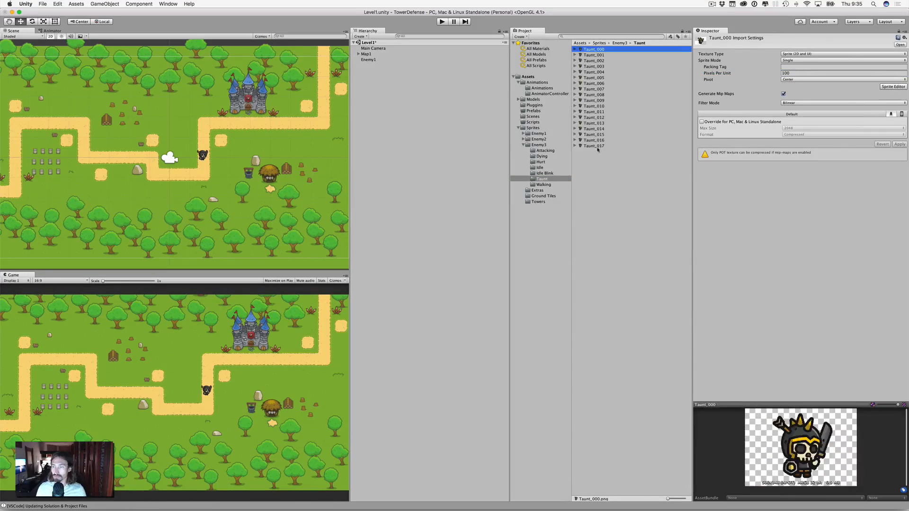
pyautogui.keyDown('shift'); pyautogui.click(593, 146); pyautogui.keyUp('shift')
pyautogui.click(783, 73)
pyautogui.write('500')
pyautogui.click(899, 144)
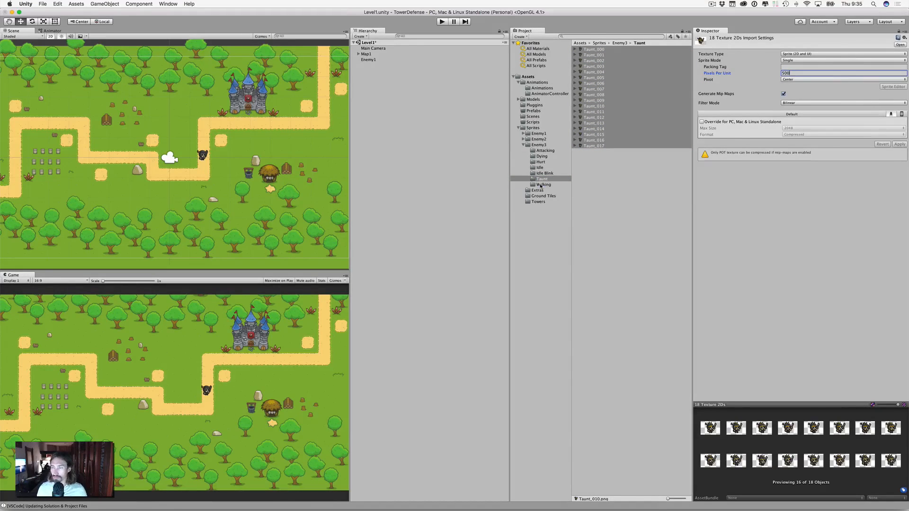
# Set Pixels Per Unit to 500 for sprites Walking_000 to Walking_017 in Enemy3's Walking folder and apply it.
pyautogui.click(543, 185)
pyautogui.click(595, 49)
pyautogui.keyDown('shift'); pyautogui.click(595, 146); pyautogui.keyUp('shift')
pyautogui.click(776, 74)
pyautogui.write('500')
pyautogui.click(898, 144)
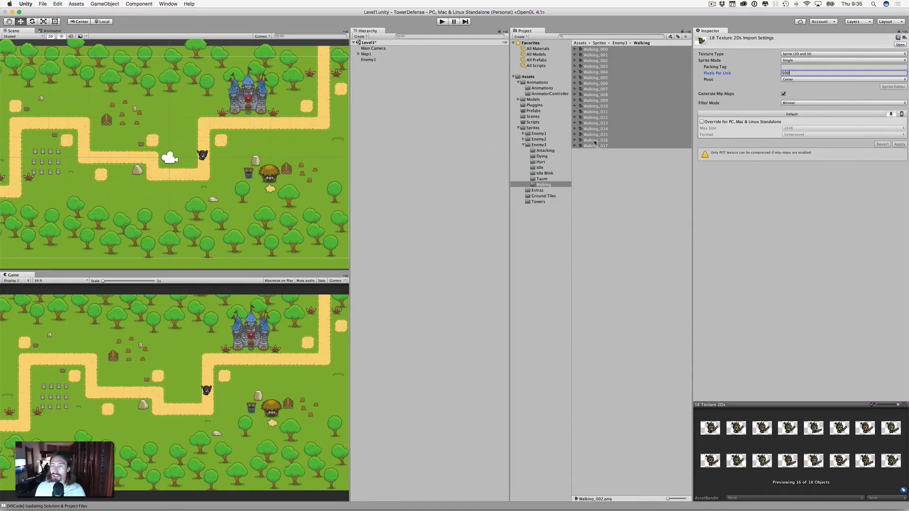
pyautogui.click(524, 145)
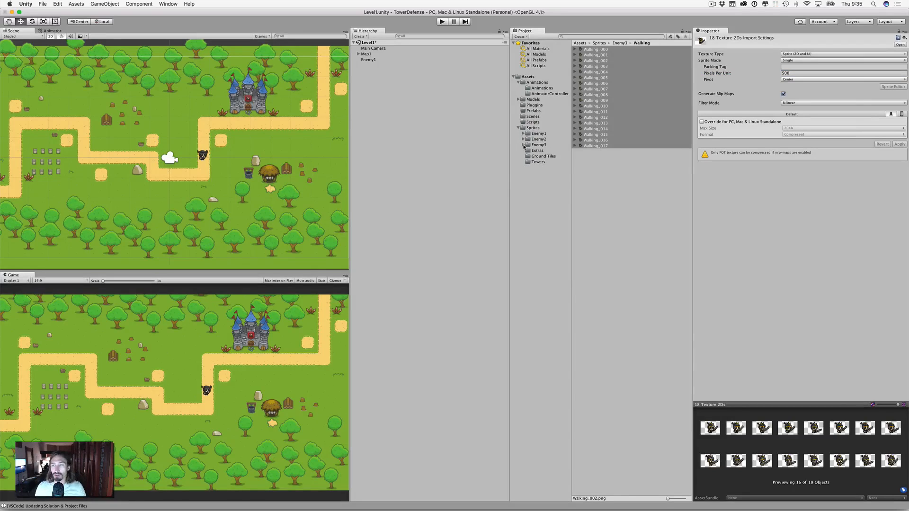
# Locate the Enemy1 object's animator controller asset and save Enemy1 as a prefab in the Prefabs folder.
pyautogui.click(369, 60)
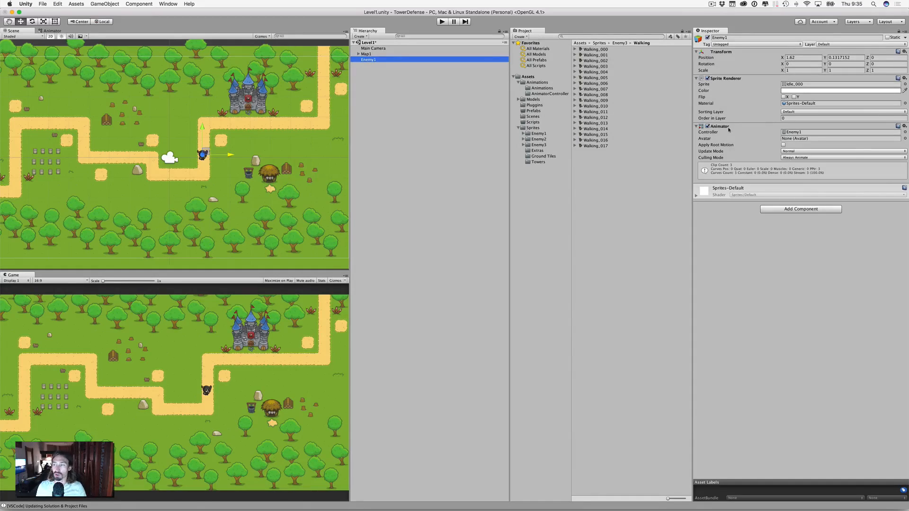
pyautogui.click(800, 133)
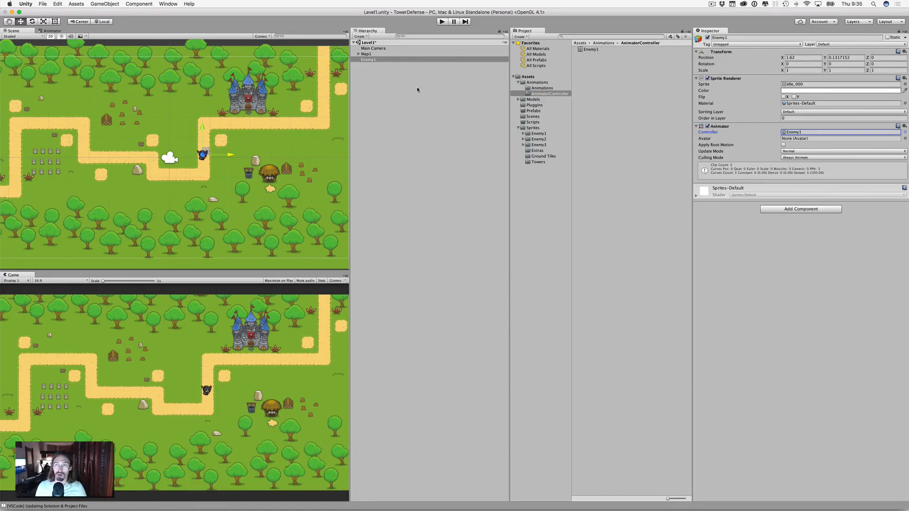
pyautogui.click(369, 60)
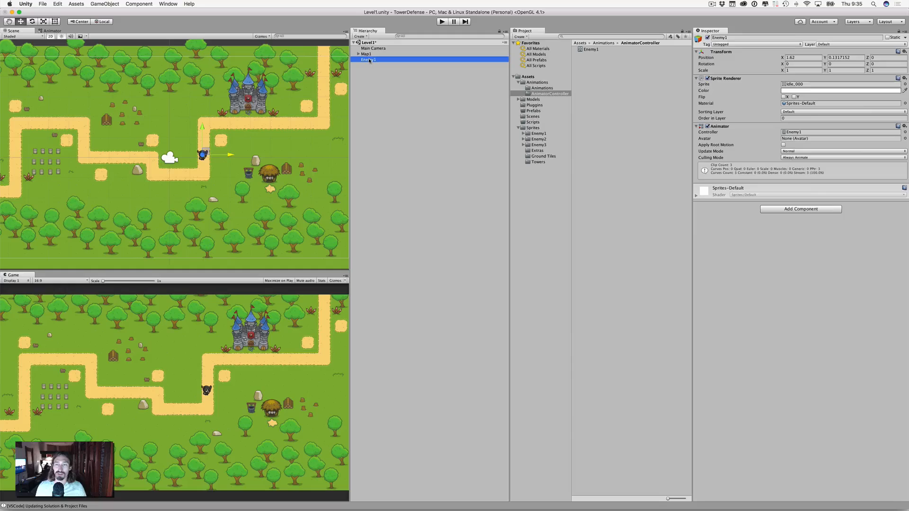
pyautogui.moveTo(370, 60); pyautogui.dragTo(531, 111)
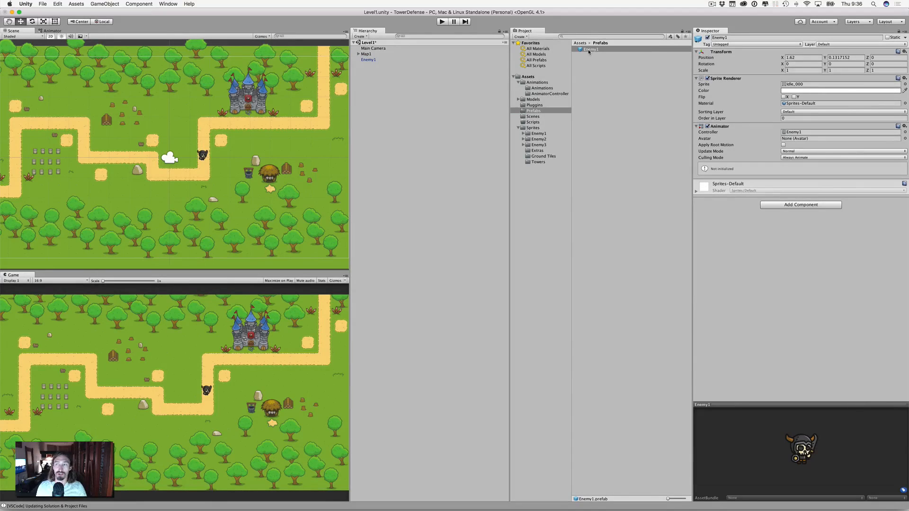
pyautogui.click(466, 61)
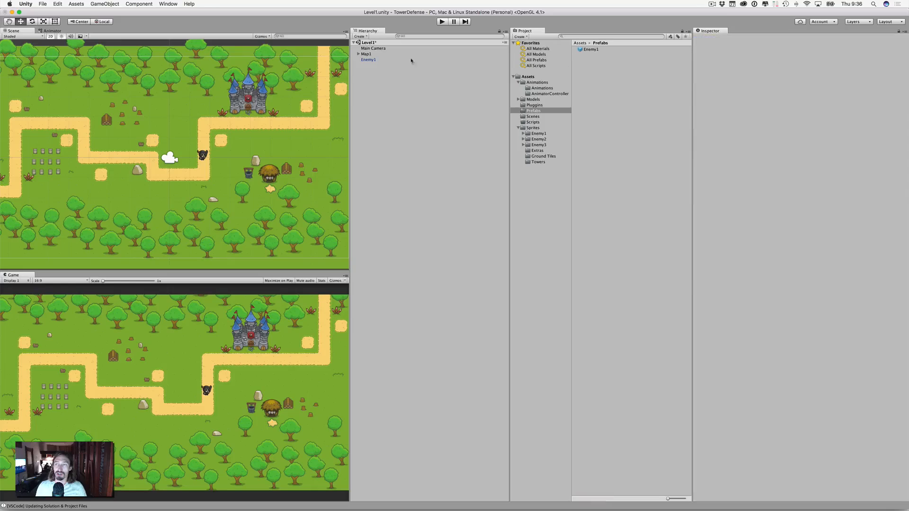
# Delete the Enemy1 object from the Level1 scene.
pyautogui.click(374, 59)
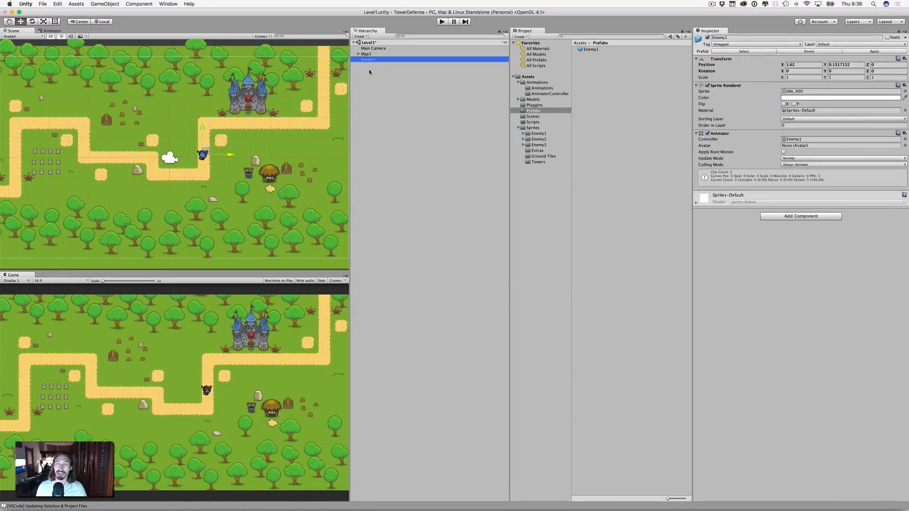
pyautogui.click(367, 63)
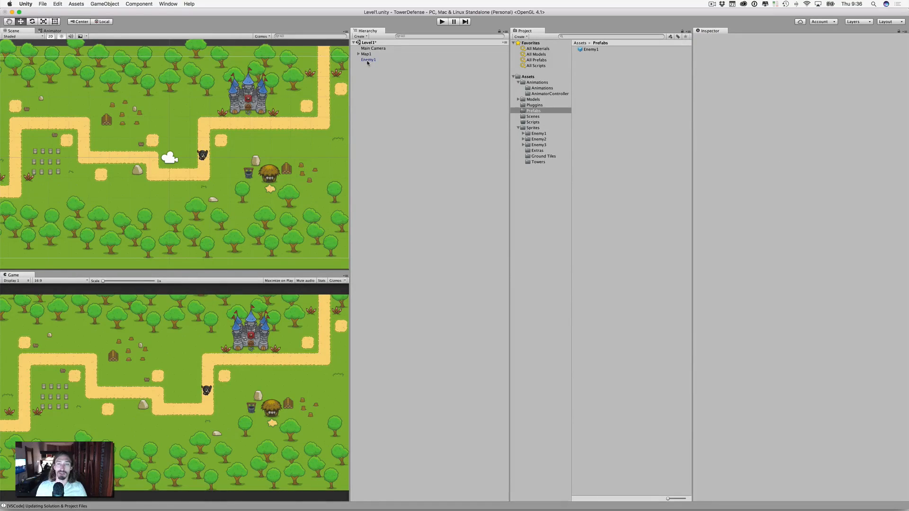
pyautogui.click(369, 60)
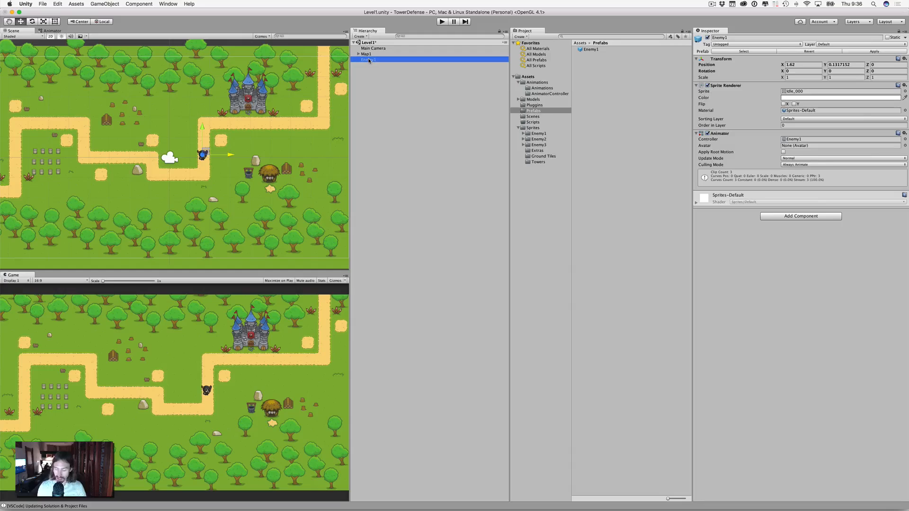
pyautogui.press('super+BackSpace')
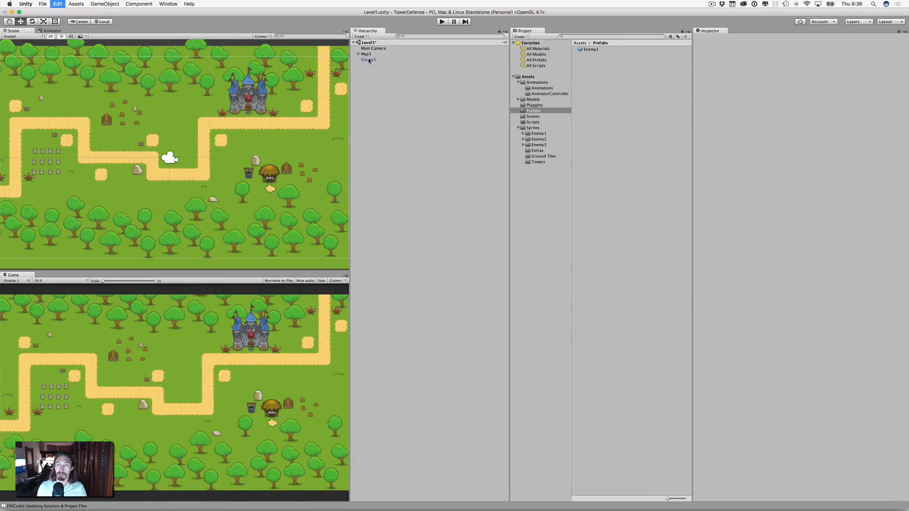
# Place an instance of the Enemy1 prefab on the path corner beside the castle, at about X 1.79, Y 1.72.
pyautogui.click(586, 49)
pyautogui.moveTo(586, 49); pyautogui.dragTo(205, 124)
pyautogui.click(215, 127)
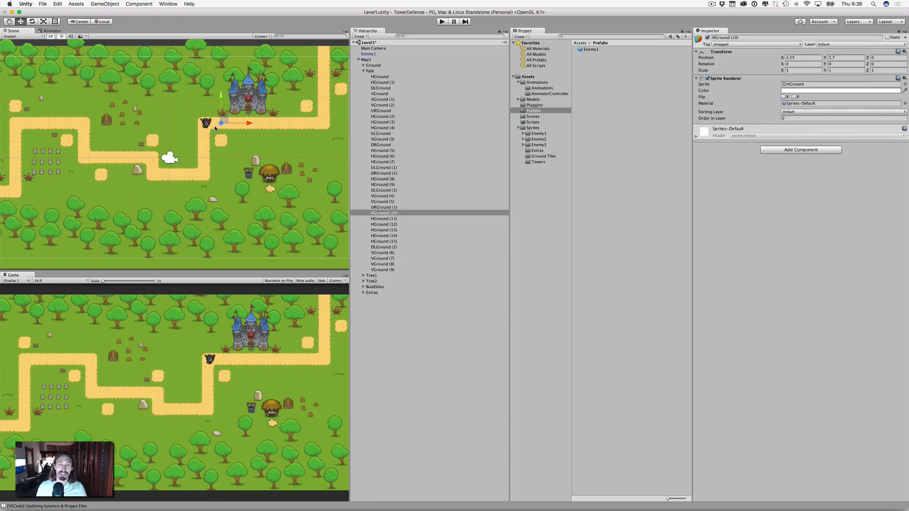
pyautogui.click(214, 127)
pyautogui.click(246, 128)
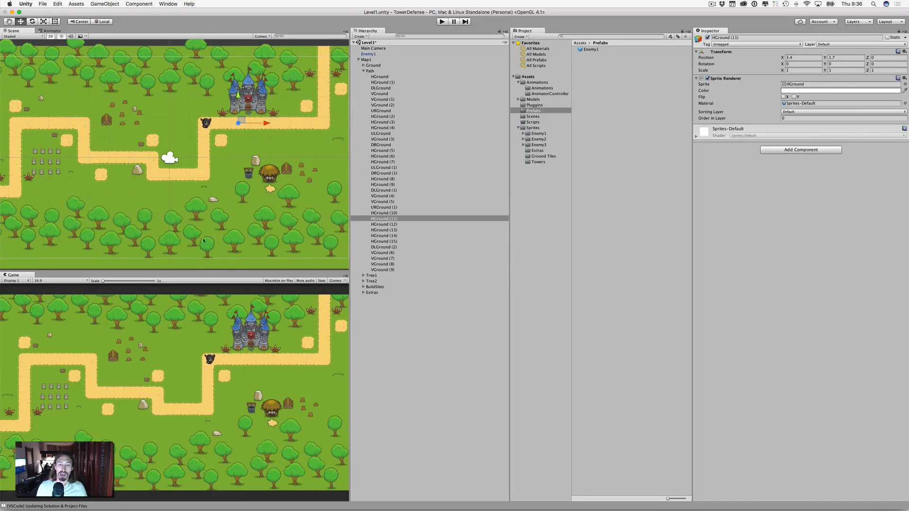
pyautogui.click(363, 71)
pyautogui.click(359, 60)
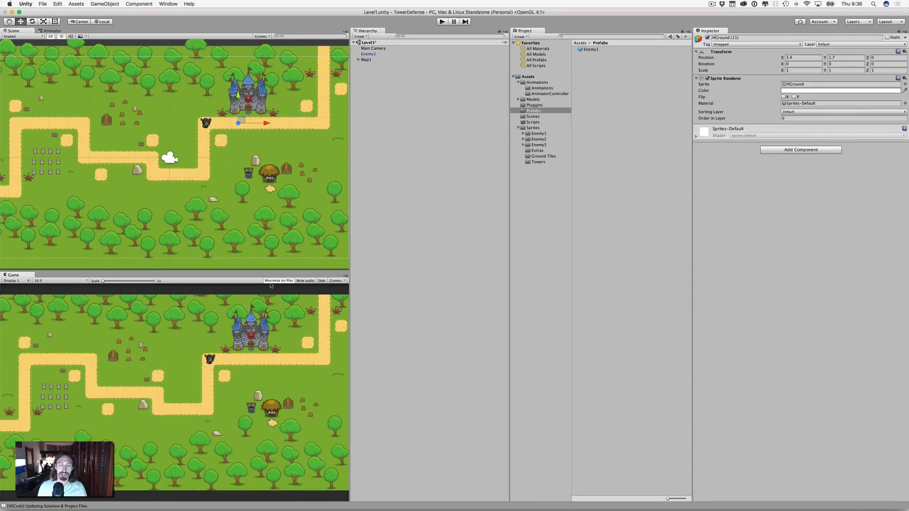
# Run the game maximized to watch Enemy1's animation, stop it and select the Enemy1 object in the scene.
pyautogui.click(445, 22)
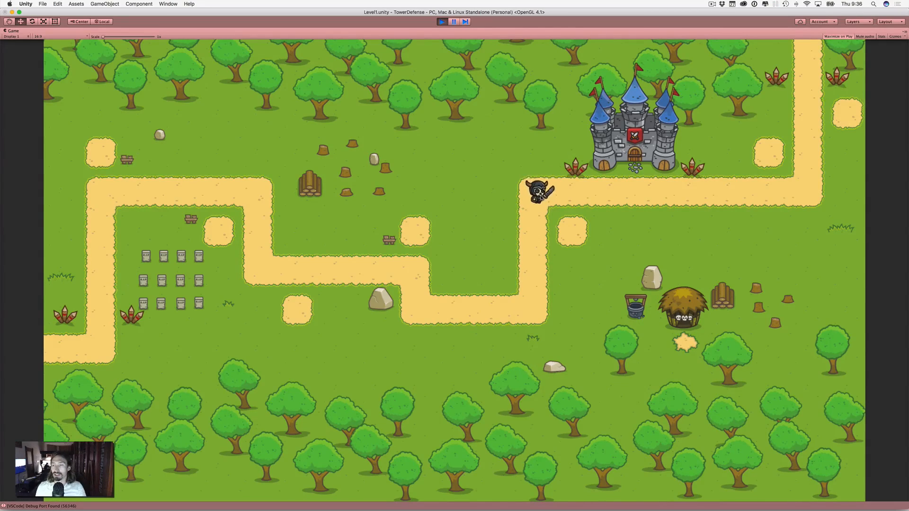
pyautogui.click(442, 22)
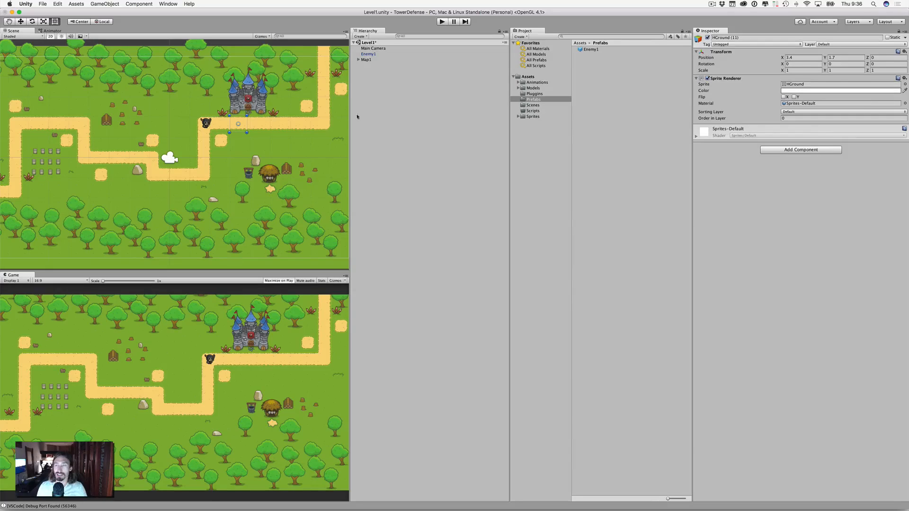
pyautogui.click(369, 54)
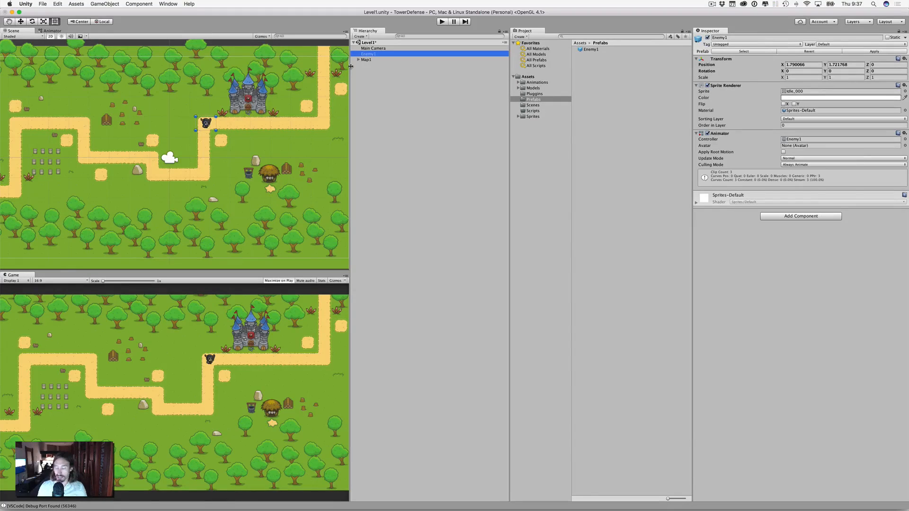
# Delete the Enemy1 object from the scene and create an empty object named Enemy2.
pyautogui.press('super+BackSpace')
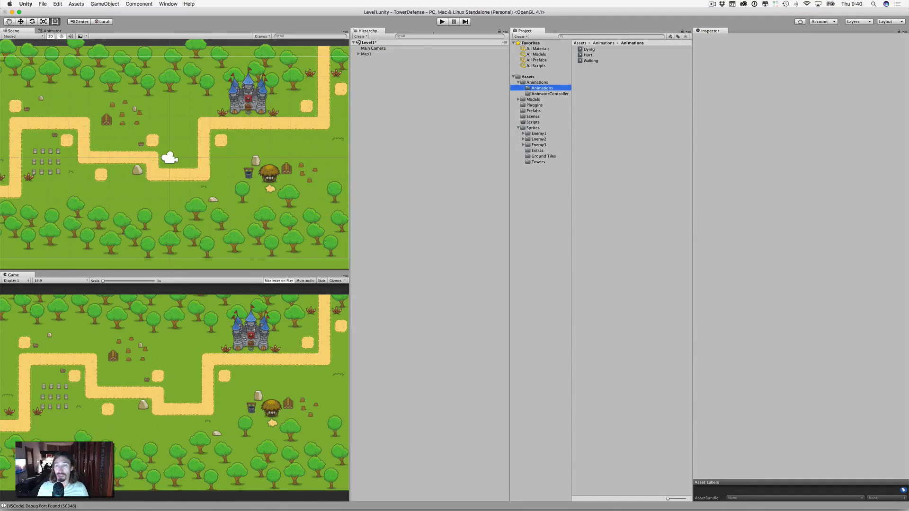
pyautogui.click(366, 36)
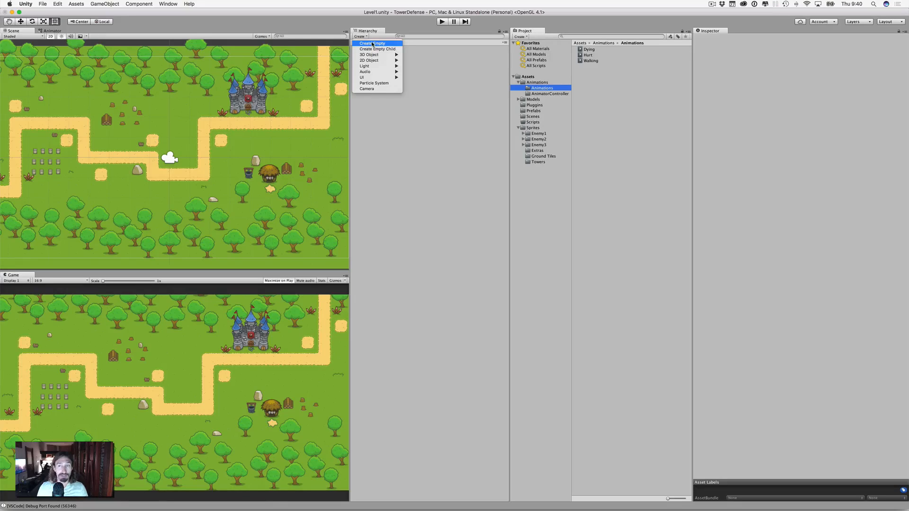
pyautogui.click(372, 44)
pyautogui.click(376, 61)
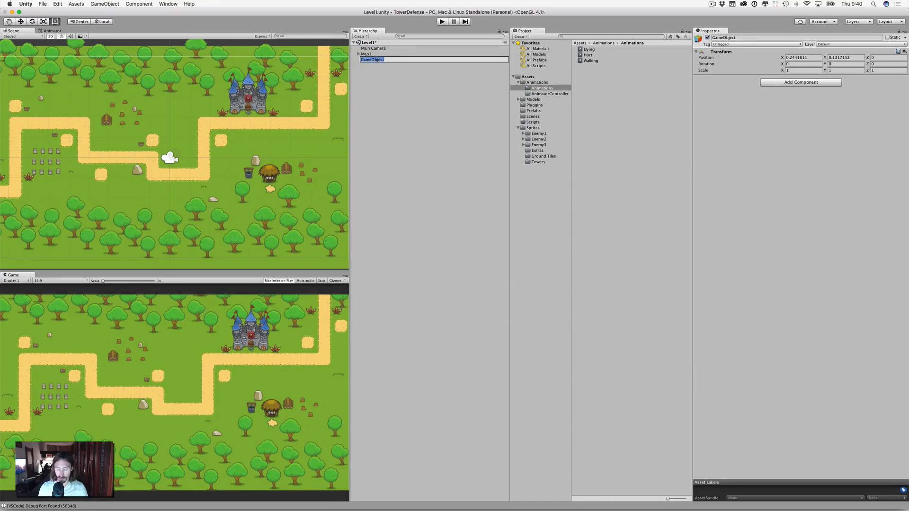
pyautogui.write('Enemy2')
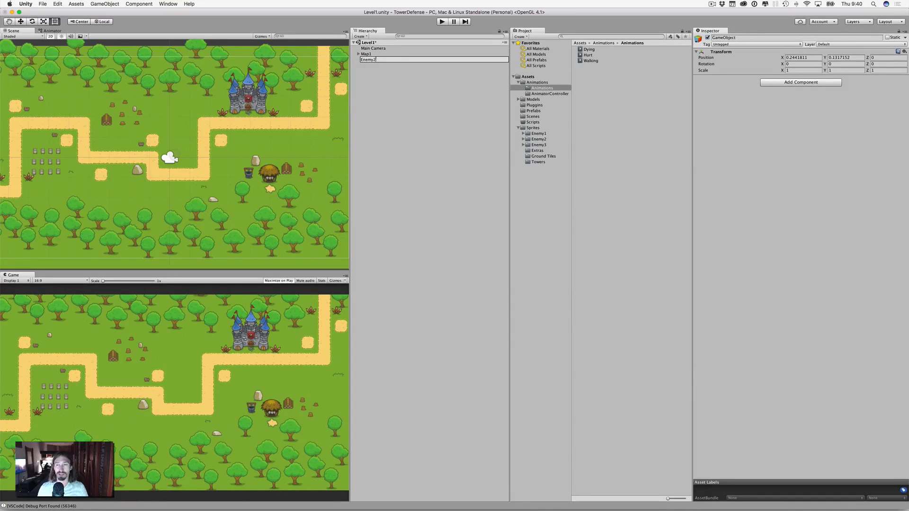
pyautogui.press('Return')
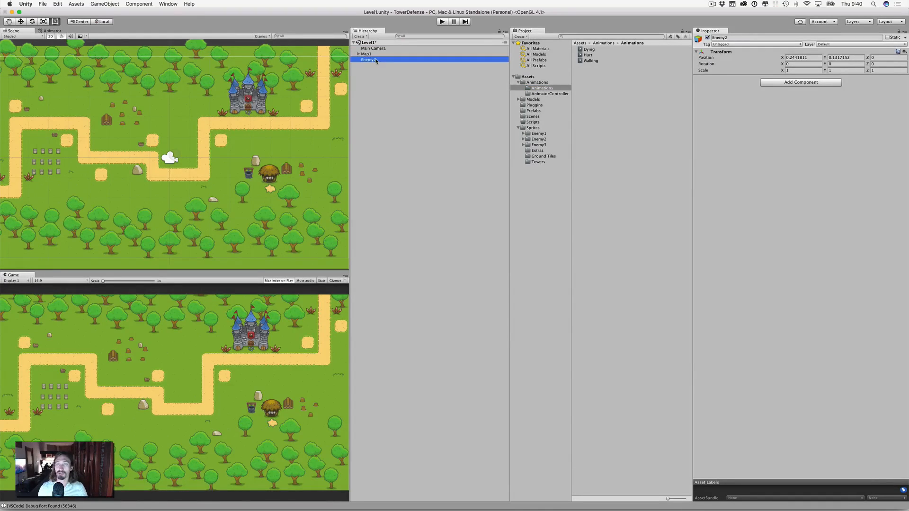
# Create an animation named Walking2 on the Enemy2 object from all of Enemy2's walking sprites, Walking_000 to Walking_017.
pyautogui.click(523, 139)
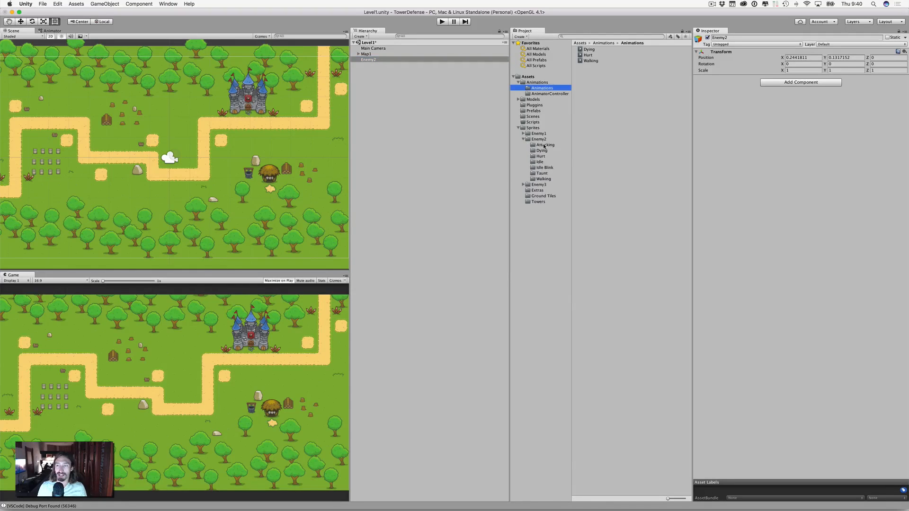
pyautogui.click(542, 179)
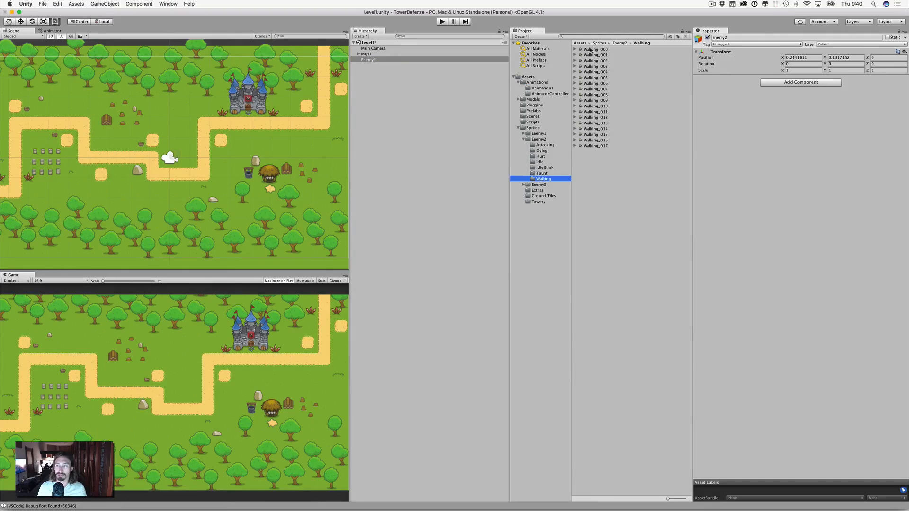
pyautogui.click(592, 49)
pyautogui.press('super+a')
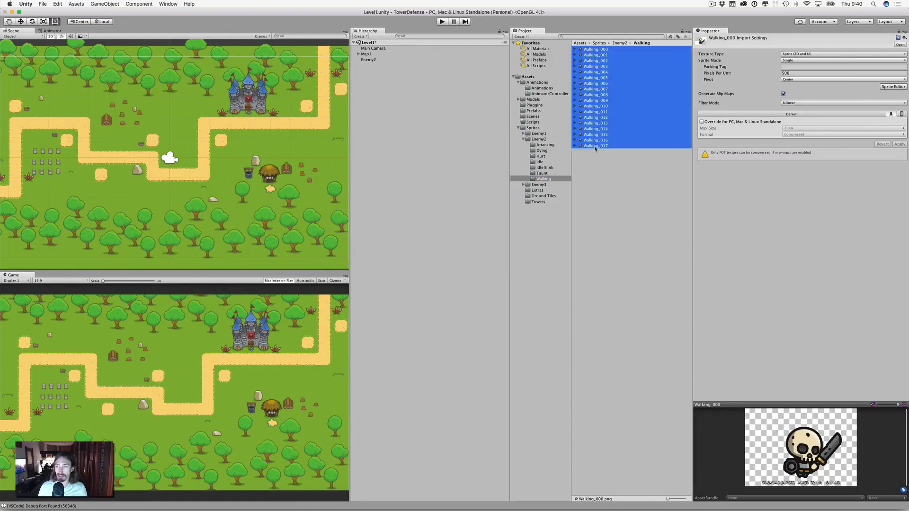
pyautogui.moveTo(598, 51); pyautogui.dragTo(374, 59)
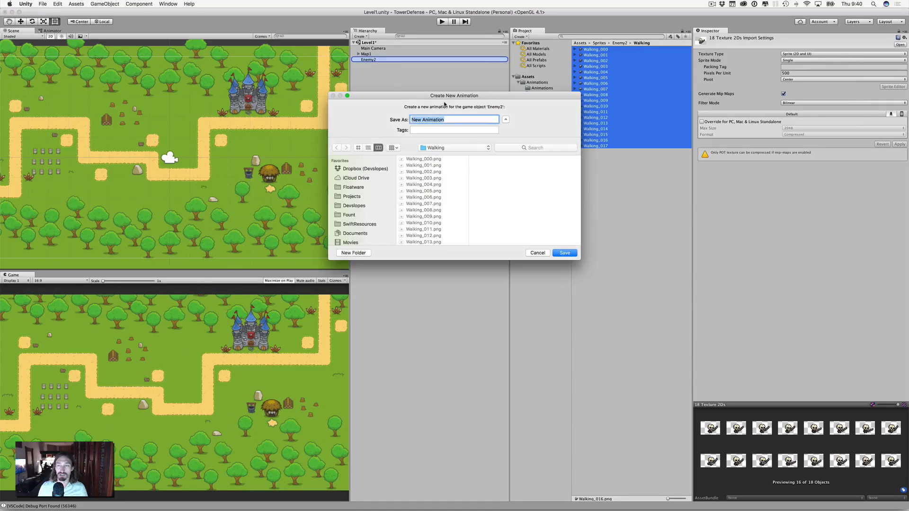
pyautogui.write('Walking2')
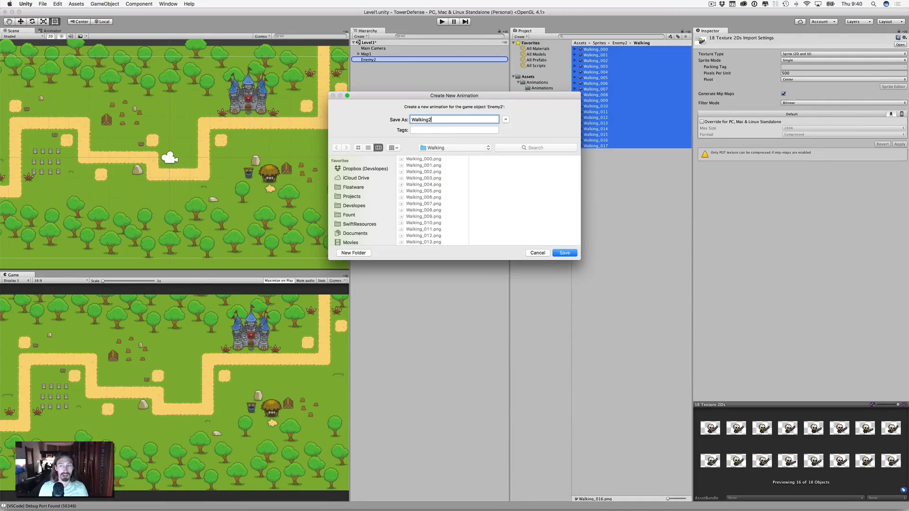
# Save the Walking2 animation in the project's Assets/Animations/Animations folder.
pyautogui.click(505, 119)
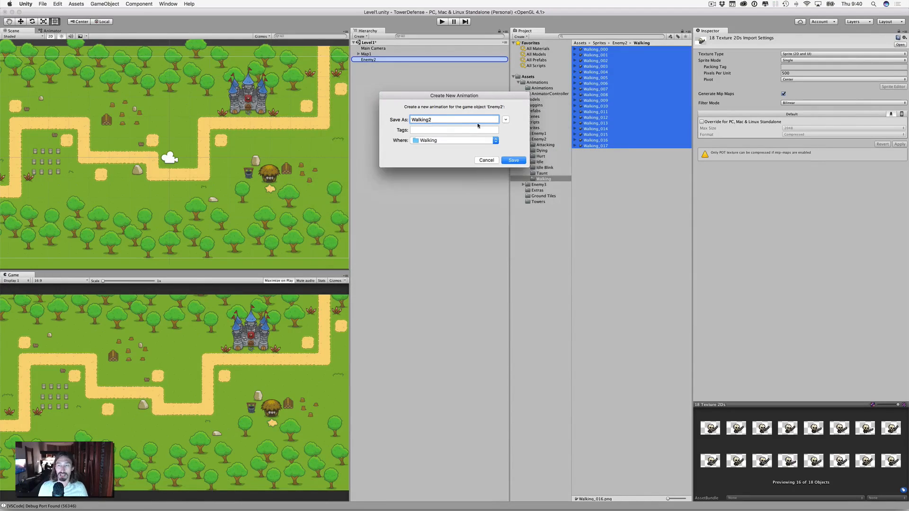
pyautogui.click(506, 120)
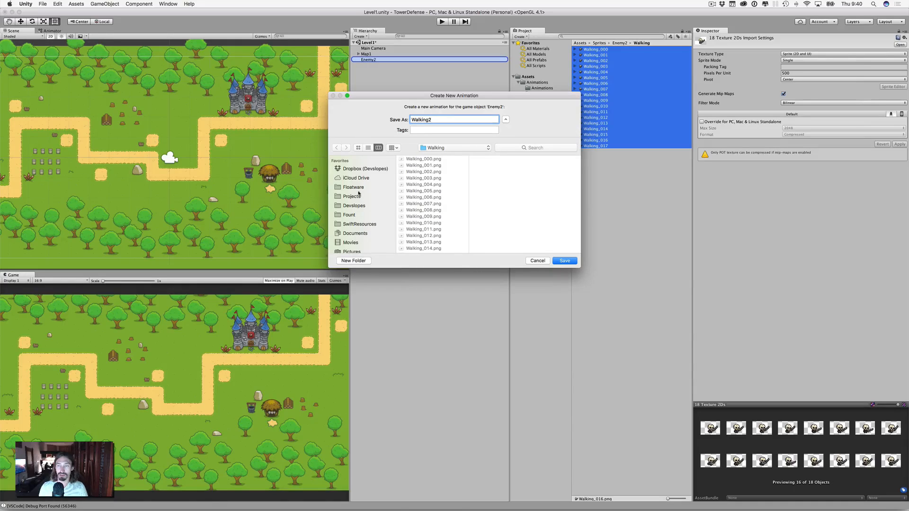
pyautogui.click(444, 149)
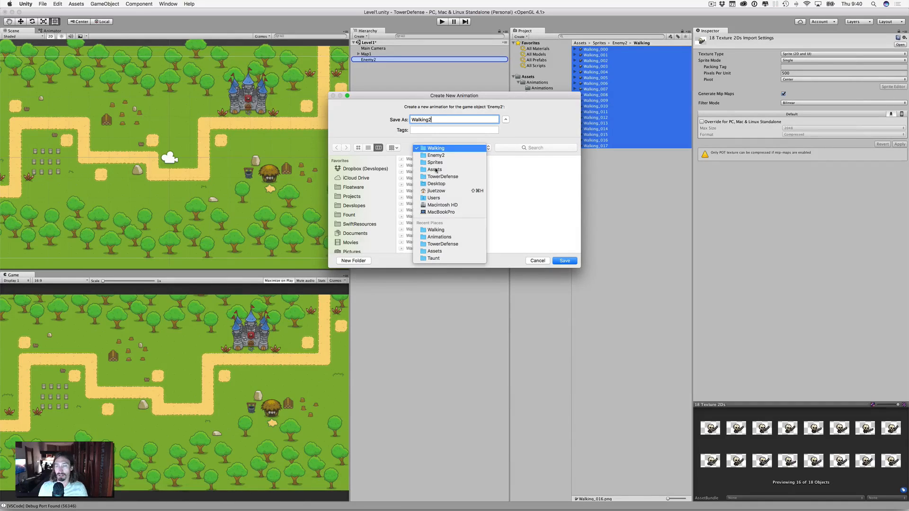
pyautogui.click(436, 169)
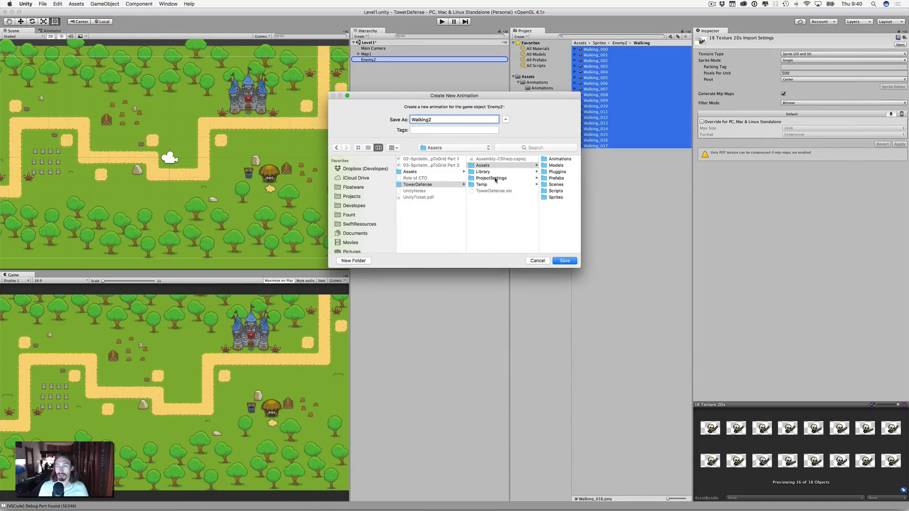
pyautogui.hscroll(2, 521, 170)
pyautogui.click(533, 160)
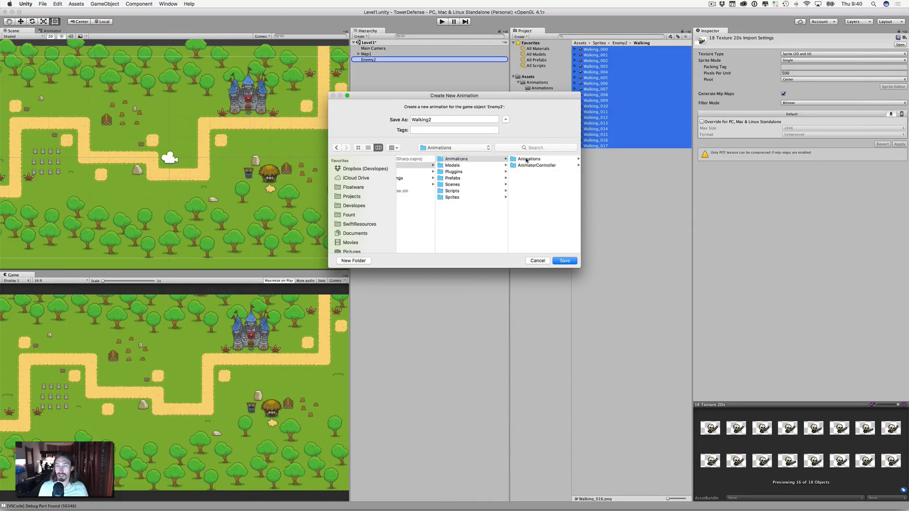
pyautogui.click(527, 159)
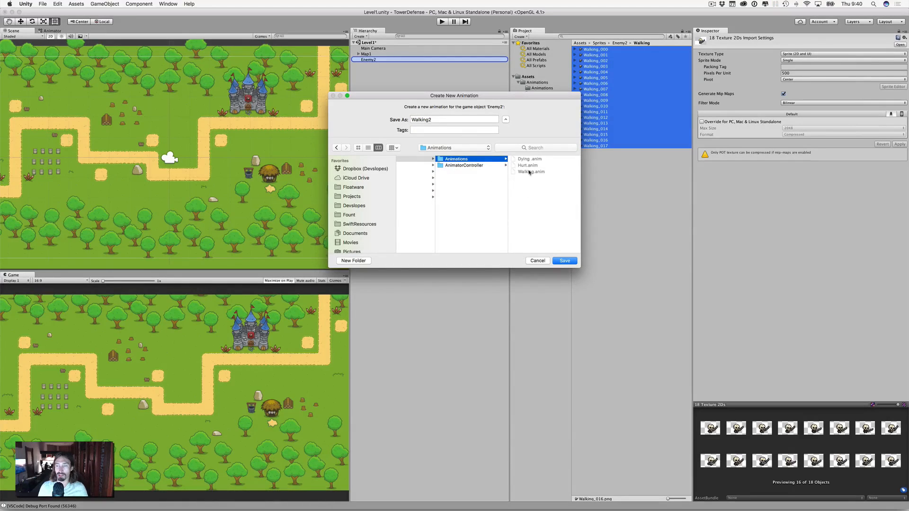
pyautogui.click(564, 261)
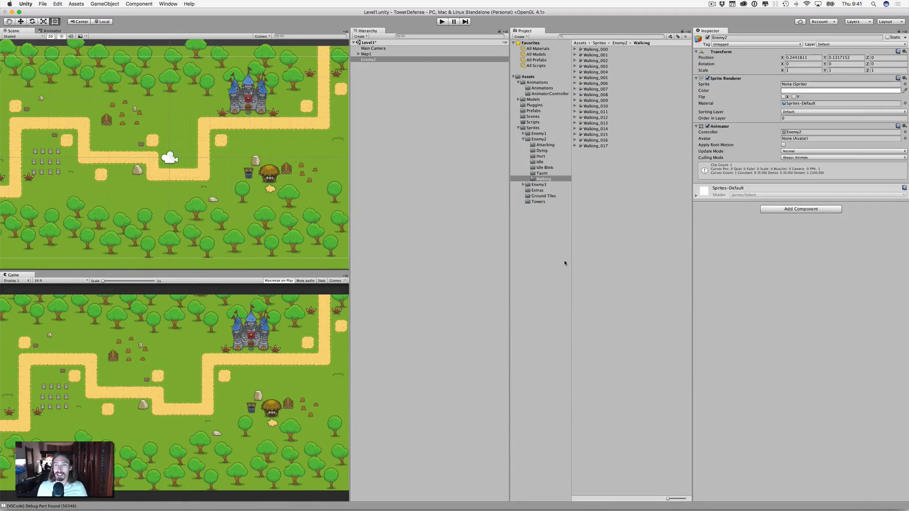
# Create an animation named Hurt2 on the Enemy2 object from Enemy2's sprites Hurt_000 to Hurt_011, saved in the Animations folder.
pyautogui.click(540, 156)
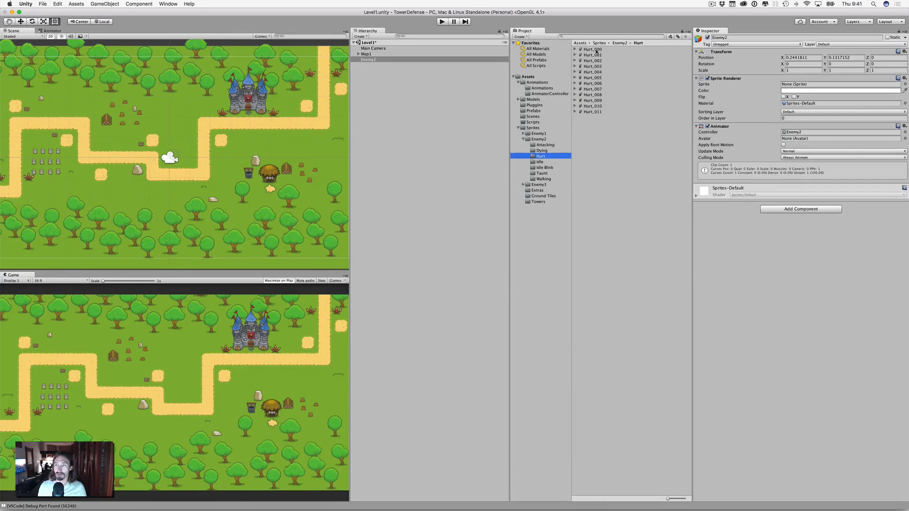
pyautogui.click(594, 50)
pyautogui.keyDown('shift'); pyautogui.click(592, 112); pyautogui.keyUp('shift')
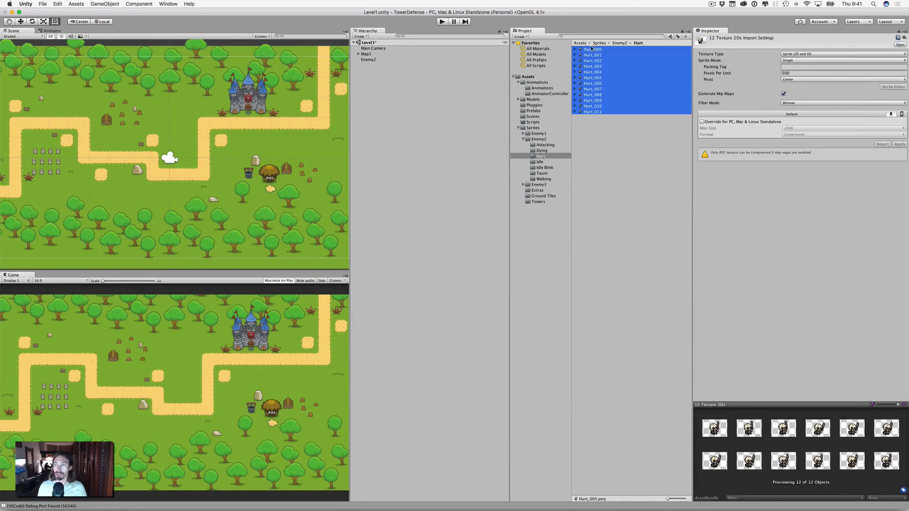
pyautogui.moveTo(592, 52); pyautogui.dragTo(370, 60)
pyautogui.write('Hurt2')
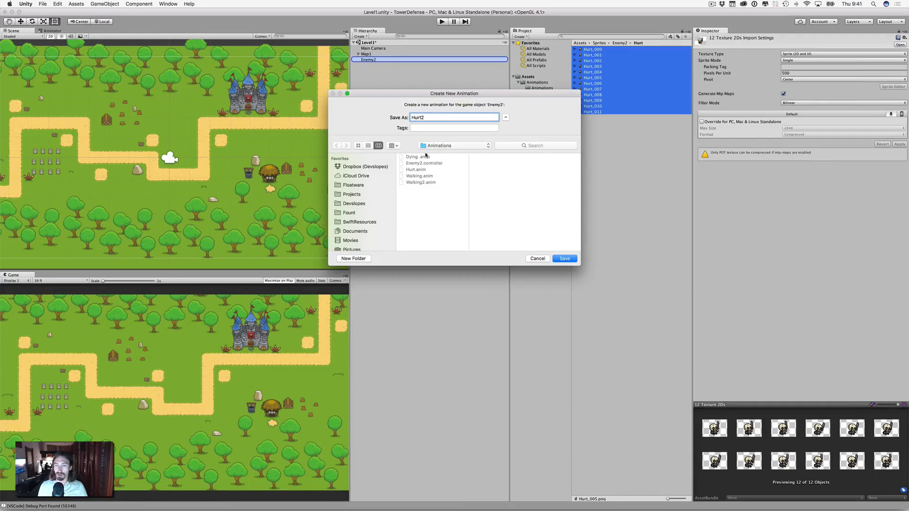
pyautogui.click(565, 258)
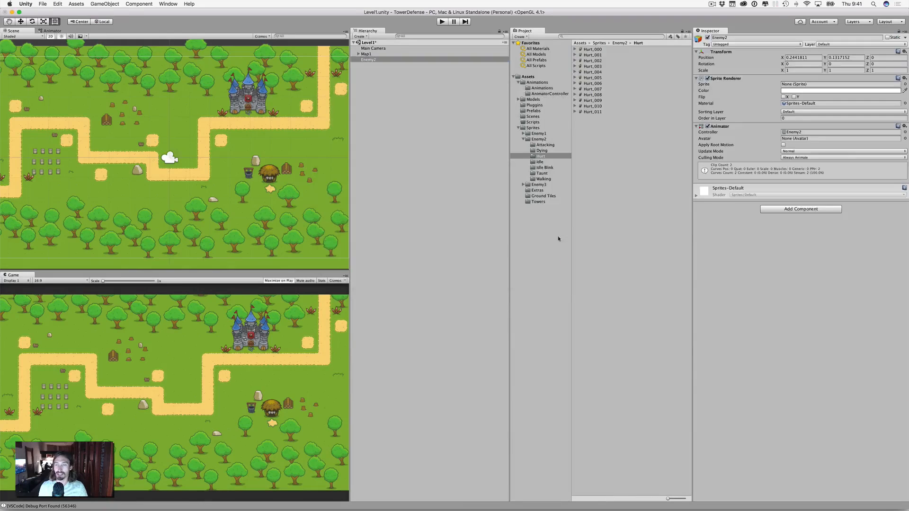
# Create an animation named Dying2 on the Enemy2 object from Enemy2's sprites Dying_000 to Dying_014, saved in the Animations folder.
pyautogui.click(540, 151)
pyautogui.click(593, 49)
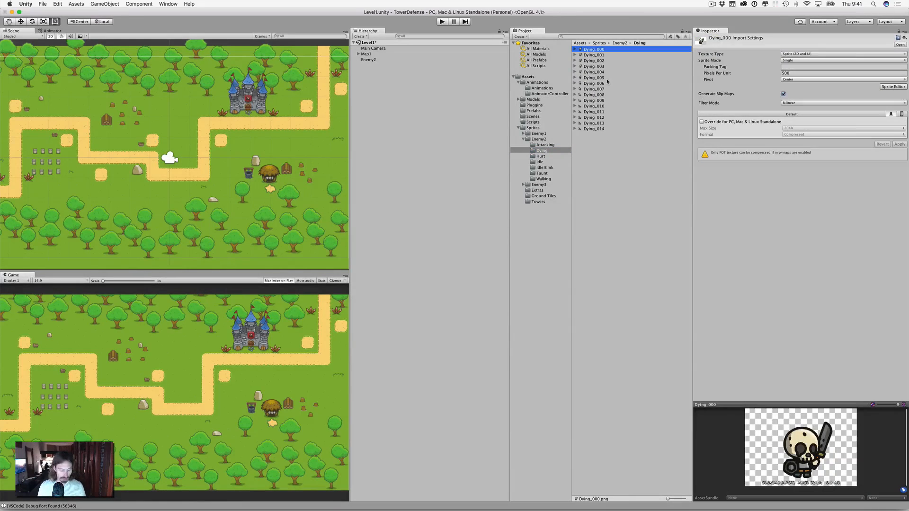
pyautogui.keyDown('shift'); pyautogui.click(593, 128); pyautogui.keyUp('shift')
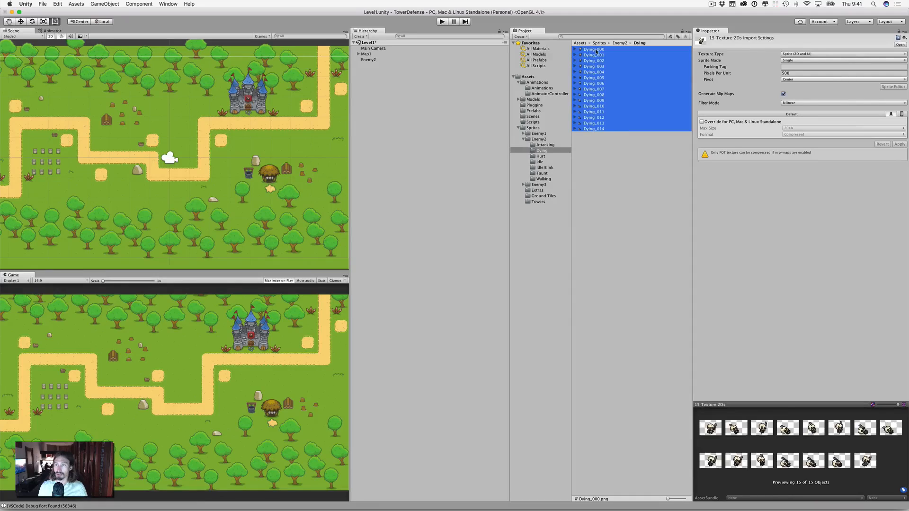
pyautogui.moveTo(596, 51); pyautogui.dragTo(368, 60)
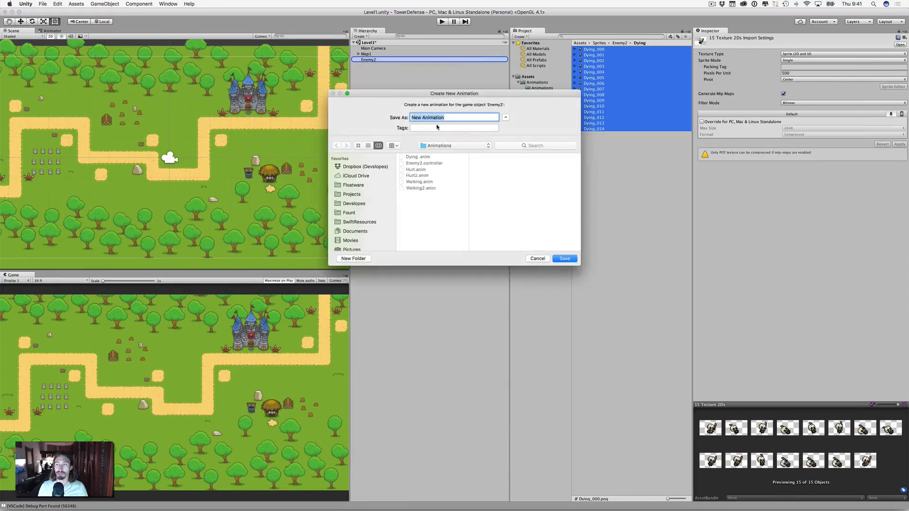
pyautogui.write('Dying2')
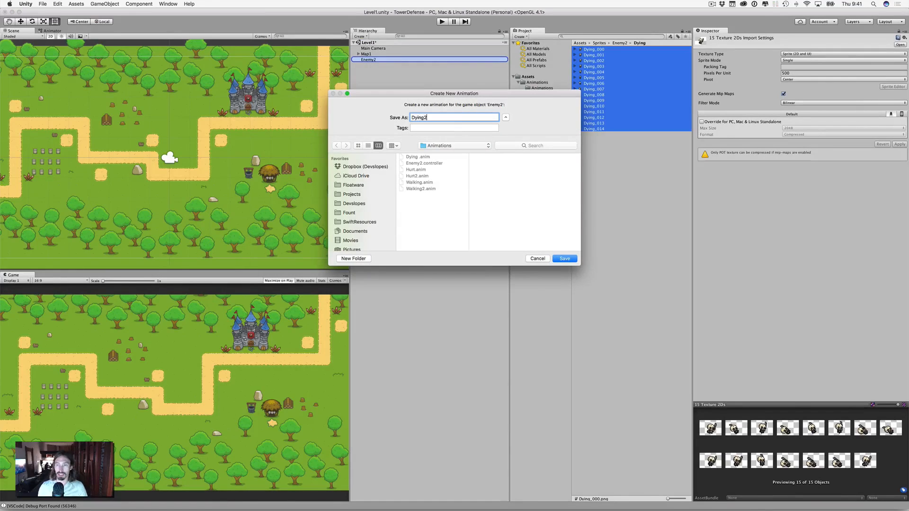
pyautogui.click(564, 258)
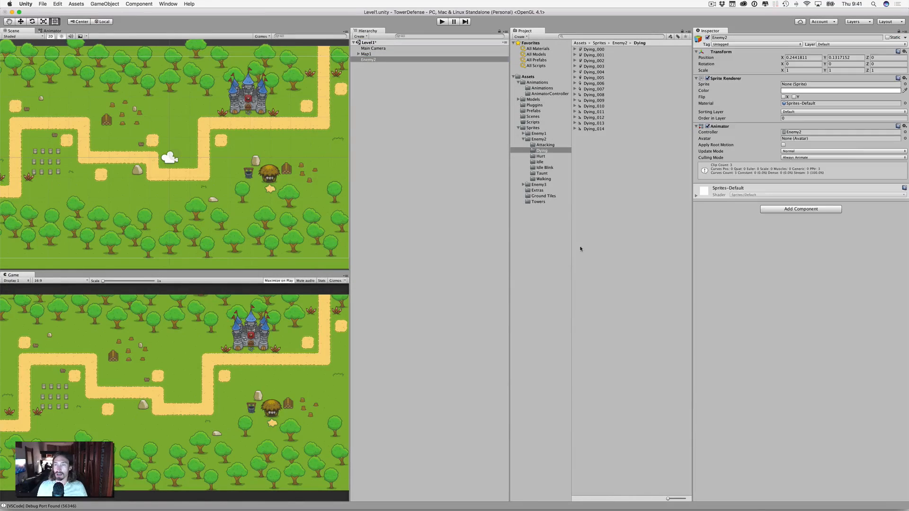
# Open the Enemy2 animator controller and arrange its Walking2, Hurt2 and Dying2 states in a column.
pyautogui.click(365, 60)
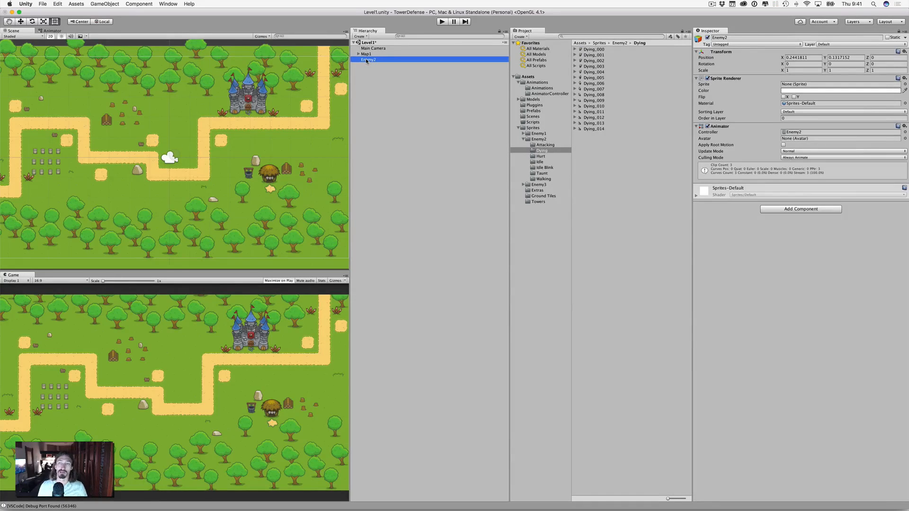
pyautogui.click(542, 89)
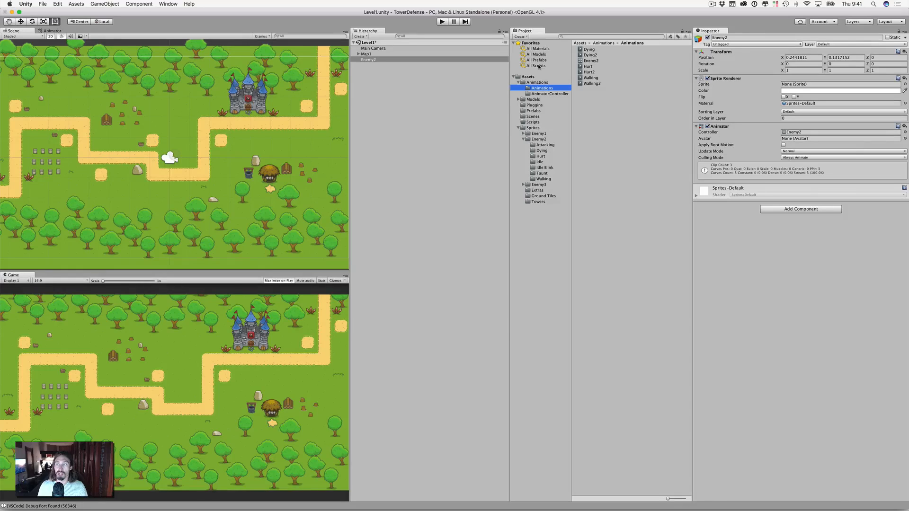
pyautogui.click(589, 61)
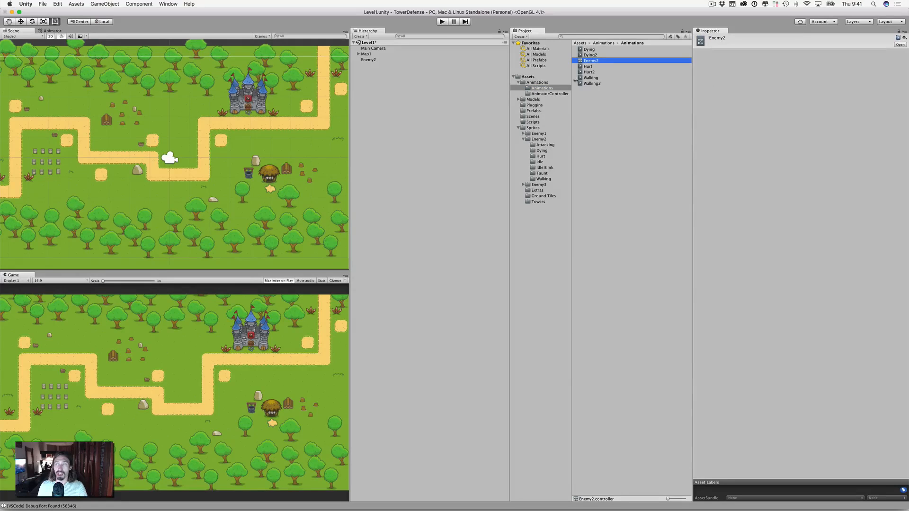
pyautogui.doubleClick(589, 61)
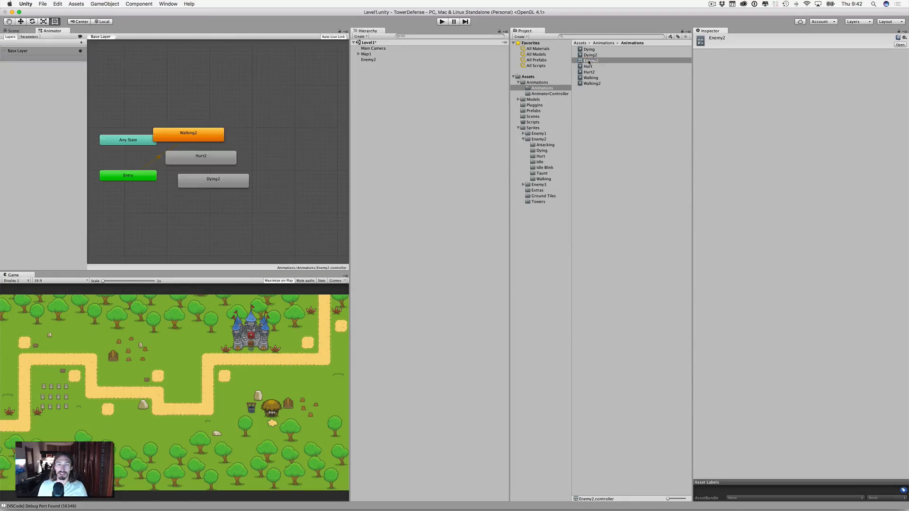
pyautogui.moveTo(188, 135); pyautogui.dragTo(203, 114)
pyautogui.moveTo(217, 154)
pyautogui.mouseDown()
pyautogui.moveTo(227, 140)
pyautogui.moveTo(219, 140)
pyautogui.mouseUp()
pyautogui.moveTo(238, 179); pyautogui.dragTo(233, 172)
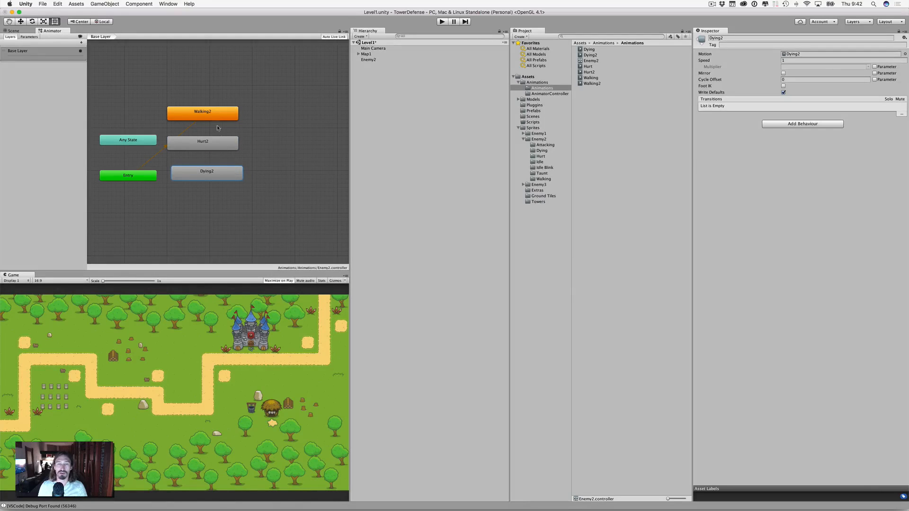
pyautogui.moveTo(214, 147); pyautogui.dragTo(232, 175)
pyautogui.click(217, 111)
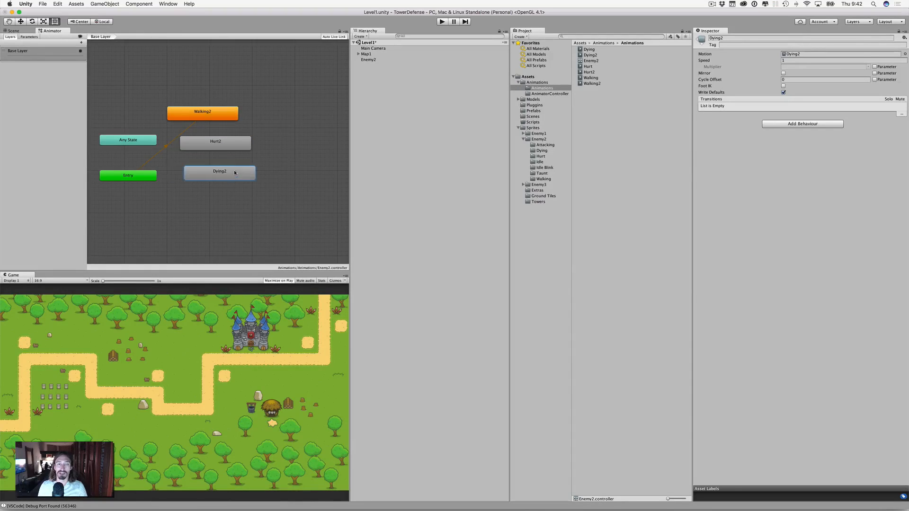
# Delete the Enemy2 controller from the Animations folder and go to the AnimatorController folder.
pyautogui.click(591, 61)
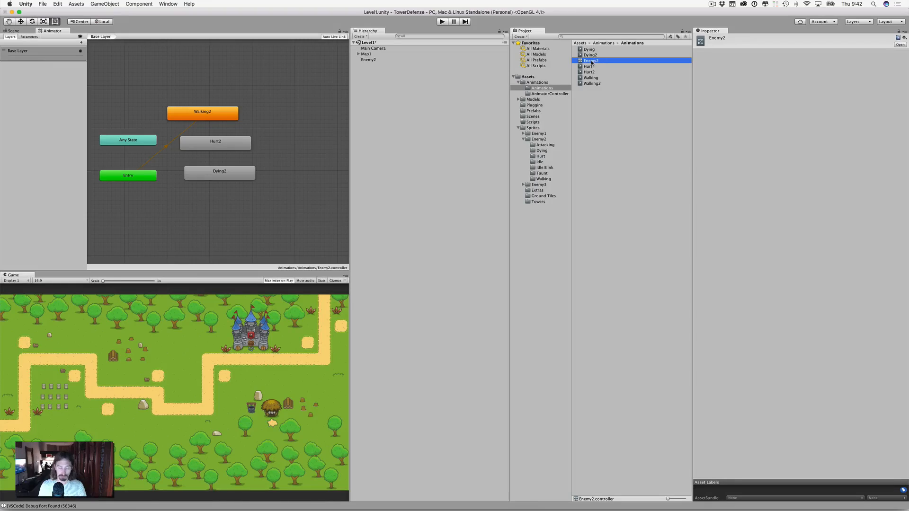
pyautogui.press('super+BackSpace')
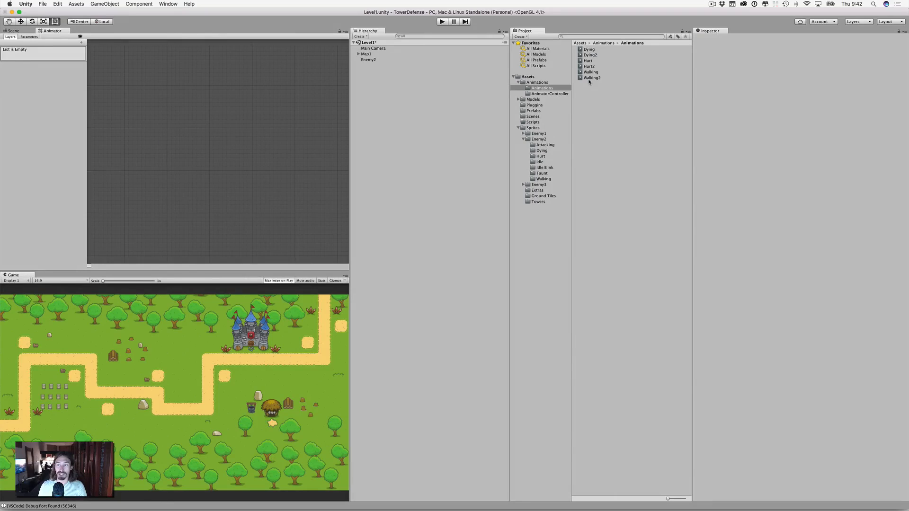
pyautogui.click(544, 94)
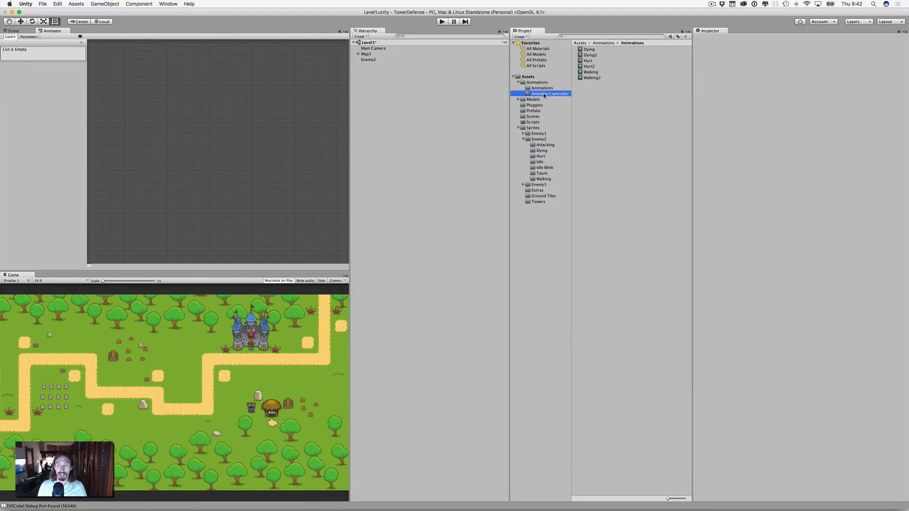
# Create an Animator Override Controller named Enemy2 in the AnimatorController folder.
pyautogui.click(591, 61)
pyautogui.rightClick(590, 61)
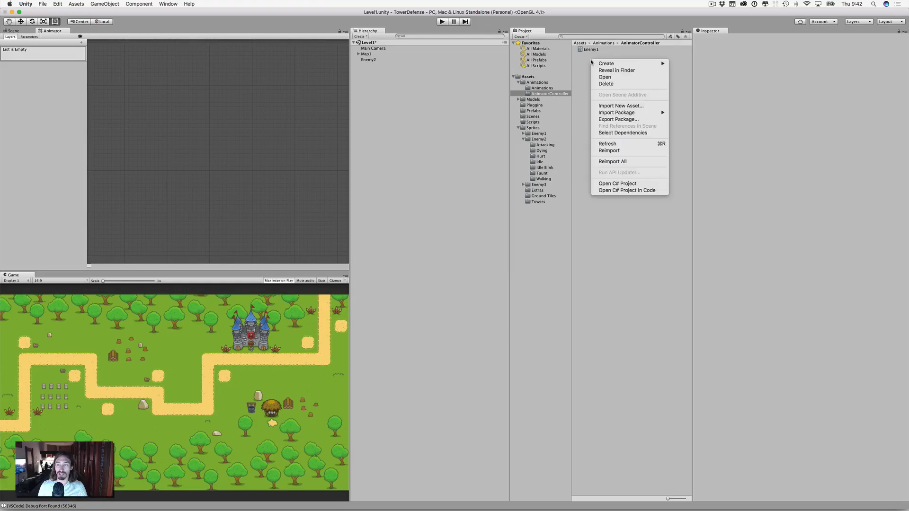
pyautogui.moveTo(613, 64)
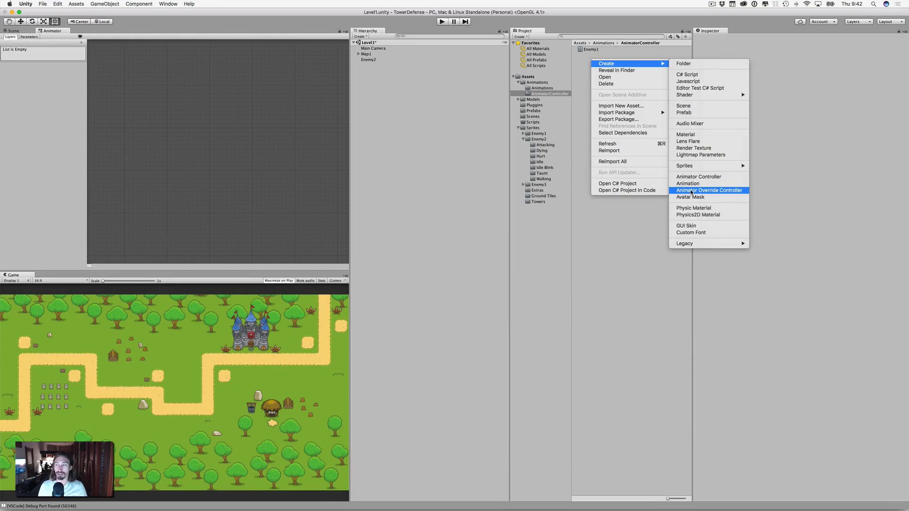
pyautogui.click(691, 191)
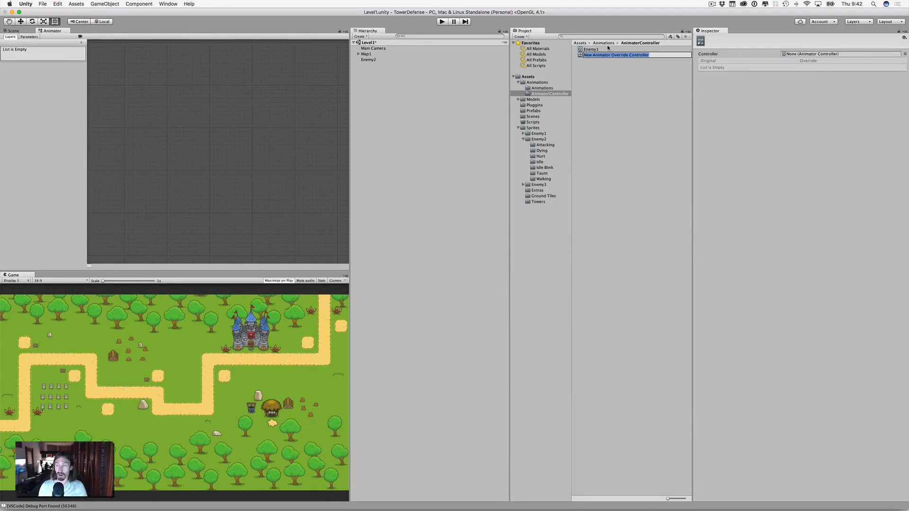
pyautogui.write('Enemy2')
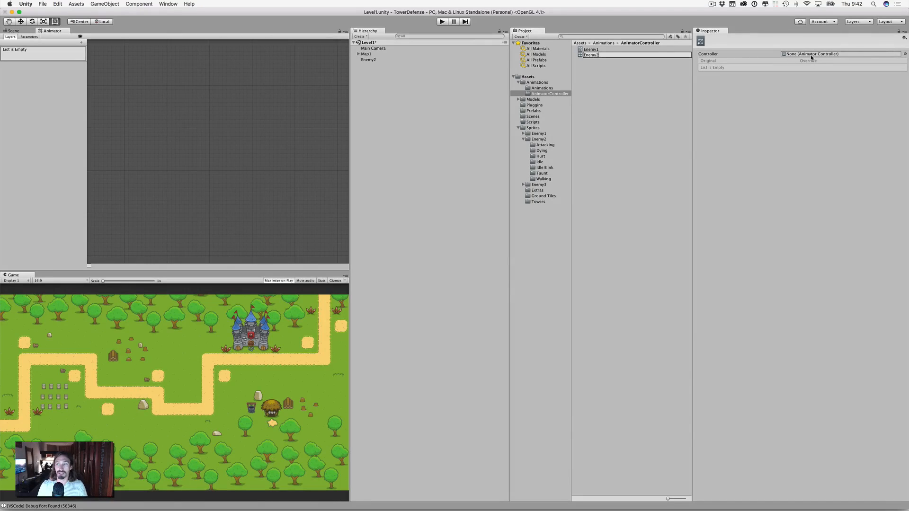
# Assign the Enemy1 animator controller as the base controller of the Enemy2 override controller.
pyautogui.click(585, 50)
pyautogui.click(590, 55)
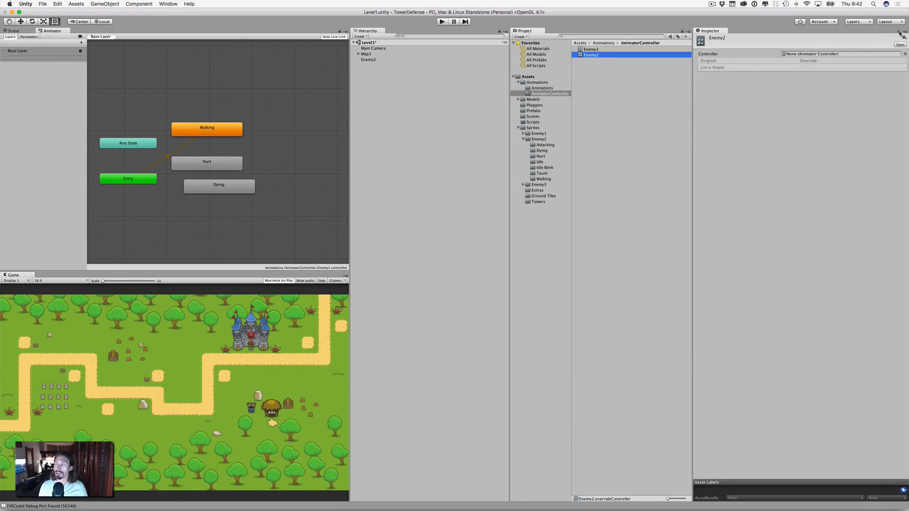
pyautogui.moveTo(592, 50); pyautogui.dragTo(798, 57)
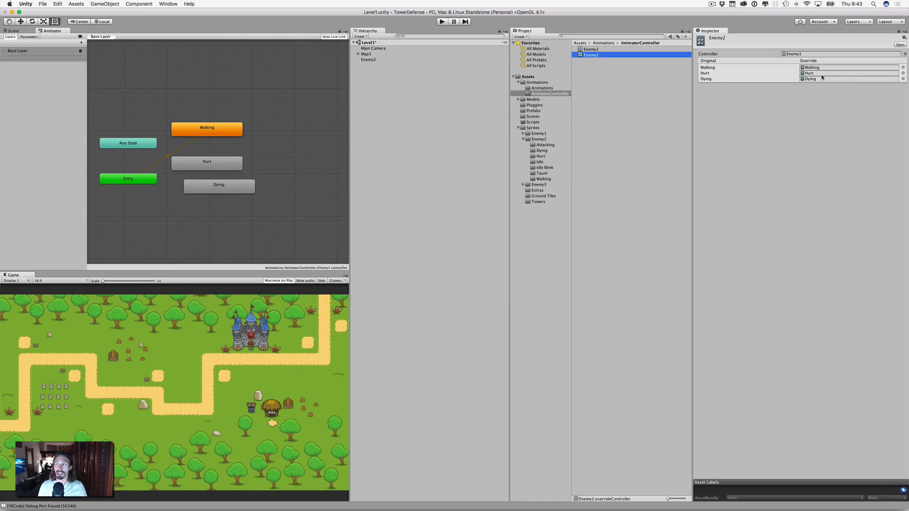
# Override the Walking, Hurt and Dying clips of the Enemy2 override controller with Walking2, Hurt2 and Dying2, and save the scene.
pyautogui.click(902, 68)
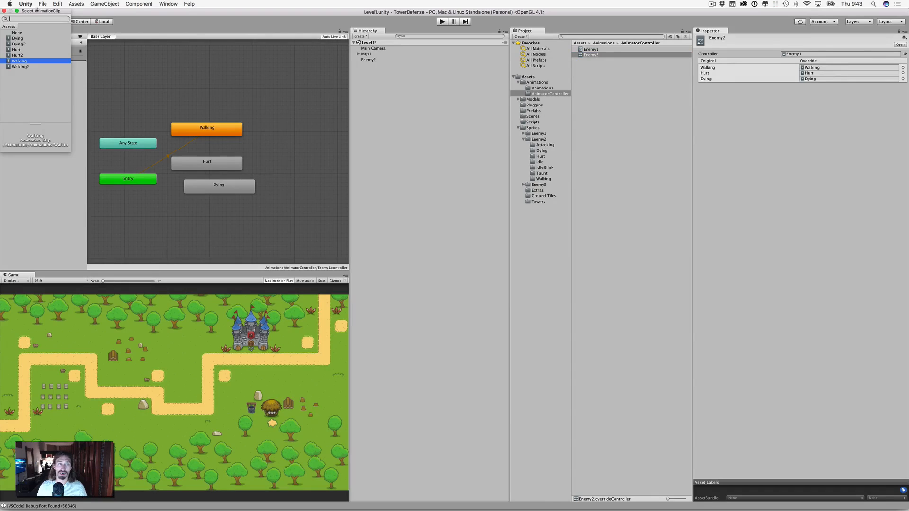
pyautogui.moveTo(52, 13); pyautogui.dragTo(636, 59)
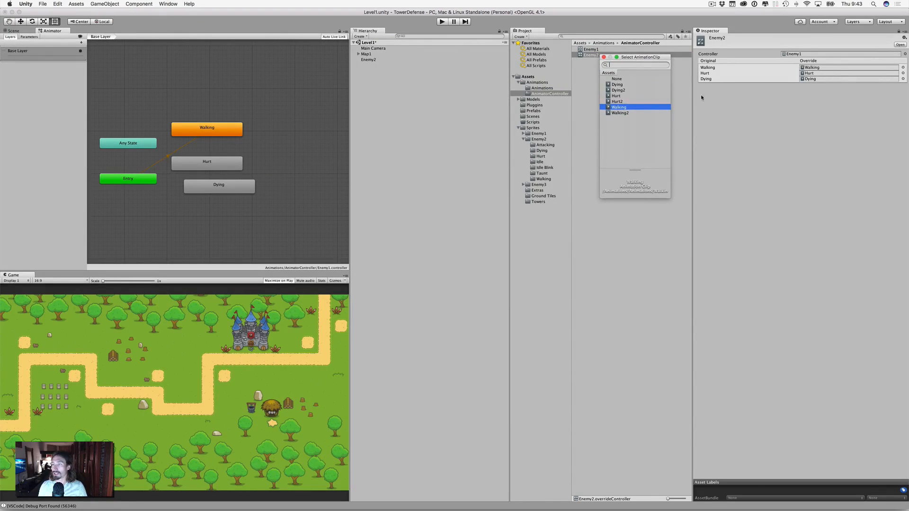
pyautogui.click(619, 113)
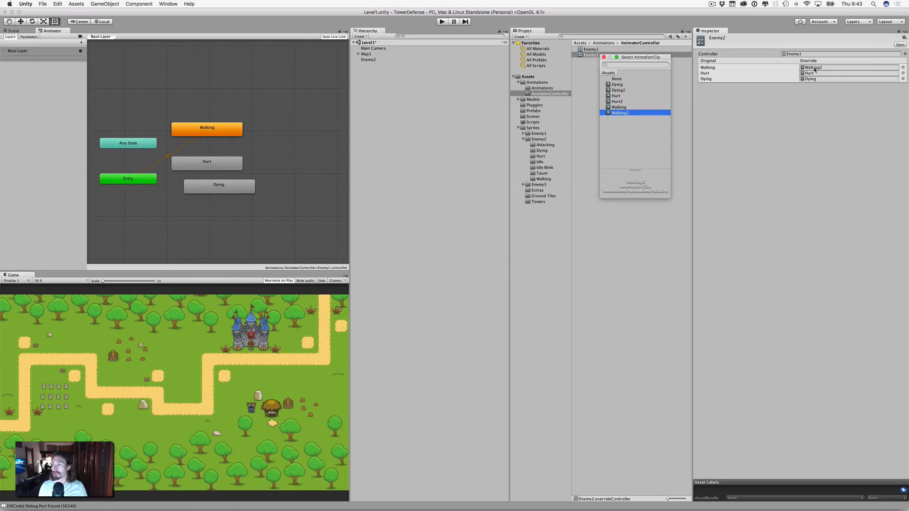
pyautogui.click(903, 73)
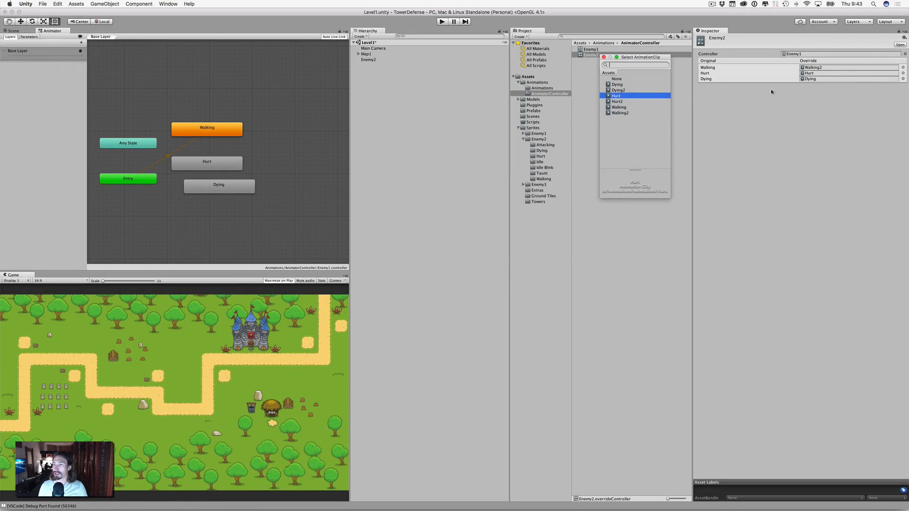
pyautogui.click(617, 102)
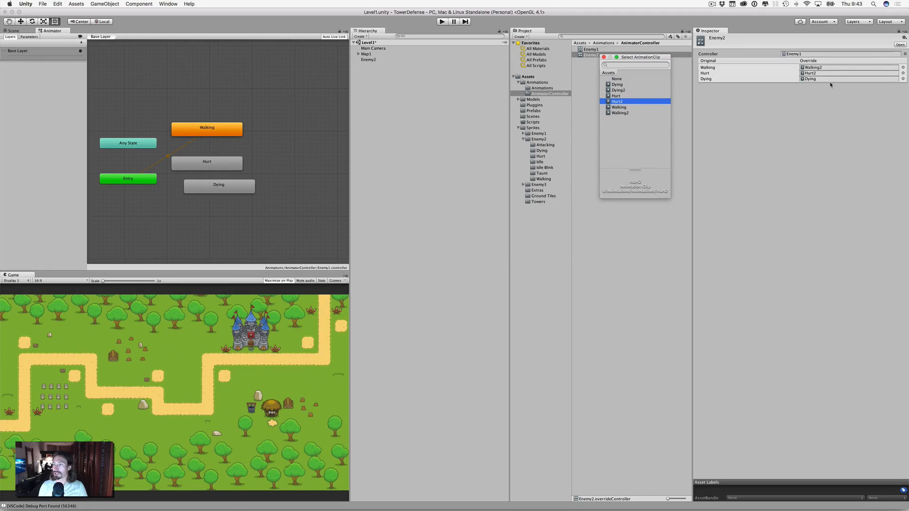
pyautogui.click(902, 79)
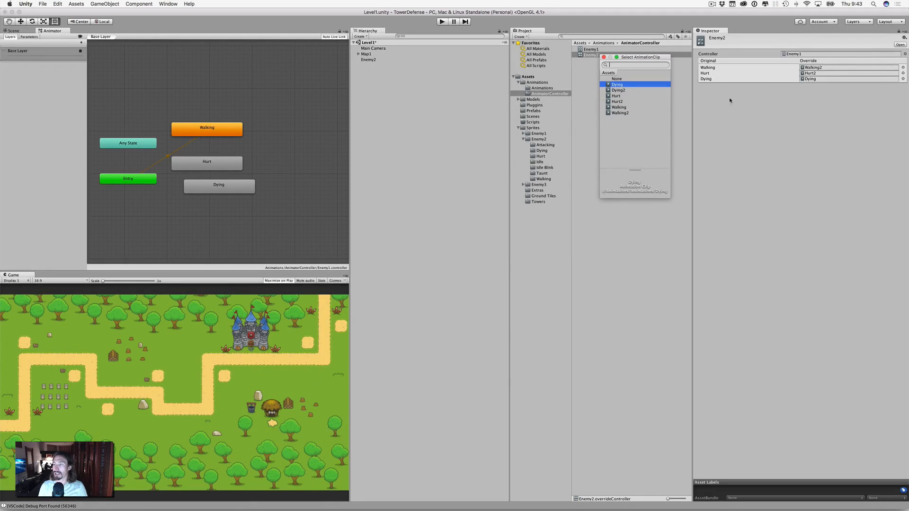
pyautogui.click(618, 90)
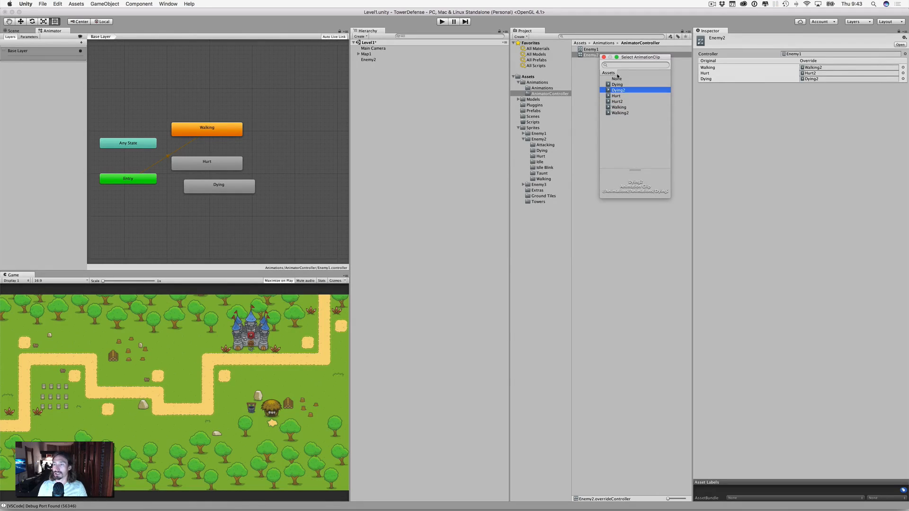
pyautogui.click(603, 57)
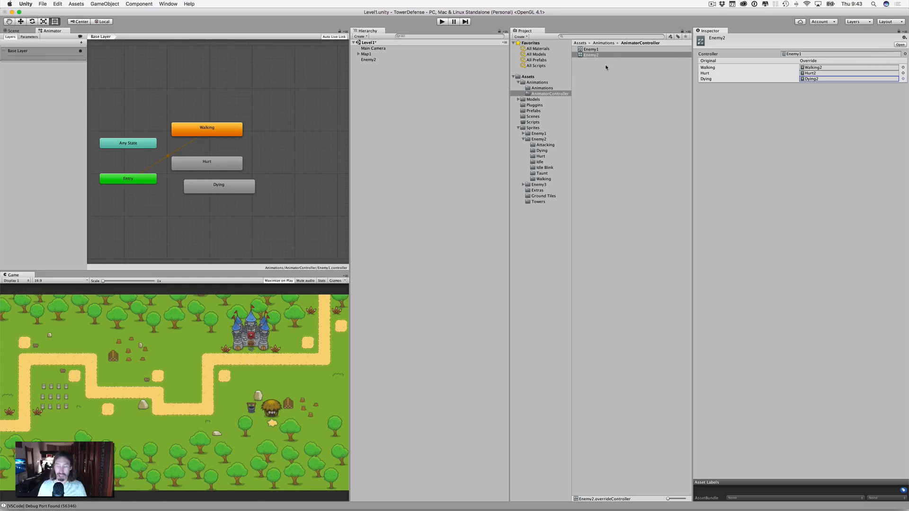
pyautogui.press('super+s')
# Return to the Scene view and store the Enemy2 object as a prefab in the Prefabs folder.
pyautogui.click(595, 54)
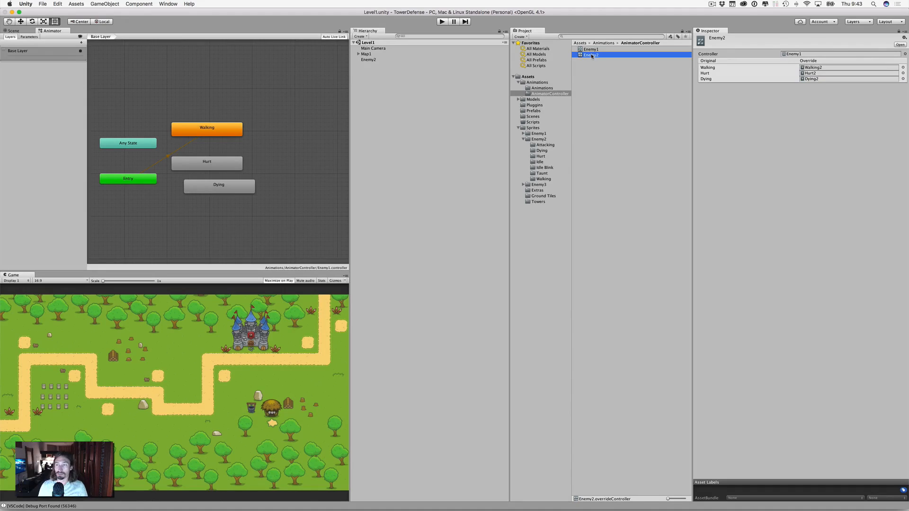
pyautogui.click(591, 49)
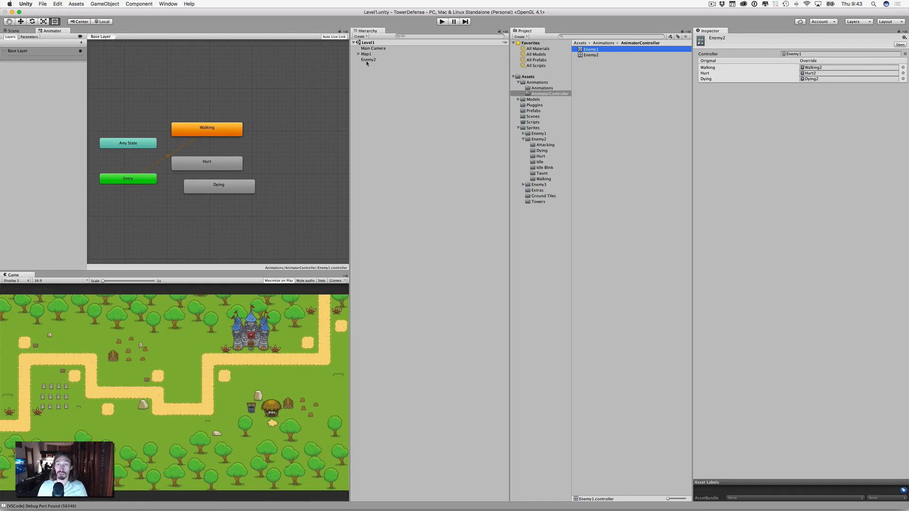
pyautogui.click(13, 31)
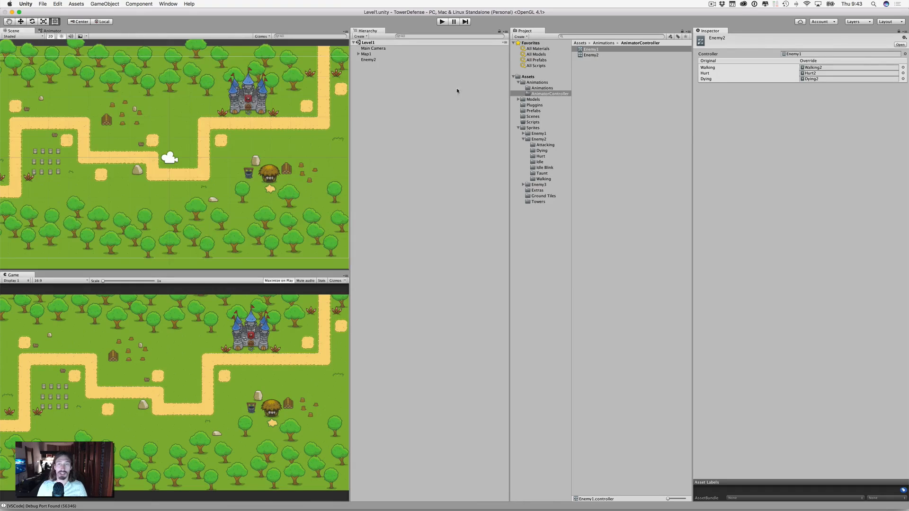
pyautogui.moveTo(369, 61); pyautogui.dragTo(534, 112)
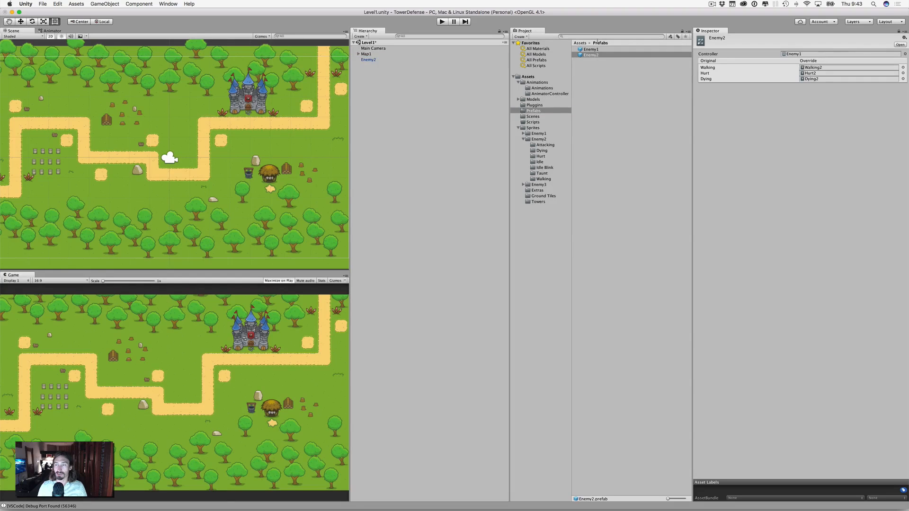
# Move the Enemy2 object along the X axis to about 1.73, onto the vertical path section.
pyautogui.click(378, 58)
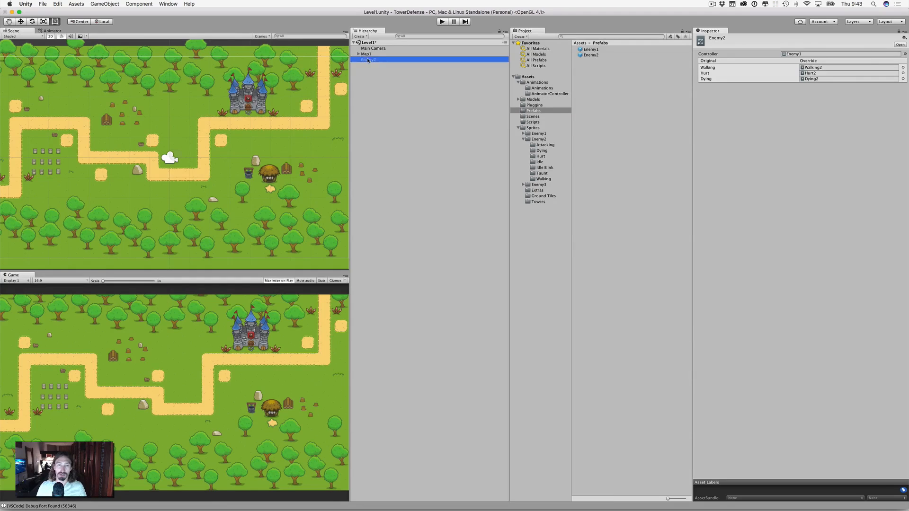
pyautogui.click(21, 22)
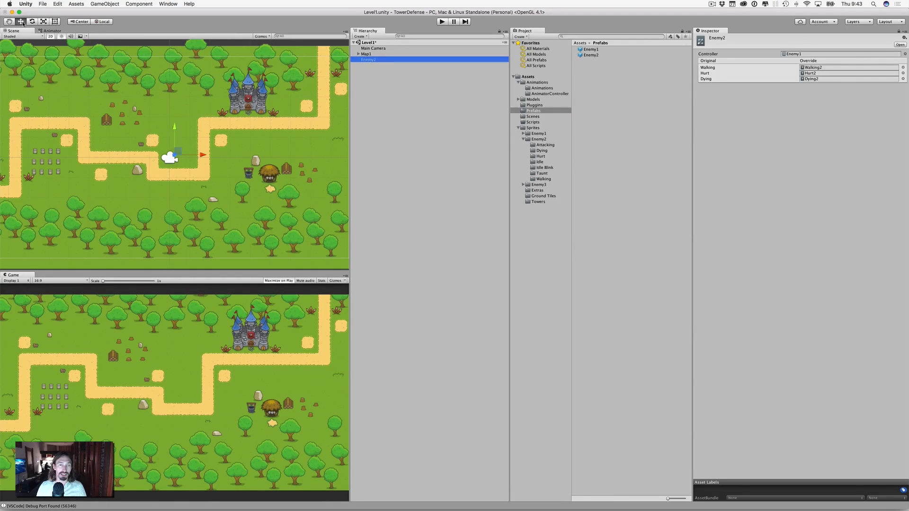
pyautogui.moveTo(205, 154); pyautogui.dragTo(232, 149)
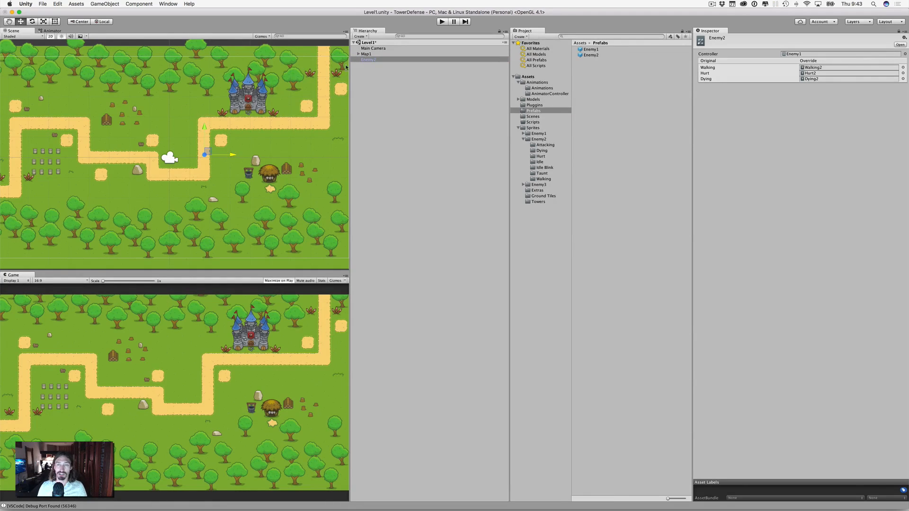
# Unlock the Inspector and assign Enemy2's Idle_000 sprite to the Enemy2 object's Sprite Renderer.
pyautogui.click(363, 60)
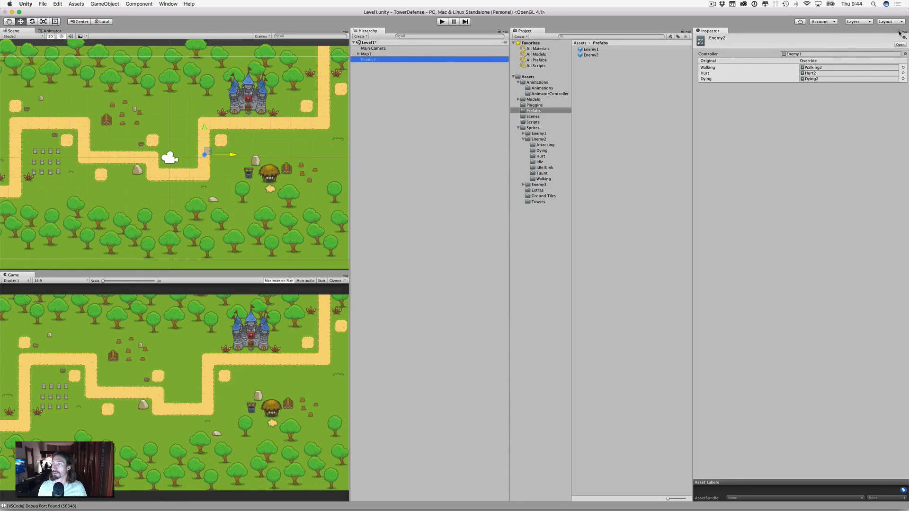
pyautogui.click(899, 32)
pyautogui.click(368, 60)
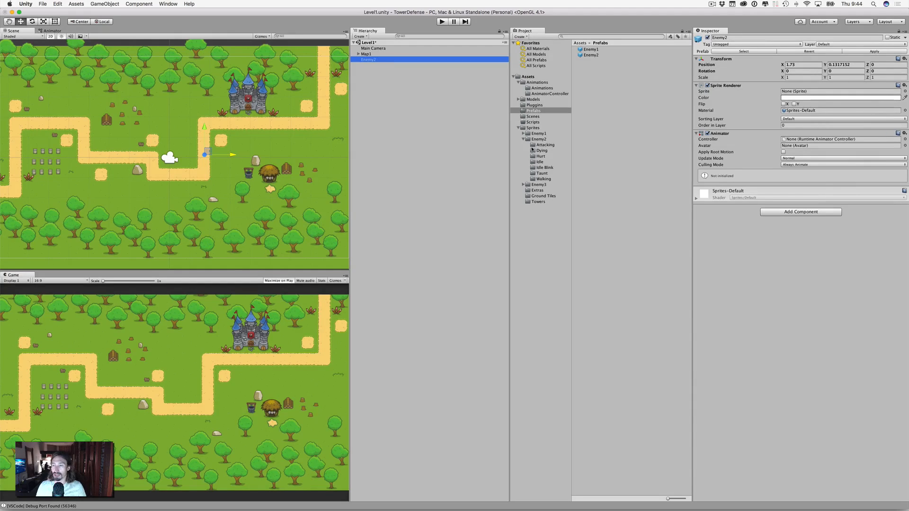
pyautogui.click(539, 162)
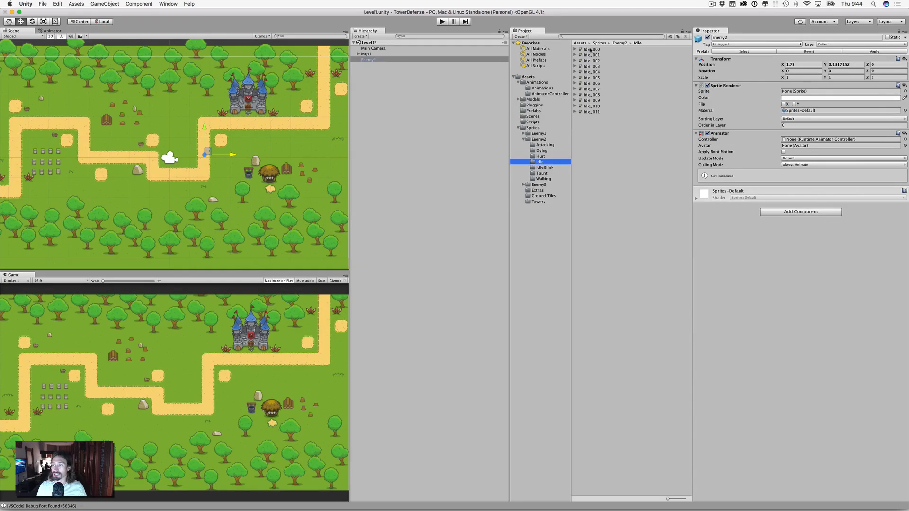
pyautogui.moveTo(590, 50); pyautogui.dragTo(795, 93)
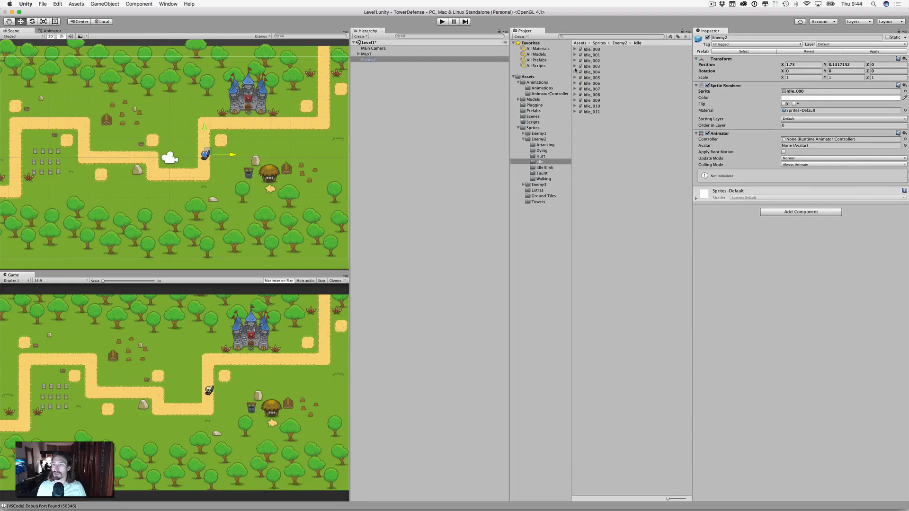
# Place an Enemy1 prefab instance on the path near the castle and move Enemy2 up beside it to Y 1.62.
pyautogui.click(523, 139)
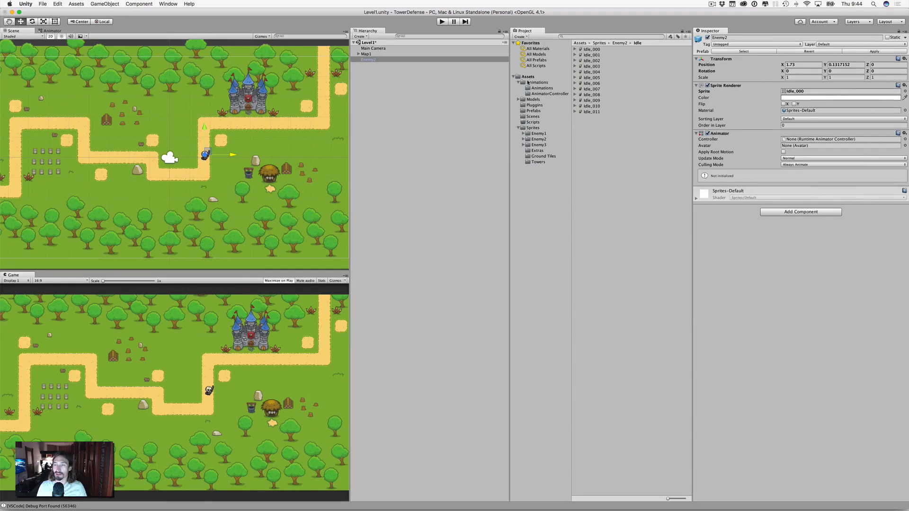
pyautogui.click(534, 111)
pyautogui.moveTo(590, 50); pyautogui.dragTo(205, 99)
pyautogui.click(206, 155)
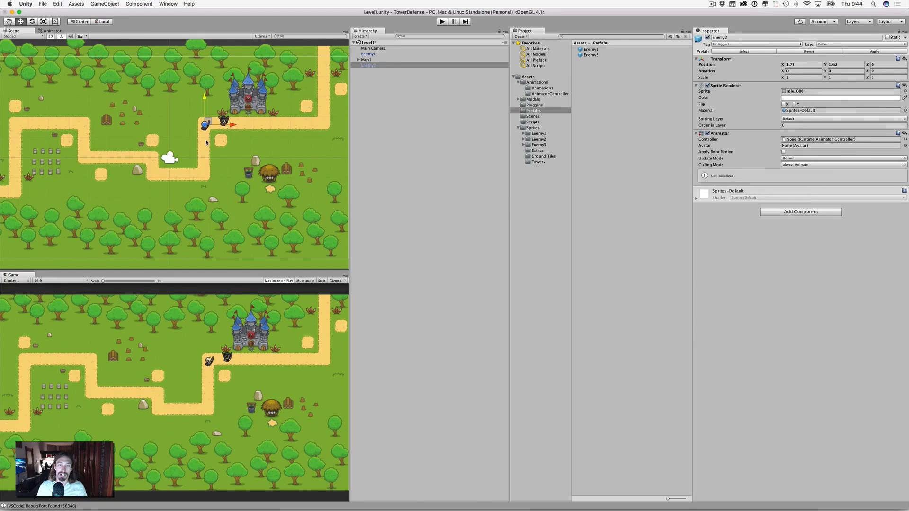
# Play-test the level to compare Enemy1 and Enemy2 on the path, and stop the game.
pyautogui.click(206, 140)
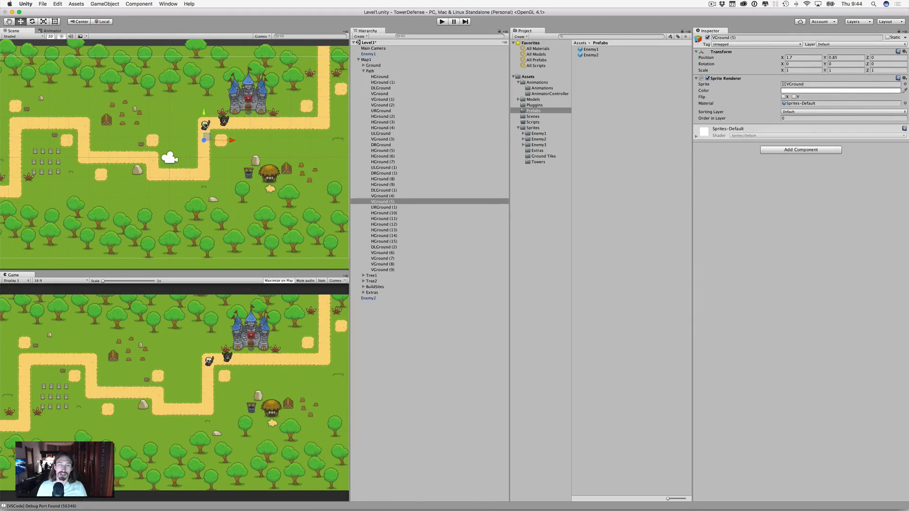
pyautogui.click(223, 122)
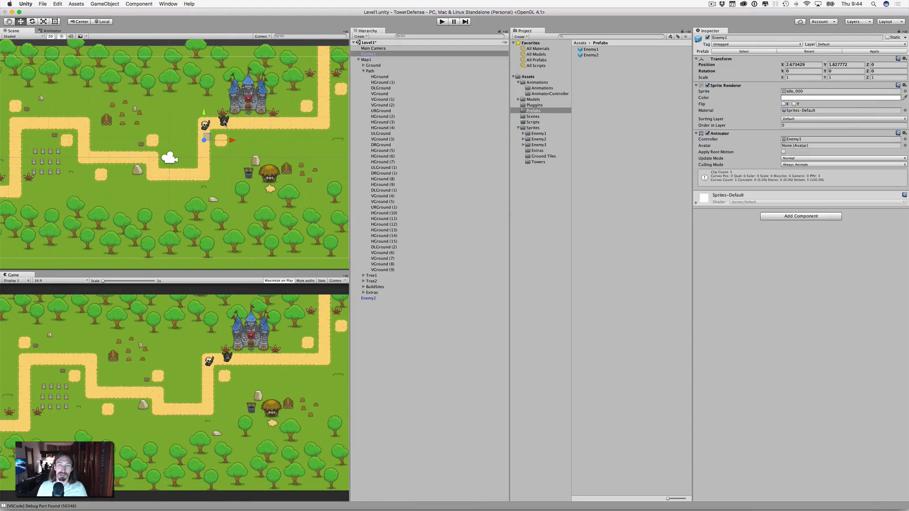
pyautogui.click(261, 126)
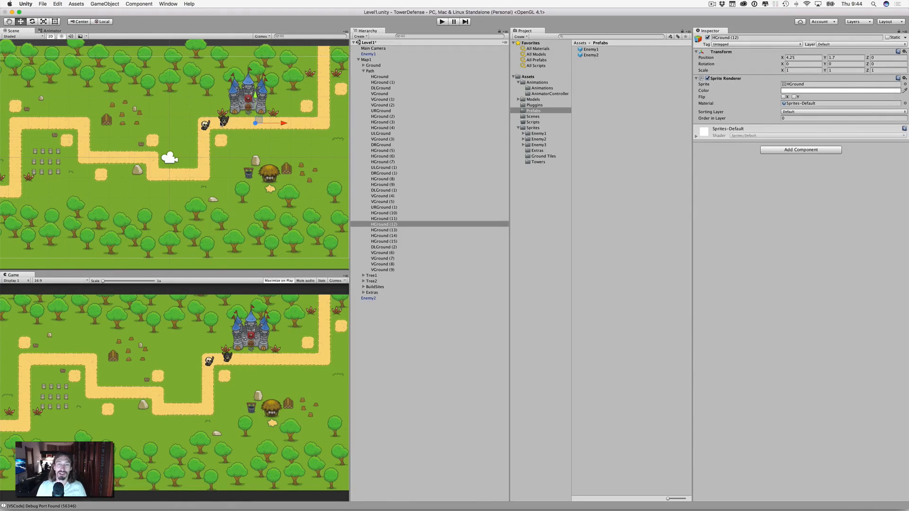
pyautogui.click(441, 21)
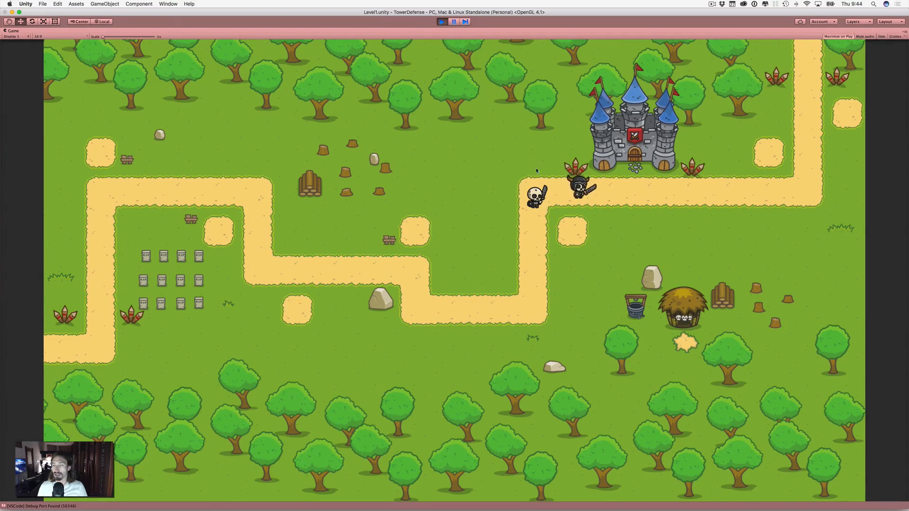
pyautogui.click(442, 22)
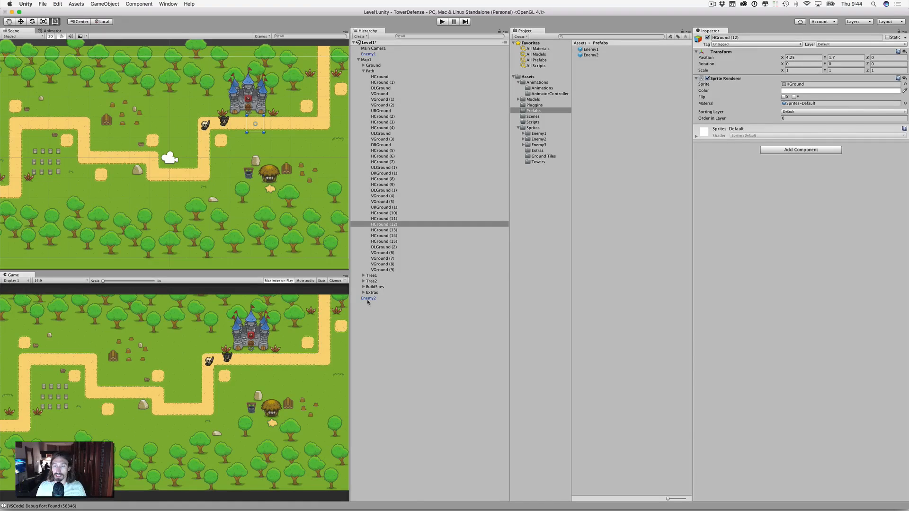
# Collapse the Path and Map1 groups in the hierarchy and inspect the components of the Enemy2 object and its prefab.
pyautogui.click(363, 72)
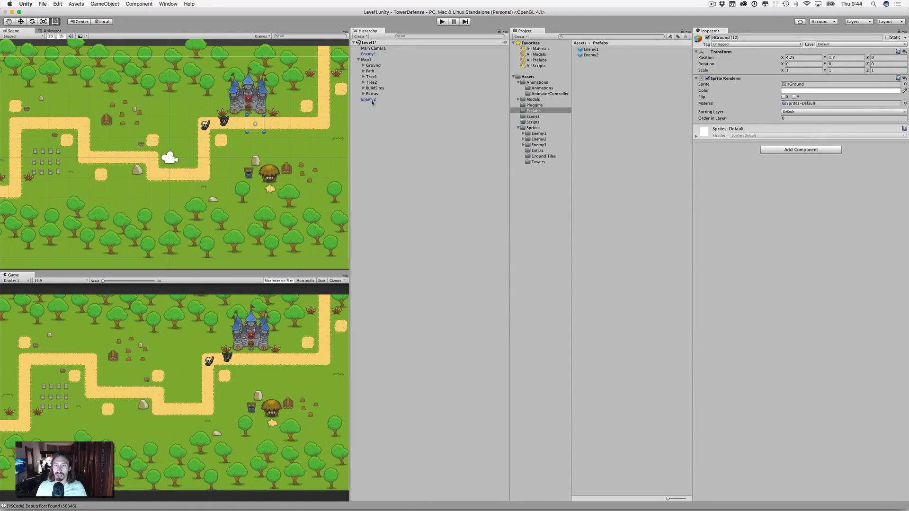
pyautogui.click(372, 100)
pyautogui.click(358, 59)
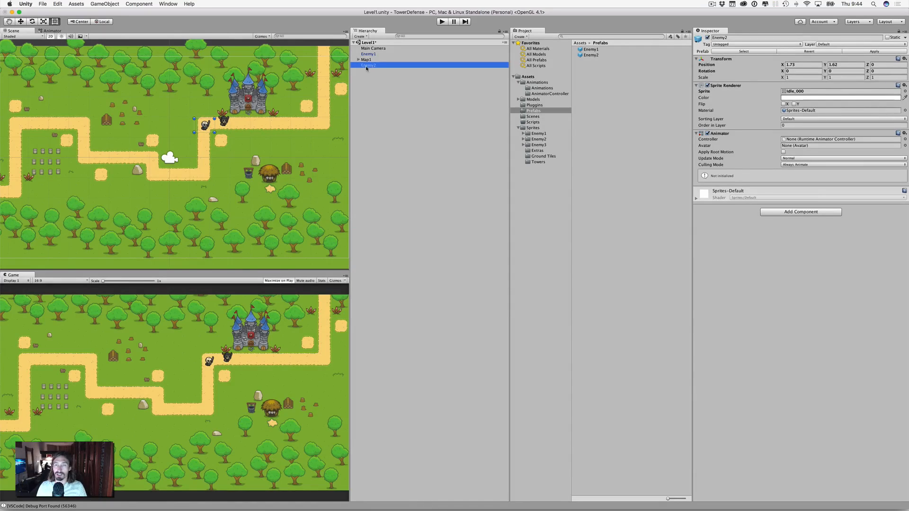
pyautogui.click(593, 55)
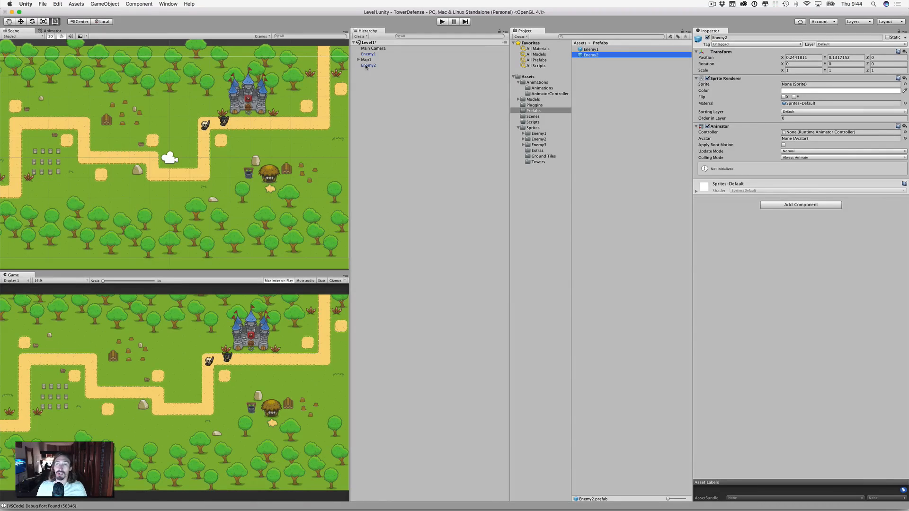
# Assign the Enemy2 override controller to the Enemy2 prefab's Animator, then play-test the level and stop the game.
pyautogui.click(385, 66)
pyautogui.click(592, 56)
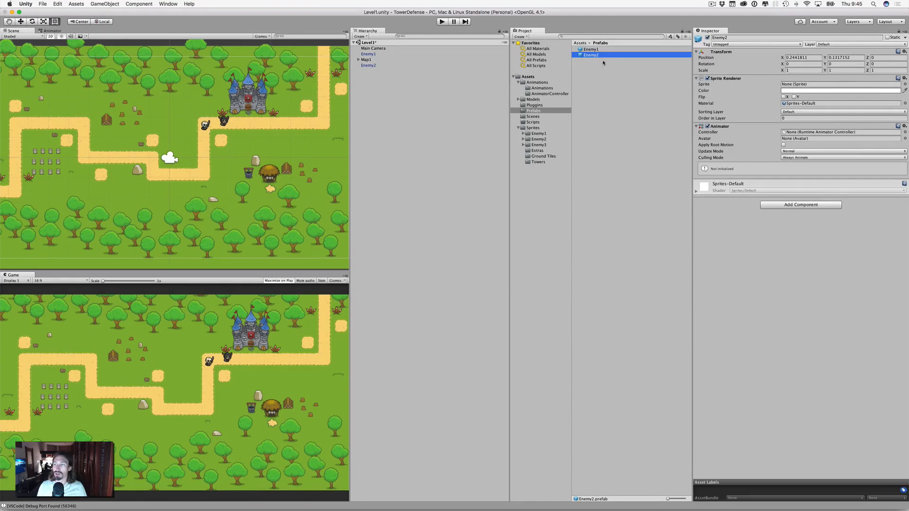
pyautogui.click(802, 133)
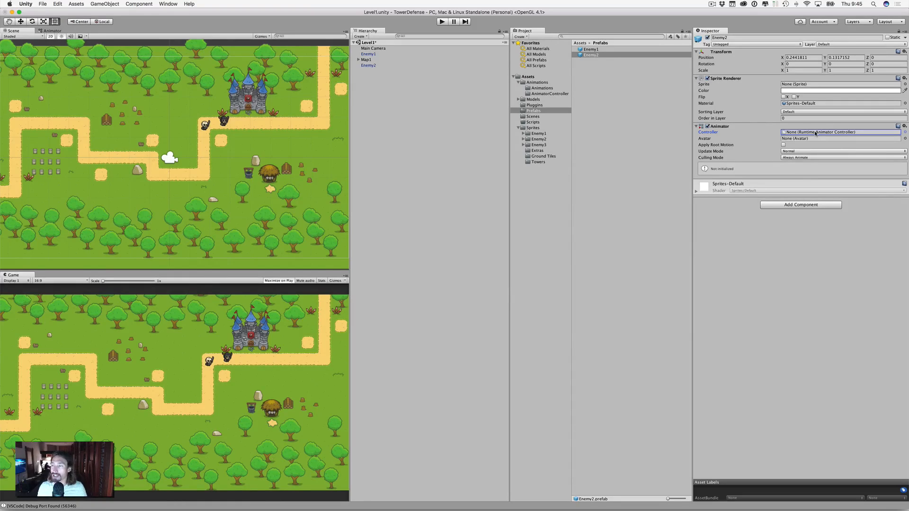
pyautogui.click(904, 133)
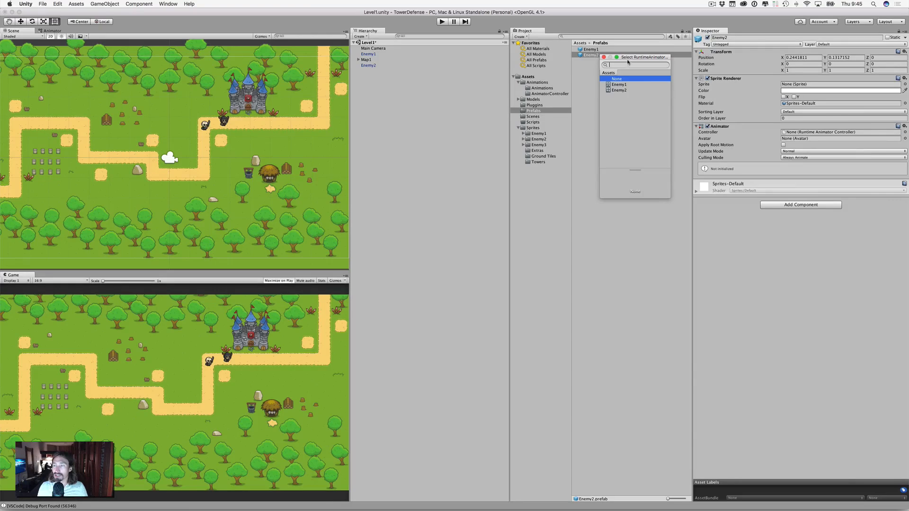
pyautogui.click(618, 91)
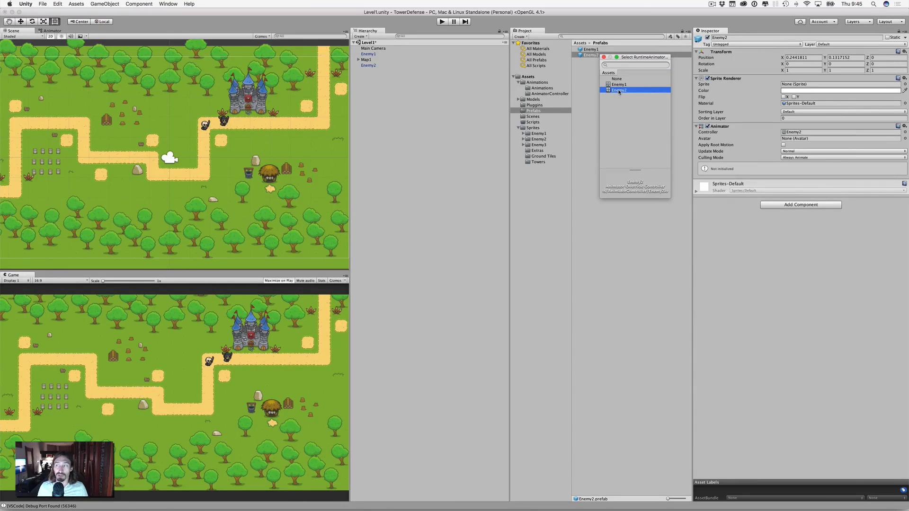
pyautogui.click(603, 57)
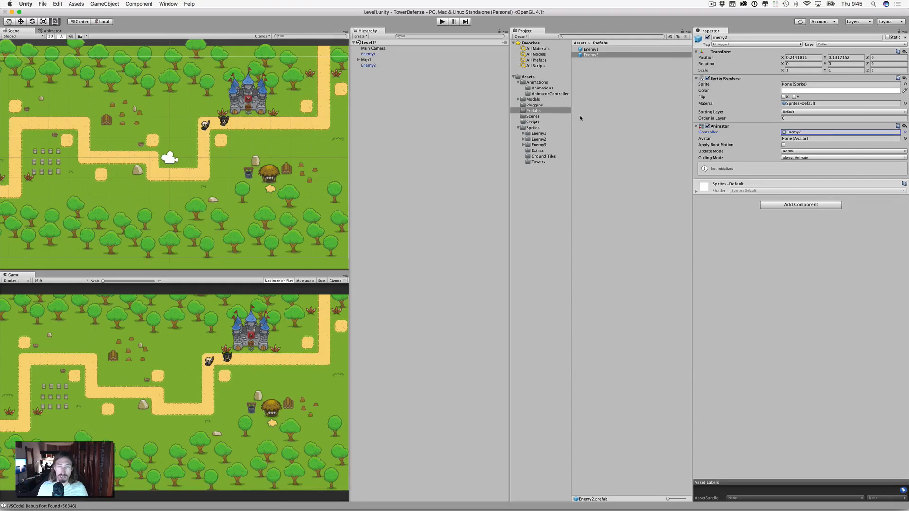
pyautogui.press('super+p')
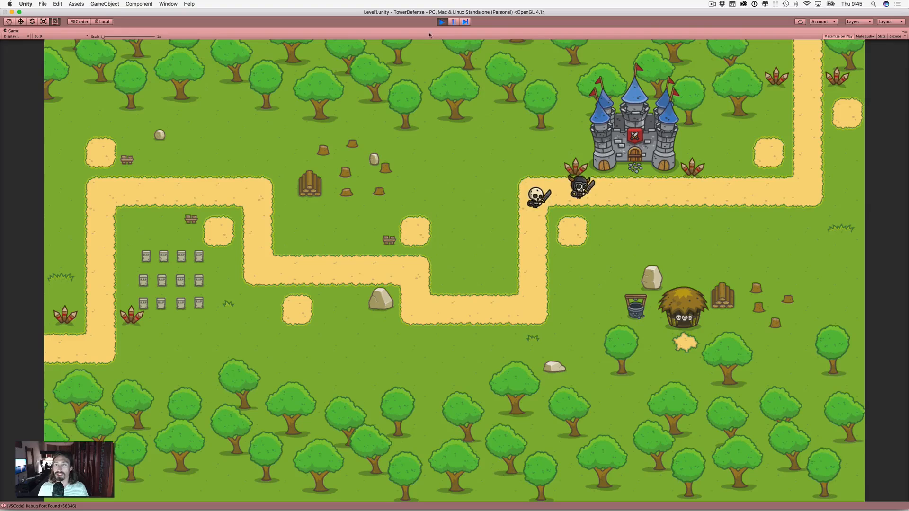
pyautogui.click(444, 21)
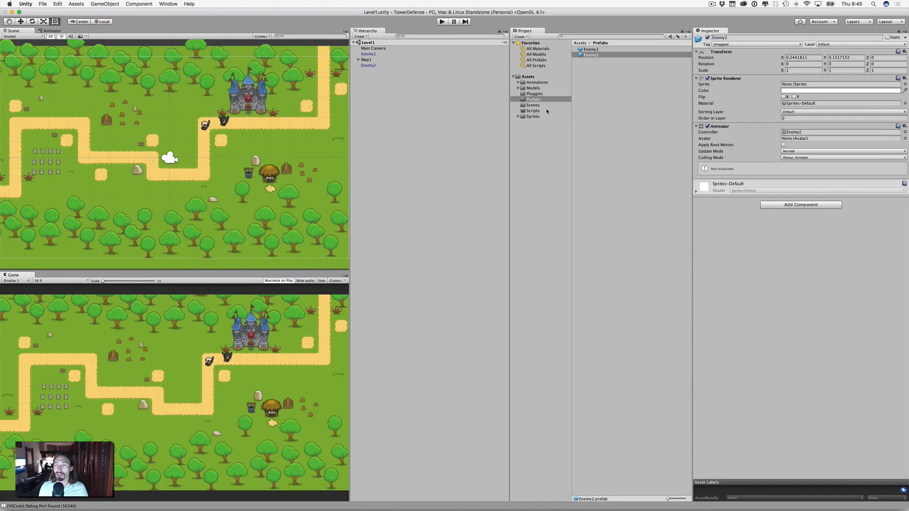
# Expand the Sprites folder, create an empty game object in the scene and name it Enemy3.
pyautogui.click(517, 116)
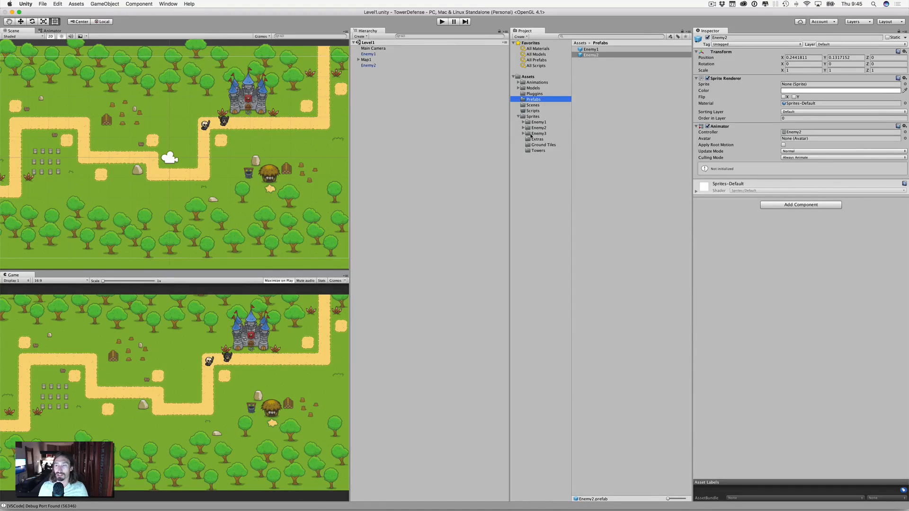
pyautogui.click(360, 36)
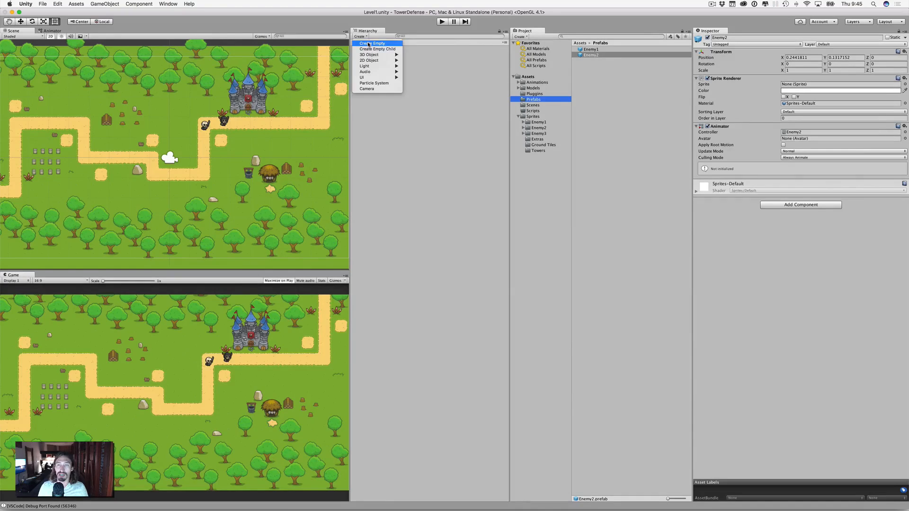
pyautogui.click(374, 42)
pyautogui.click(375, 72)
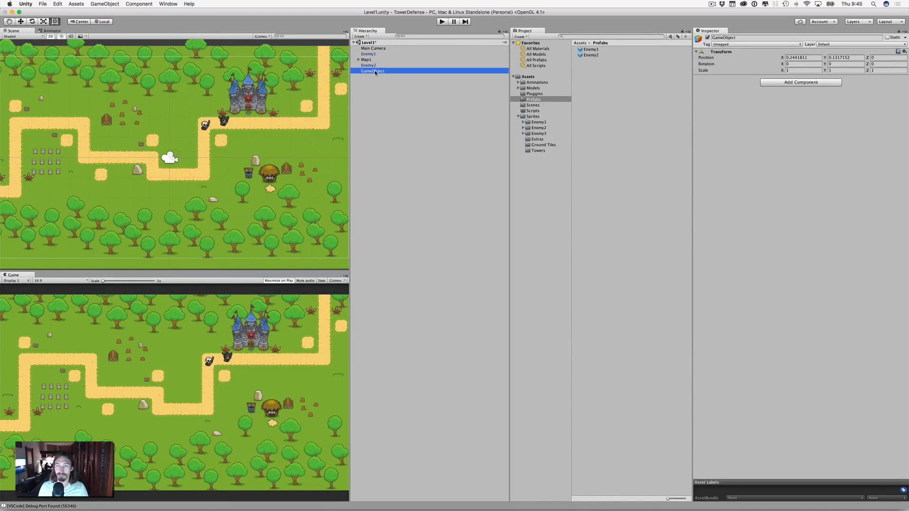
pyautogui.press('Return')
pyautogui.write('Enemy3')
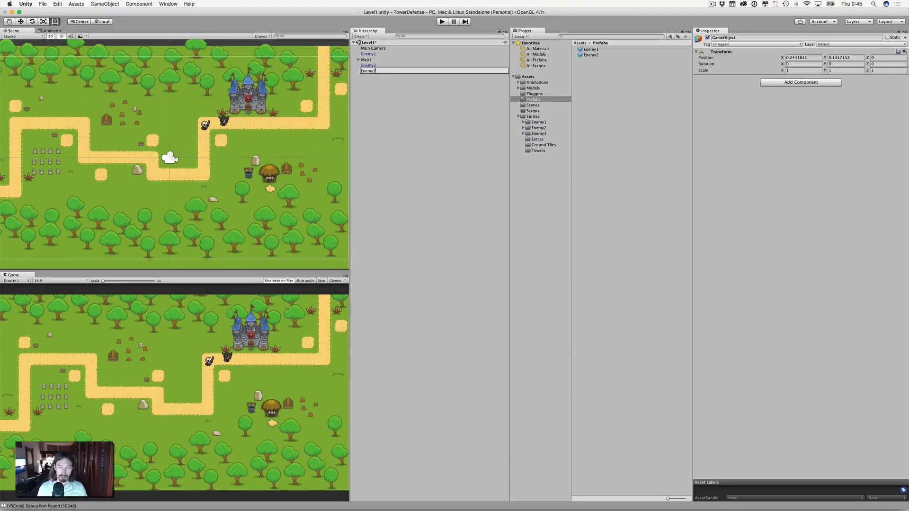
pyautogui.press('Return')
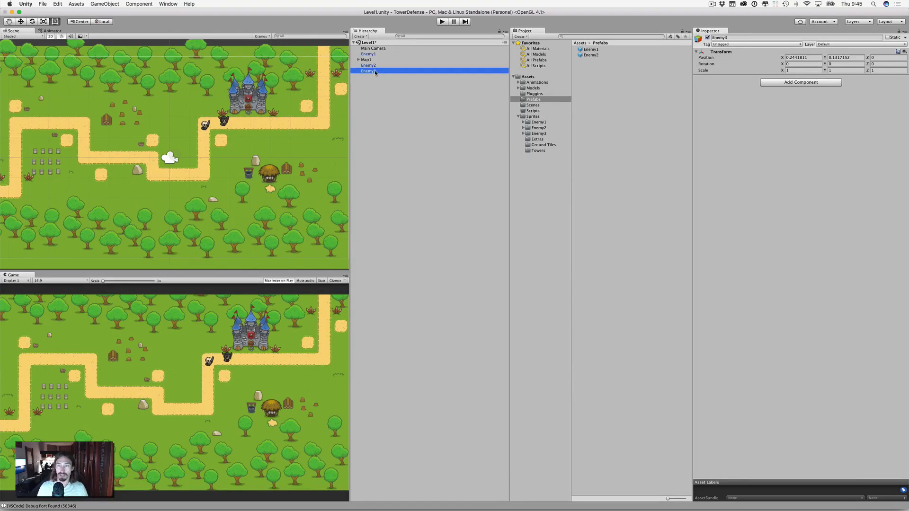
# Open the Walking folder inside Enemy3's sprites in the project assets.
pyautogui.click(524, 134)
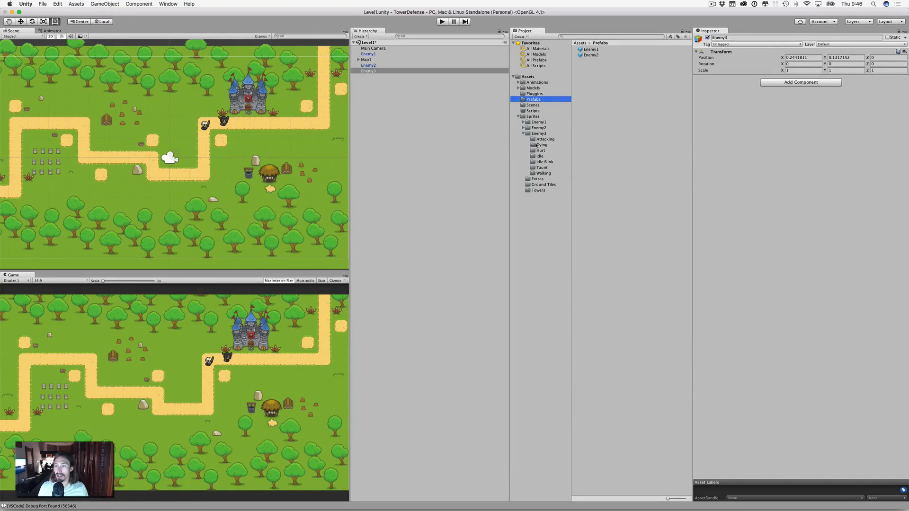
pyautogui.click(539, 173)
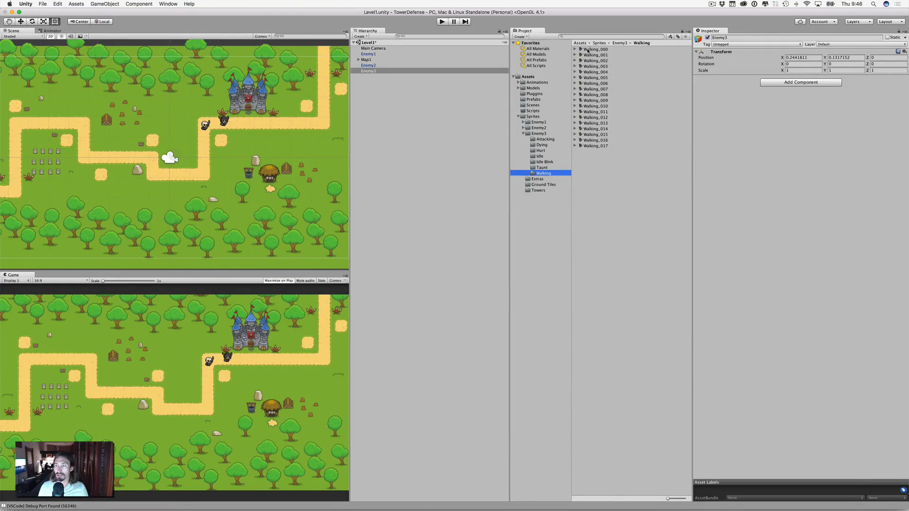
pyautogui.click(588, 50)
pyautogui.keyDown('shift'); pyautogui.click(587, 146); pyautogui.keyUp('shift')
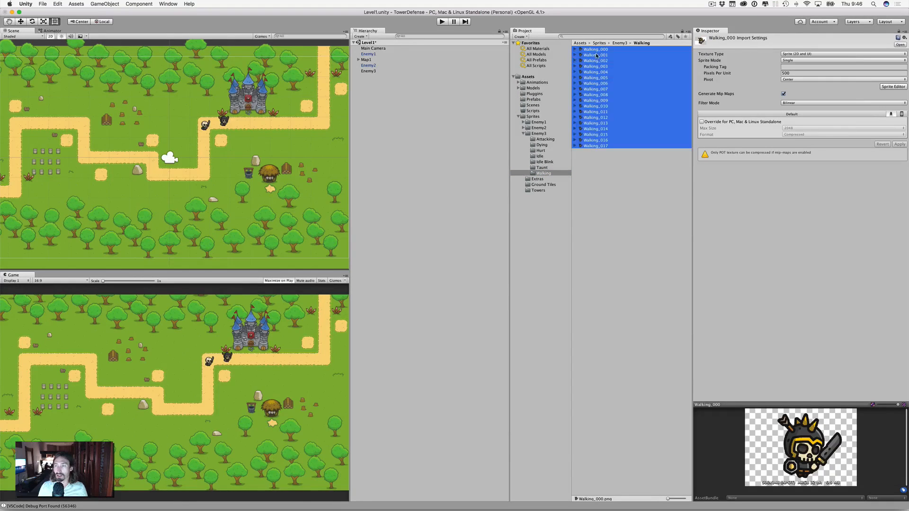
pyautogui.moveTo(596, 51); pyautogui.dragTo(576, 85)
pyautogui.click(363, 72)
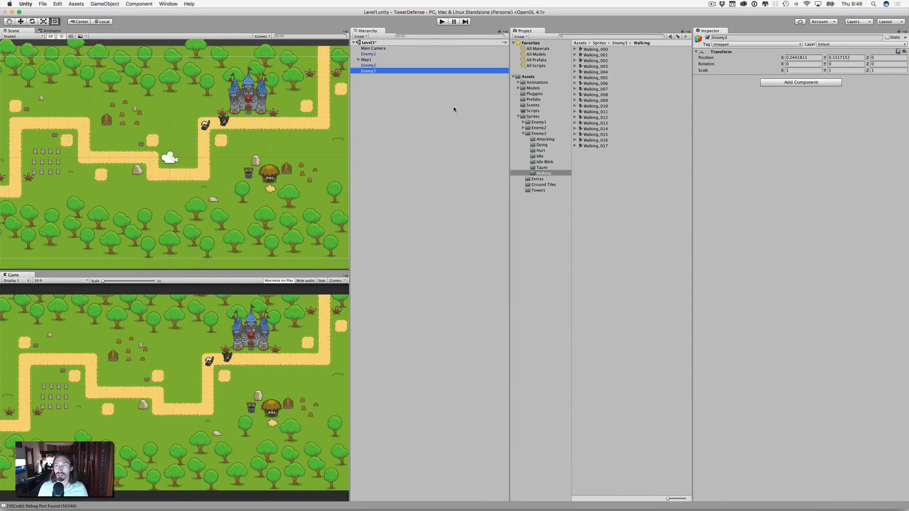
# Create an animation on Enemy3 from frames Walking_000 to Walking_017 and save it as Walking3 in the nested Animations folder.
pyautogui.click(597, 50)
pyautogui.keyDown('shift'); pyautogui.click(597, 146); pyautogui.keyUp('shift')
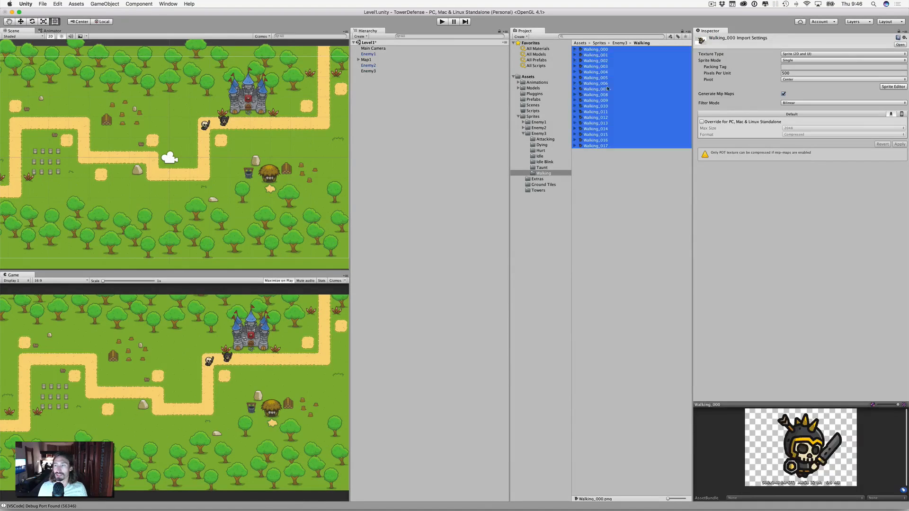
pyautogui.moveTo(596, 146); pyautogui.dragTo(371, 70)
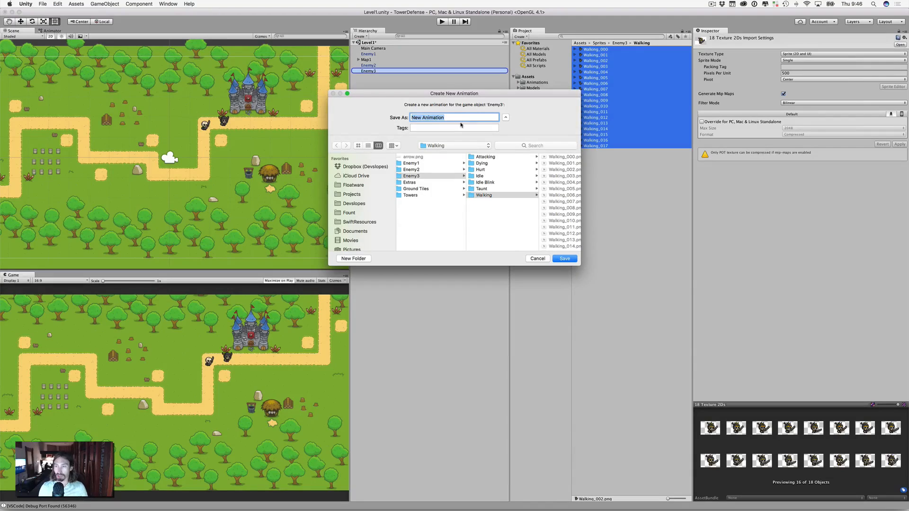
pyautogui.write('Walking3')
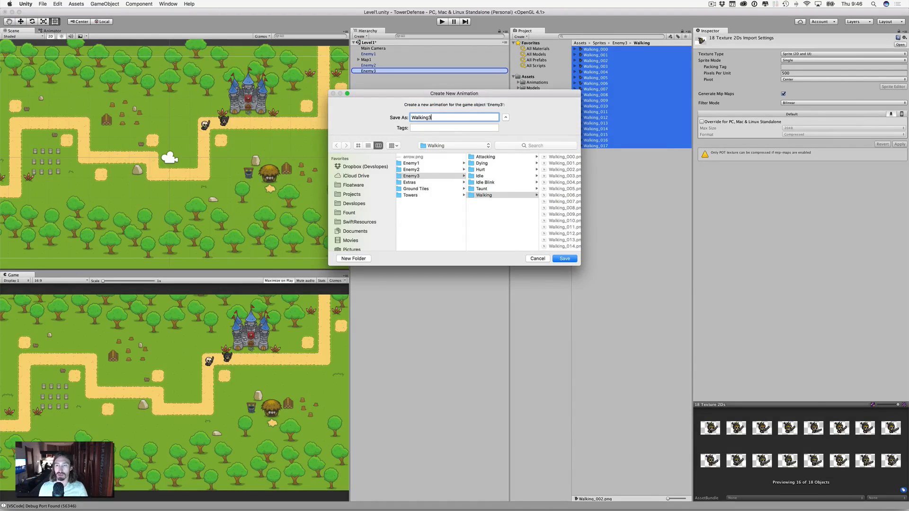
pyautogui.hscroll(-5, 426, 171)
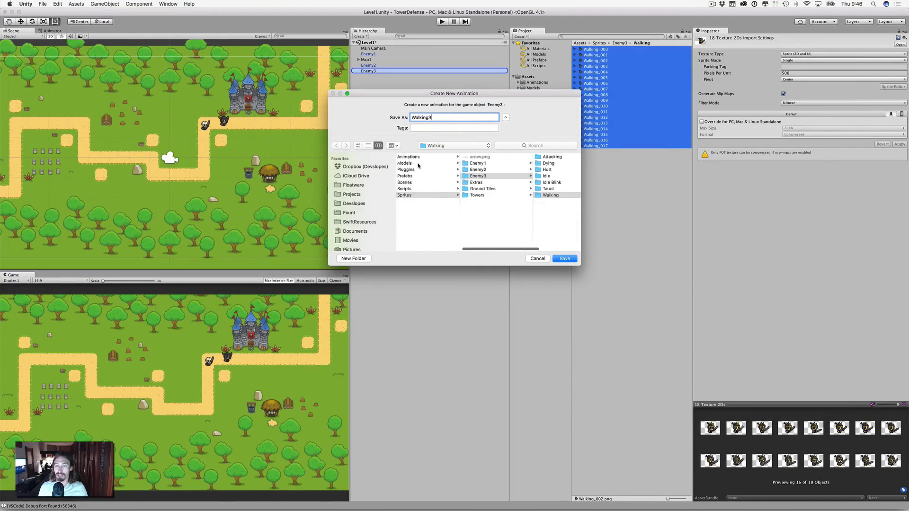
pyautogui.click(458, 157)
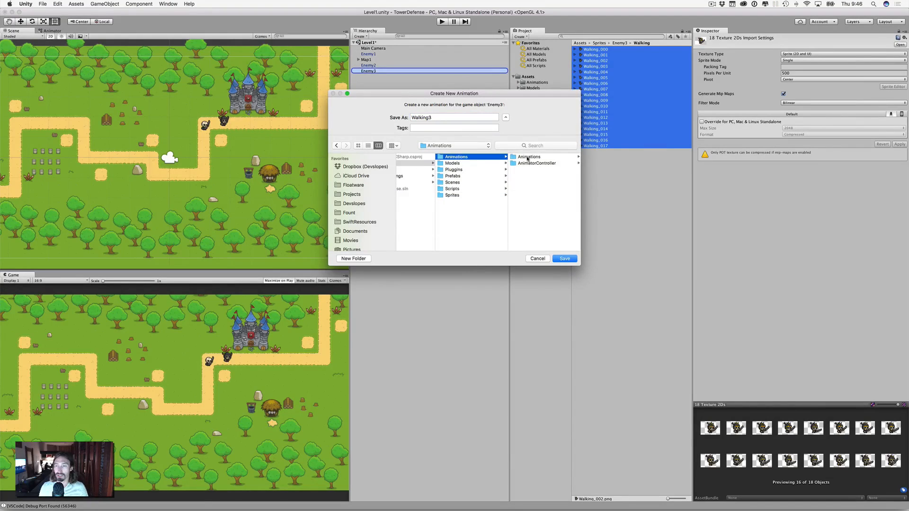
pyautogui.click(565, 259)
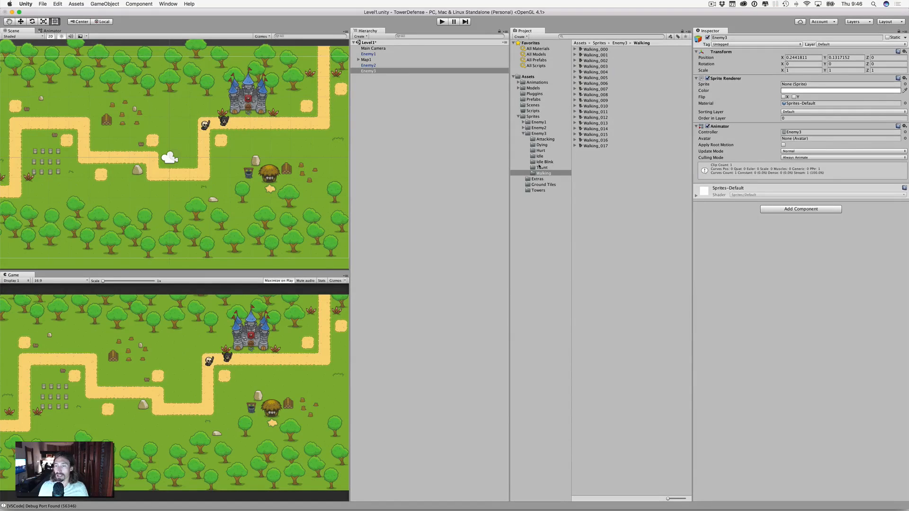
# Create an animation on Enemy3 from its frames Hurt_000 to Hurt_011 and save it as Hurt3 in the Animations folder.
pyautogui.click(540, 150)
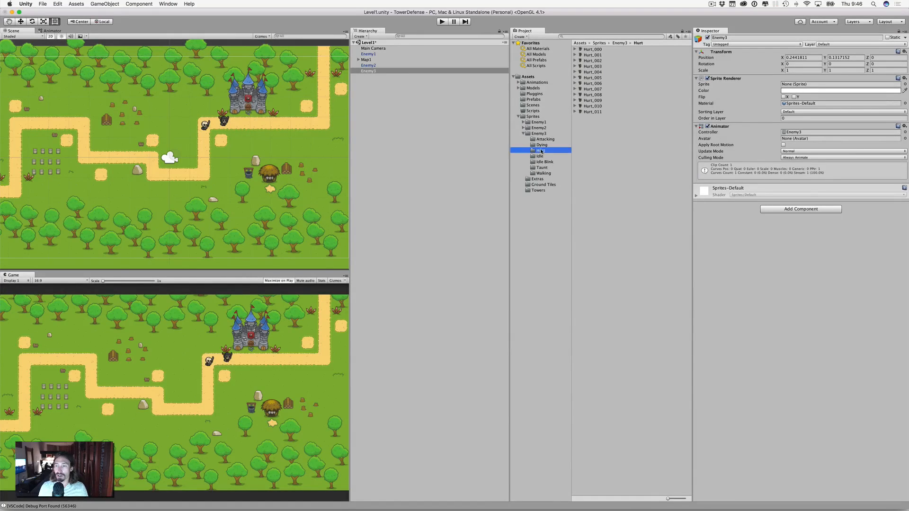
pyautogui.click(597, 50)
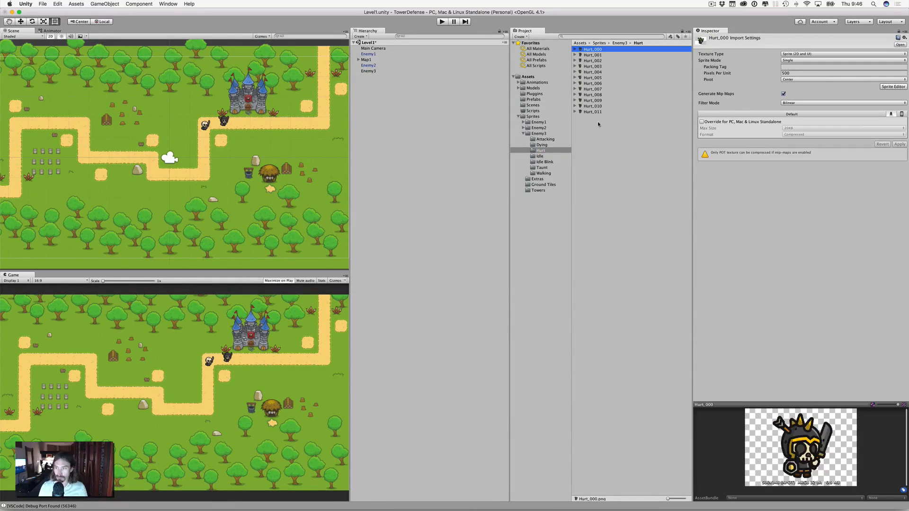
pyautogui.keyDown('shift'); pyautogui.click(595, 112); pyautogui.keyUp('shift')
pyautogui.moveTo(592, 50); pyautogui.dragTo(379, 71)
pyautogui.write('Hurt3')
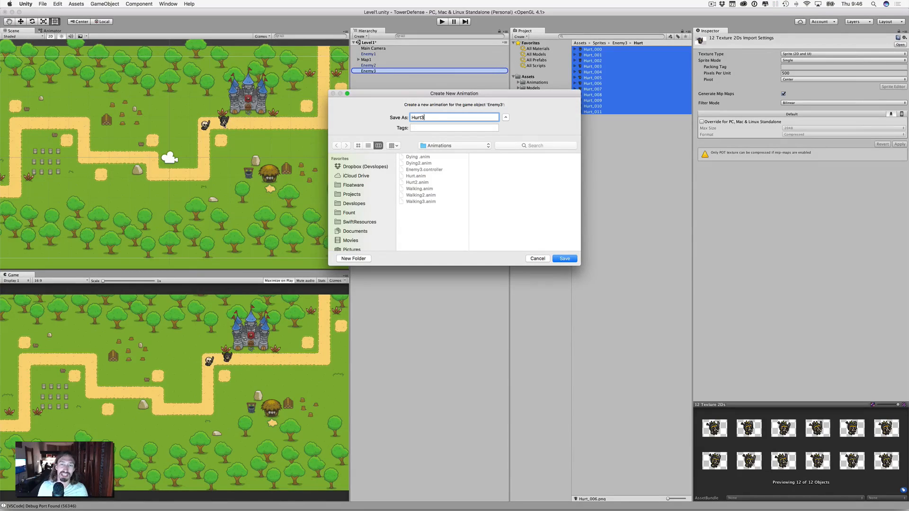
pyautogui.click(565, 258)
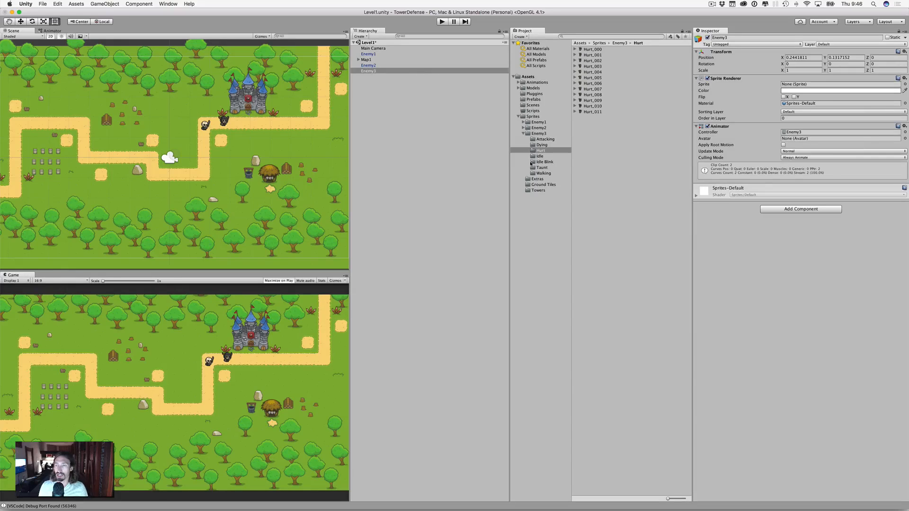
# Create an animation on Enemy3 from its frames Dying_000 to Dying_014 and save it as Dying3 in the Animations folder.
pyautogui.click(541, 145)
pyautogui.click(598, 50)
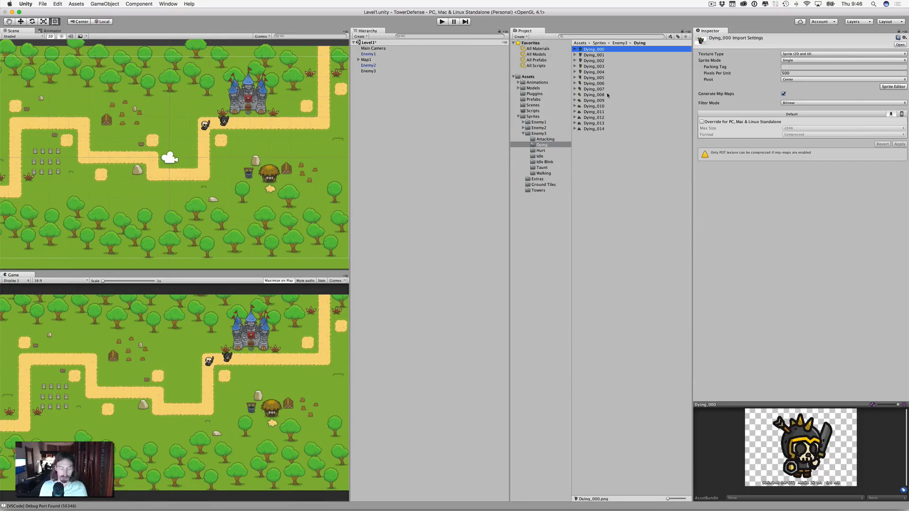
pyautogui.keyDown('shift'); pyautogui.click(595, 129); pyautogui.keyUp('shift')
pyautogui.moveTo(595, 52); pyautogui.dragTo(383, 72)
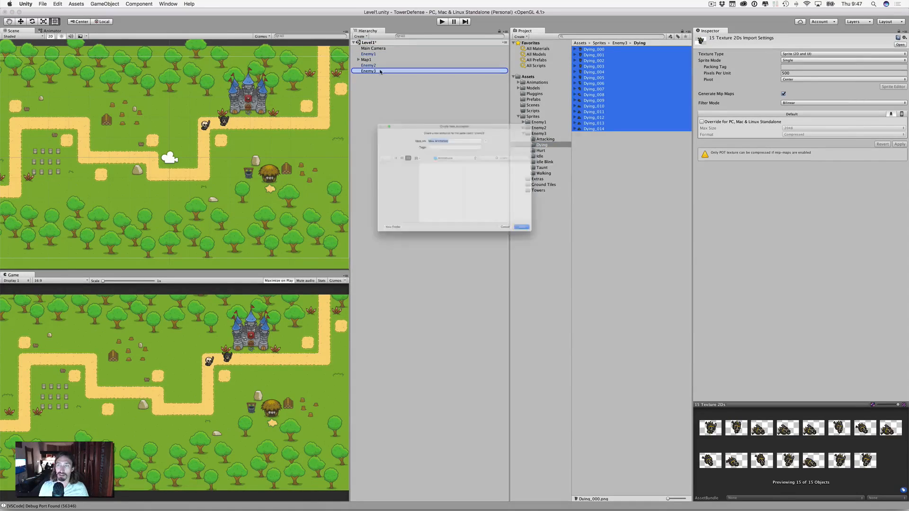
pyautogui.write('Dying3')
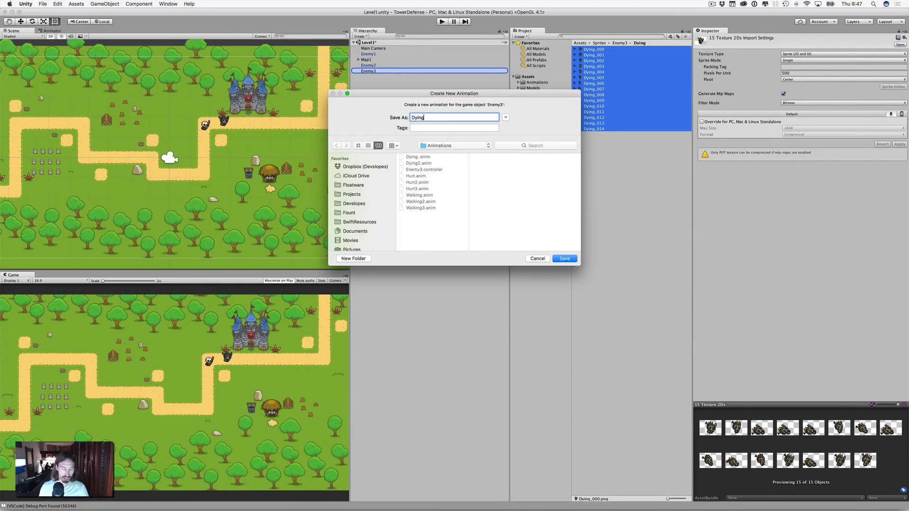
pyautogui.click(565, 259)
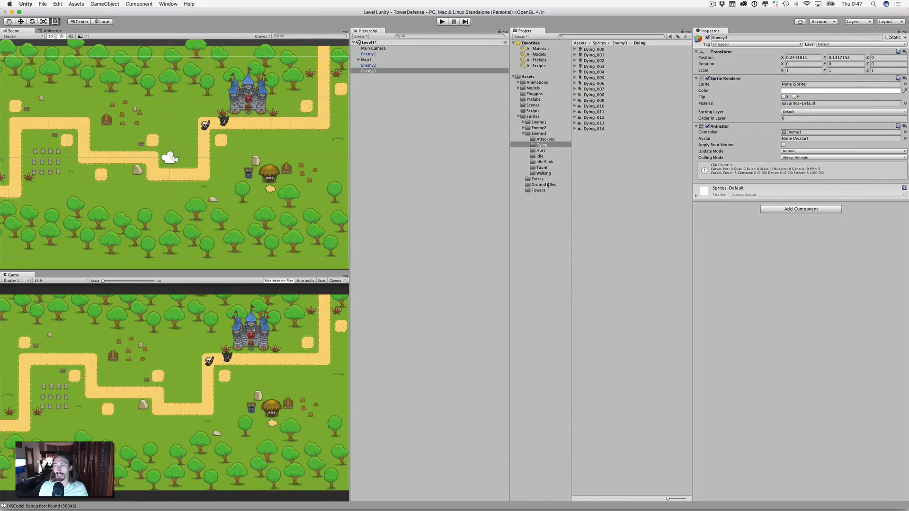
# Assign Enemy3's Idle_000 sprite to the Enemy3 object's Sprite Renderer.
pyautogui.click(540, 157)
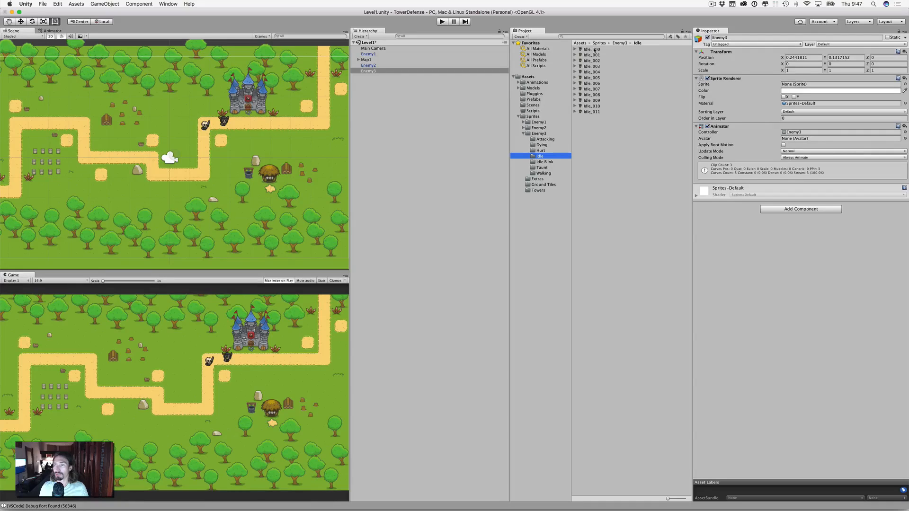
pyautogui.click(372, 72)
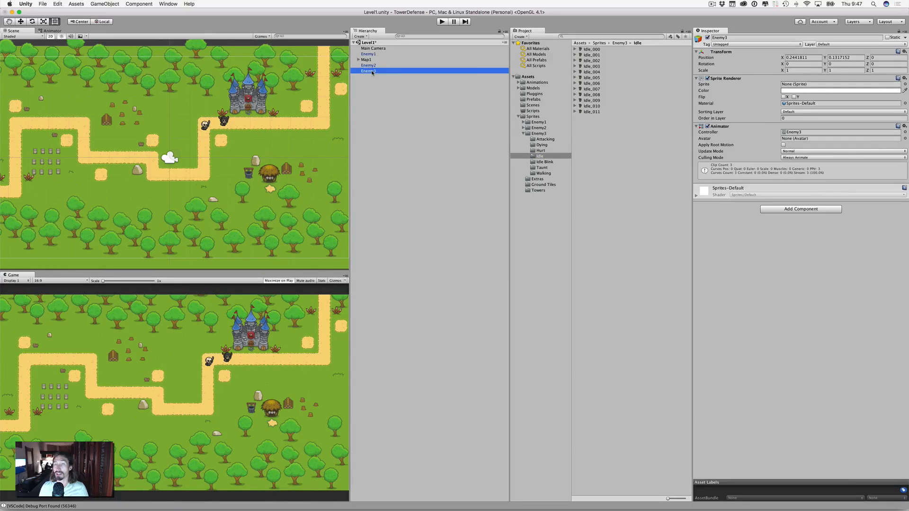
pyautogui.moveTo(591, 49); pyautogui.dragTo(795, 87)
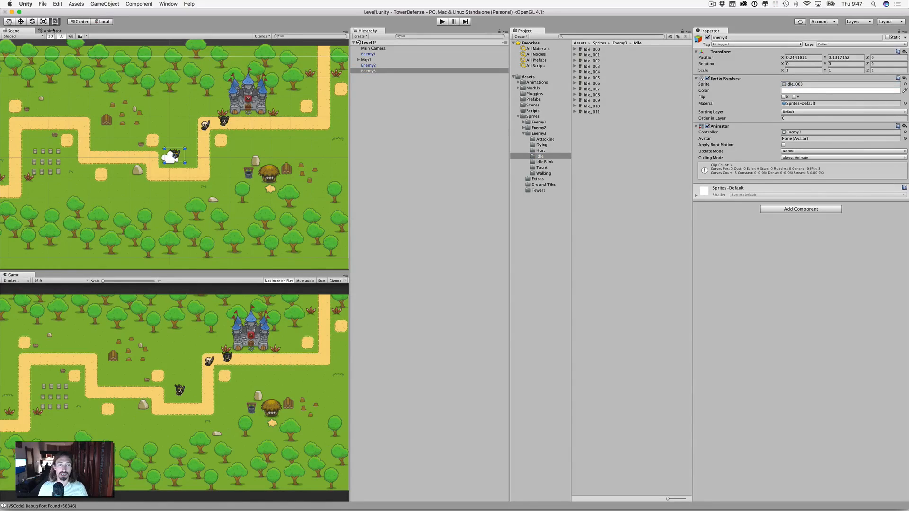
# Move Enemy3 onto the path just below Enemy1, at about X 1.68, Y 0.84.
pyautogui.click(21, 21)
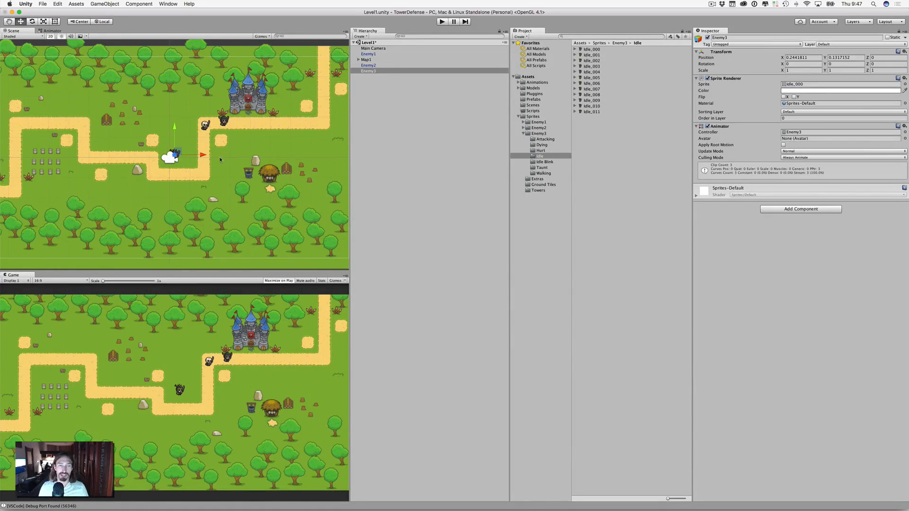
pyautogui.moveTo(203, 156); pyautogui.dragTo(231, 157)
pyautogui.moveTo(203, 128); pyautogui.dragTo(204, 113)
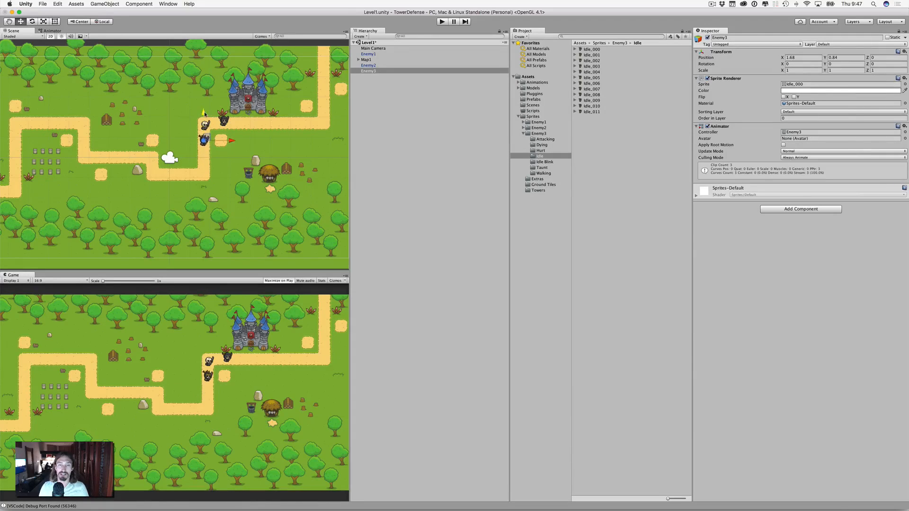
# Delete the auto-generated Enemy3 animator controller from the Animations subfolder that holds the clips.
pyautogui.click(451, 136)
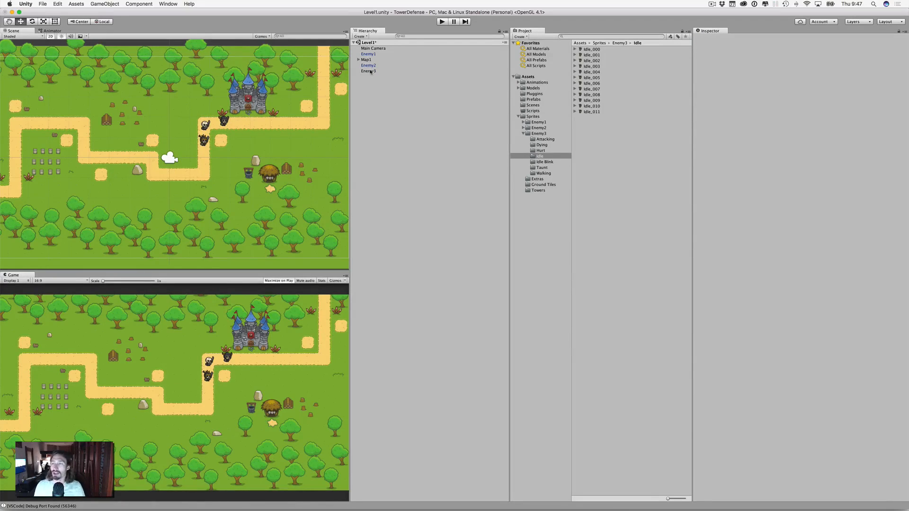
pyautogui.click(519, 83)
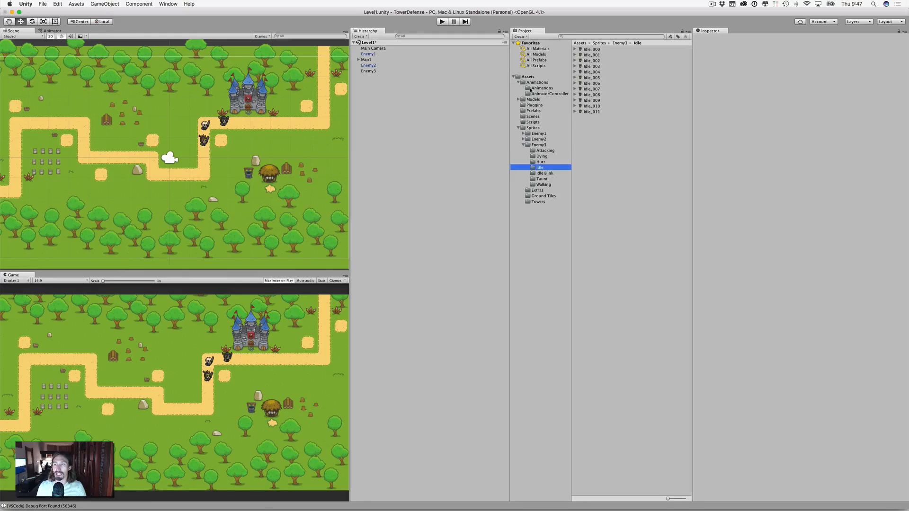
pyautogui.click(539, 88)
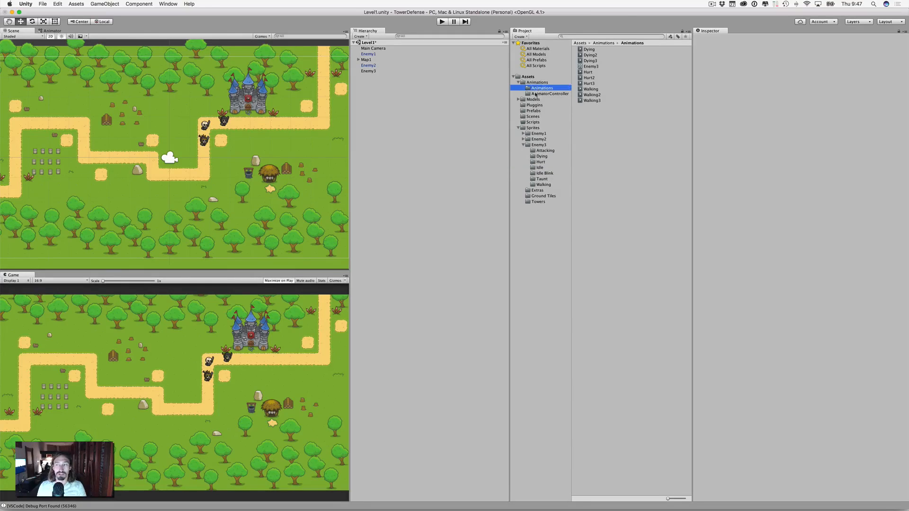
pyautogui.click(590, 67)
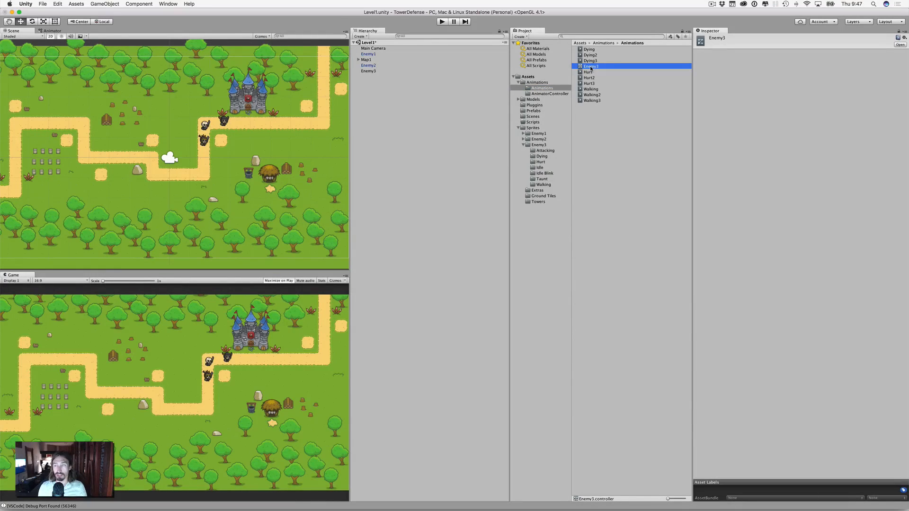
pyautogui.press('super+BackSpace')
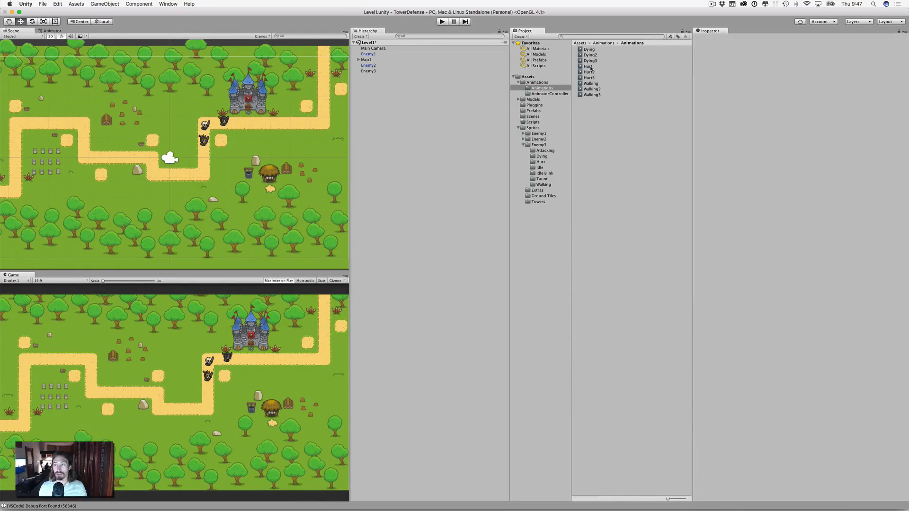
# Create an Animator Override Controller named Enemy3 in the AnimatorController folder.
pyautogui.click(539, 94)
pyautogui.rightClick(591, 73)
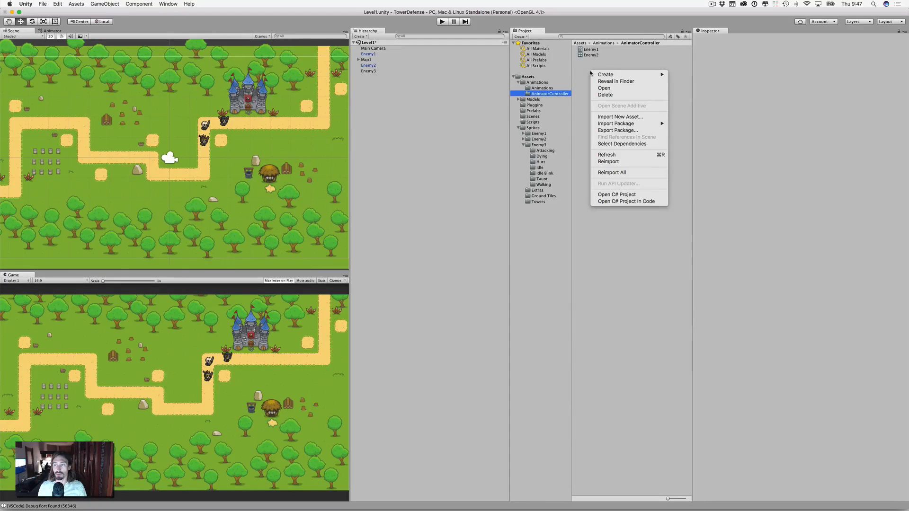
pyautogui.moveTo(609, 76)
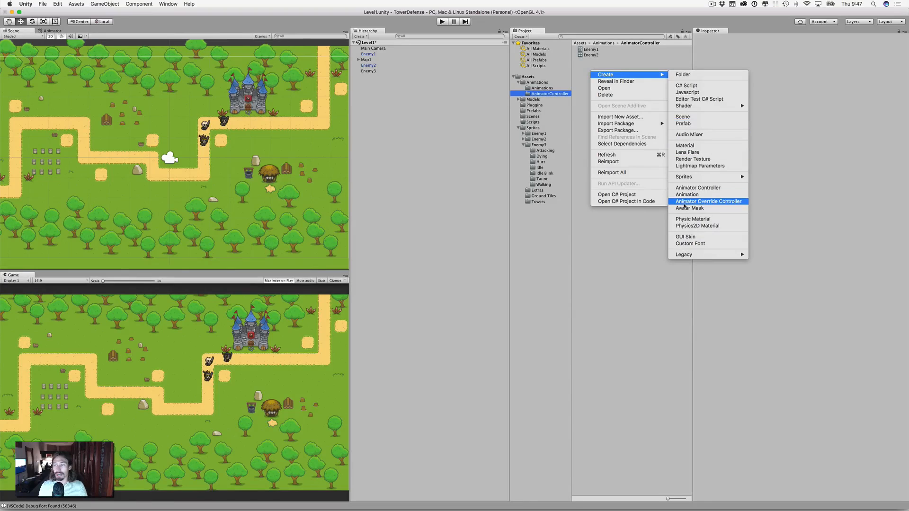
pyautogui.click(686, 201)
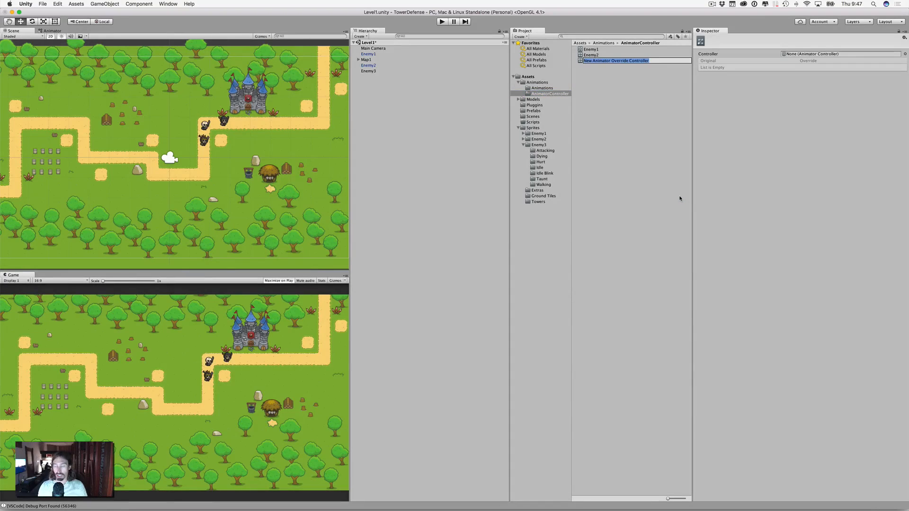
pyautogui.write('Enemy3')
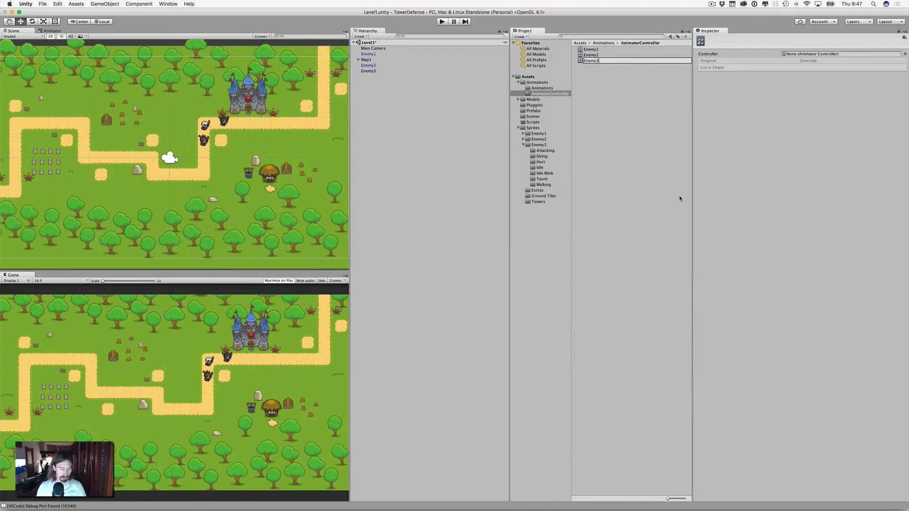
pyautogui.press('Return')
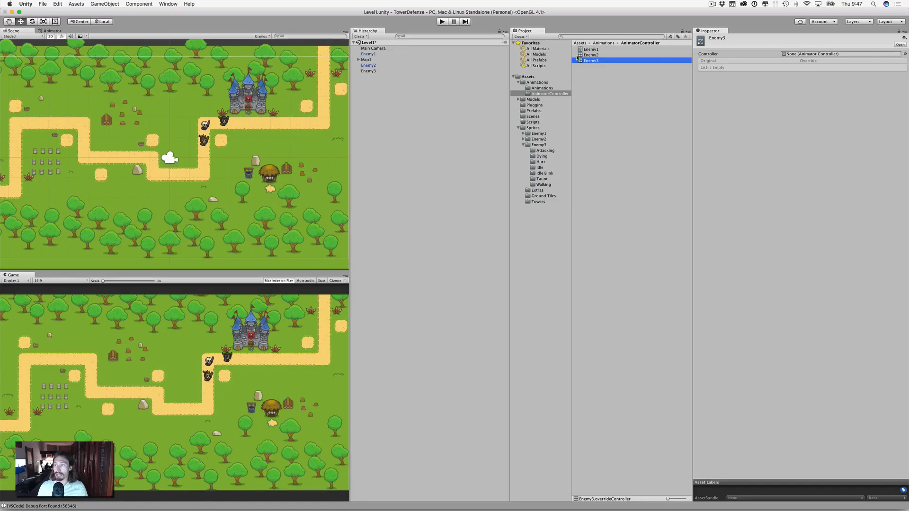
# Base the Enemy3 override controller on the Enemy1 controller and override its clips with Walking3, Hurt3 and Dying3.
pyautogui.moveTo(591, 51); pyautogui.dragTo(793, 54)
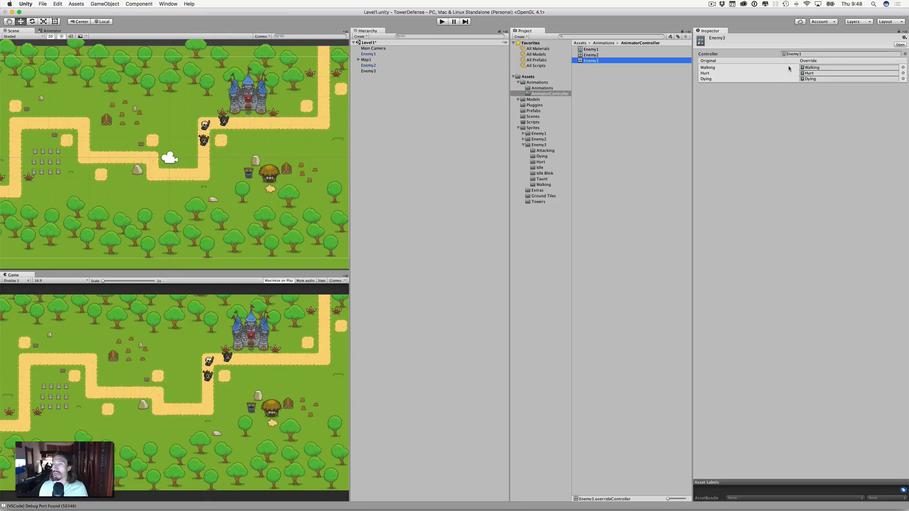
pyautogui.click(903, 68)
pyautogui.click(624, 130)
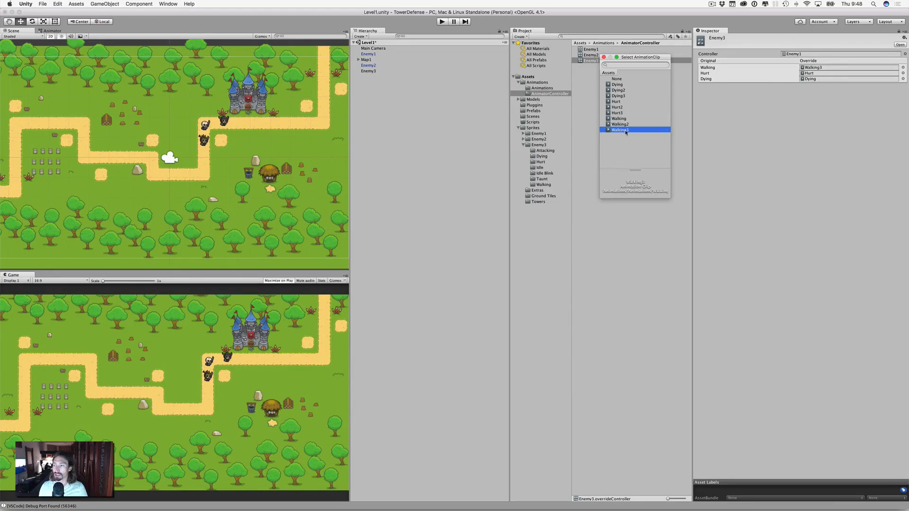
pyautogui.click(902, 74)
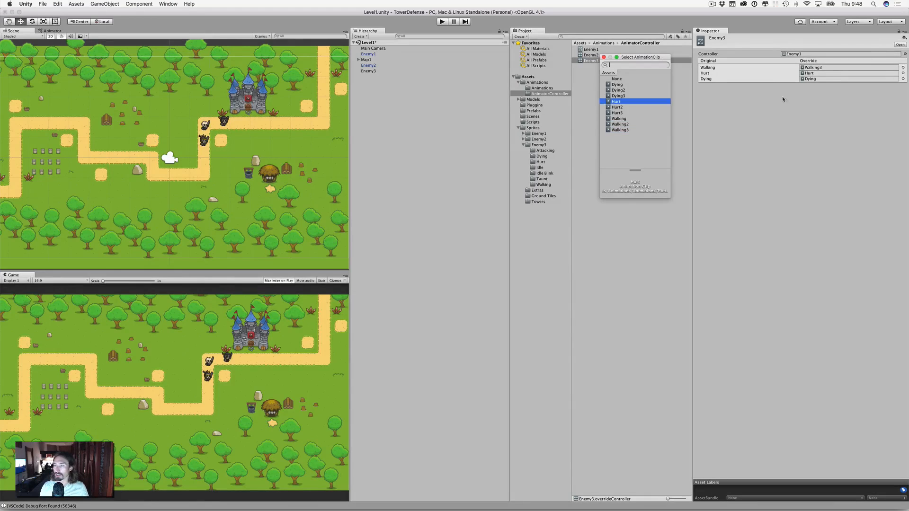
pyautogui.click(614, 113)
pyautogui.click(903, 79)
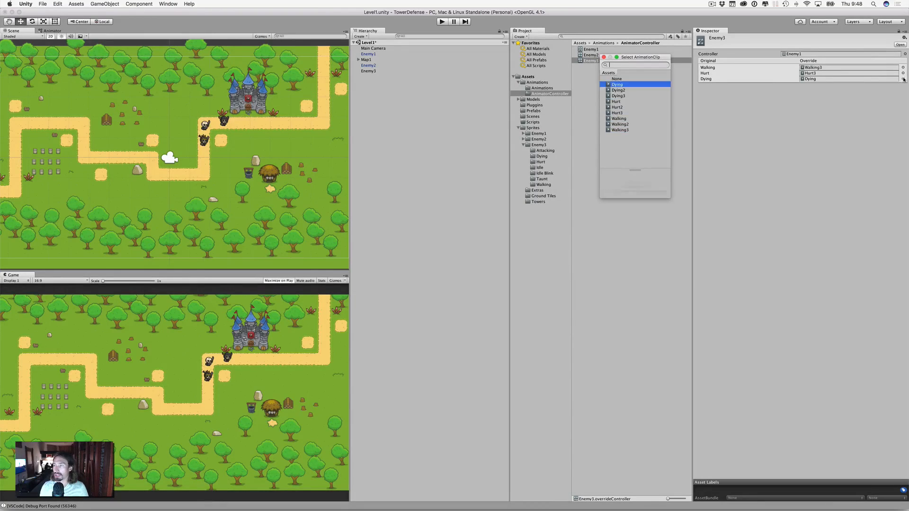
pyautogui.click(614, 96)
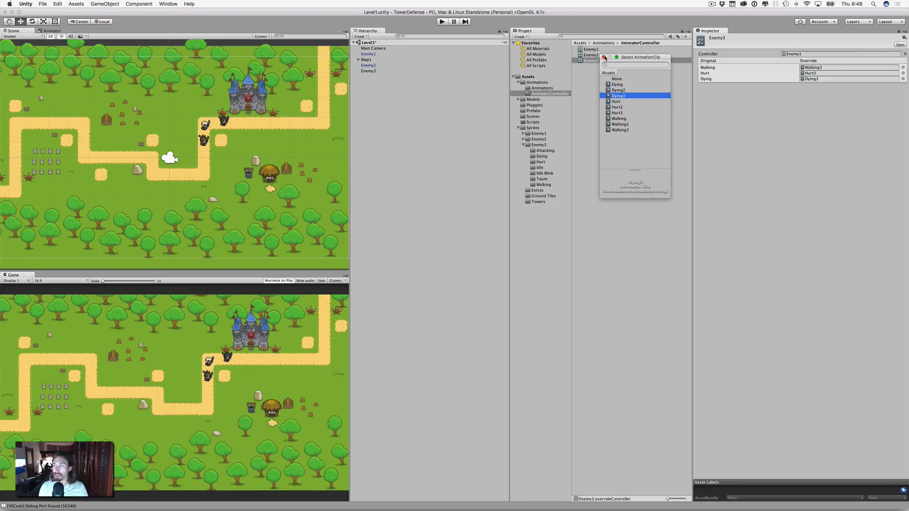
pyautogui.click(604, 57)
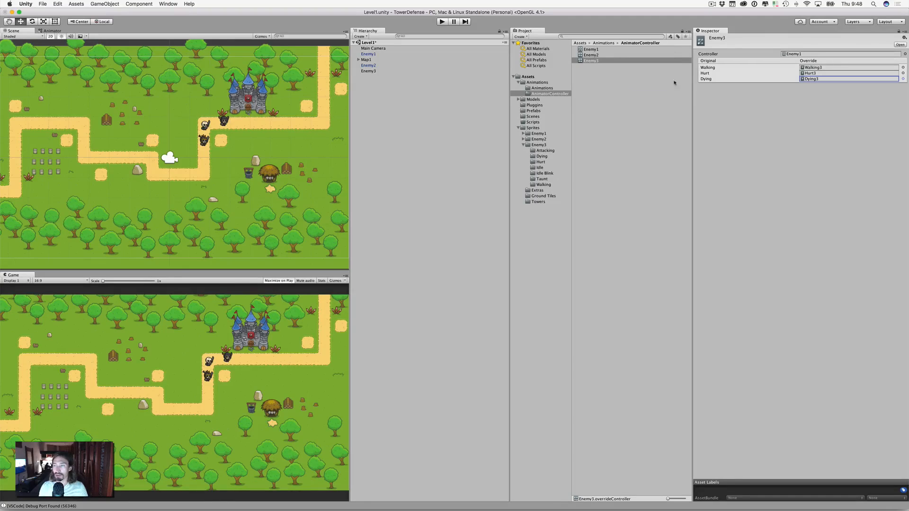
# Assign the Enemy3 override controller to the Enemy3 object's Animator and save the scene.
pyautogui.click(368, 71)
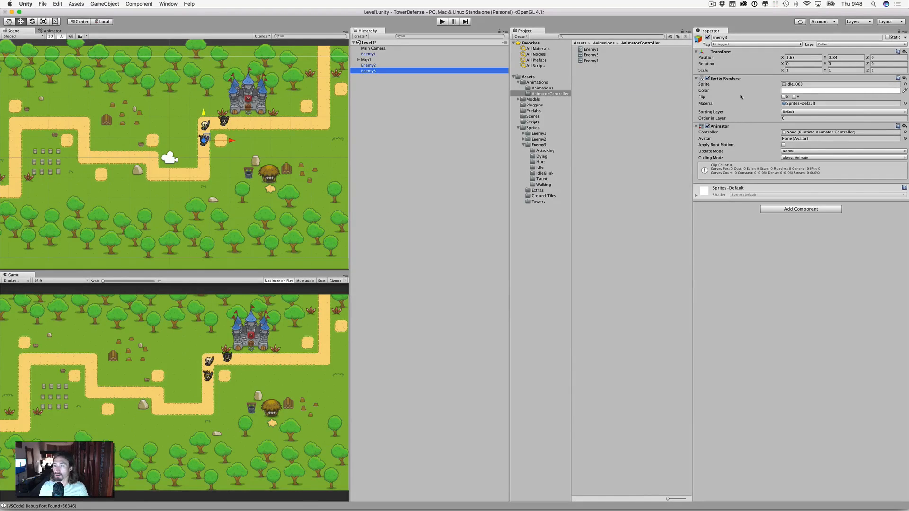
pyautogui.click(905, 133)
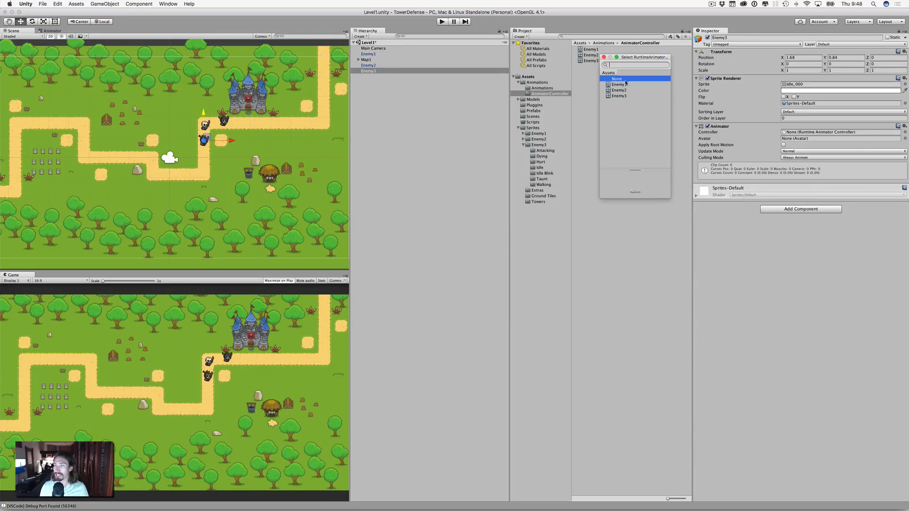
pyautogui.press('Down')
pyautogui.press('Down')
pyautogui.press('Down')
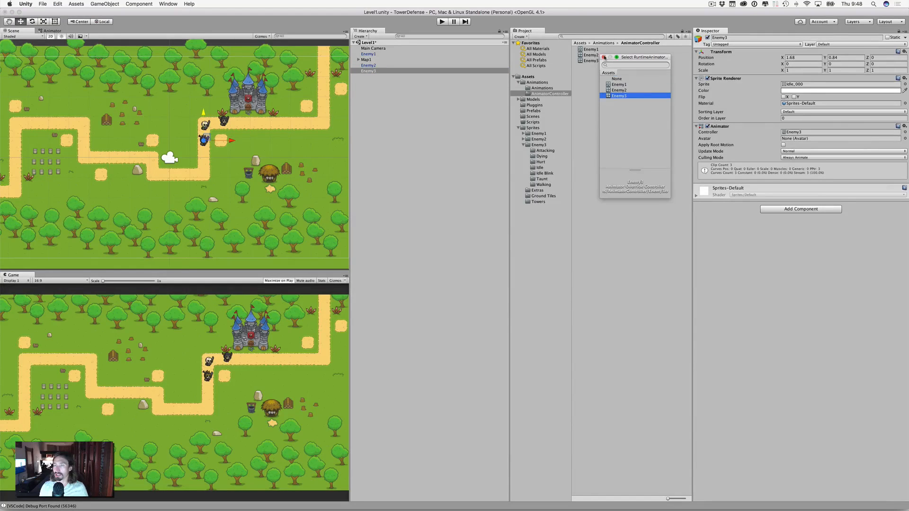
pyautogui.press('Return')
pyautogui.press('super+s')
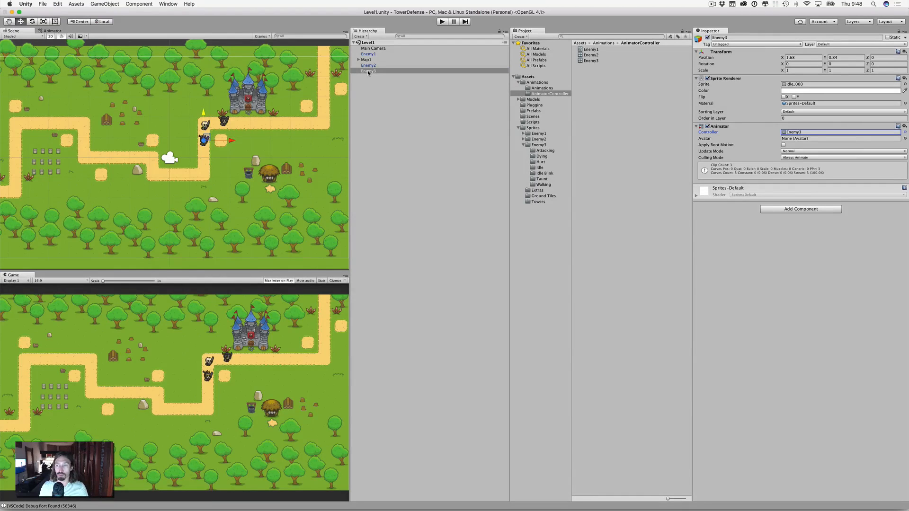
# Make Enemy3 a prefab in the Prefabs folder and place a second instance on the path beside Enemy2, at about X 3.56, Y 1.79.
pyautogui.moveTo(369, 72); pyautogui.dragTo(525, 110)
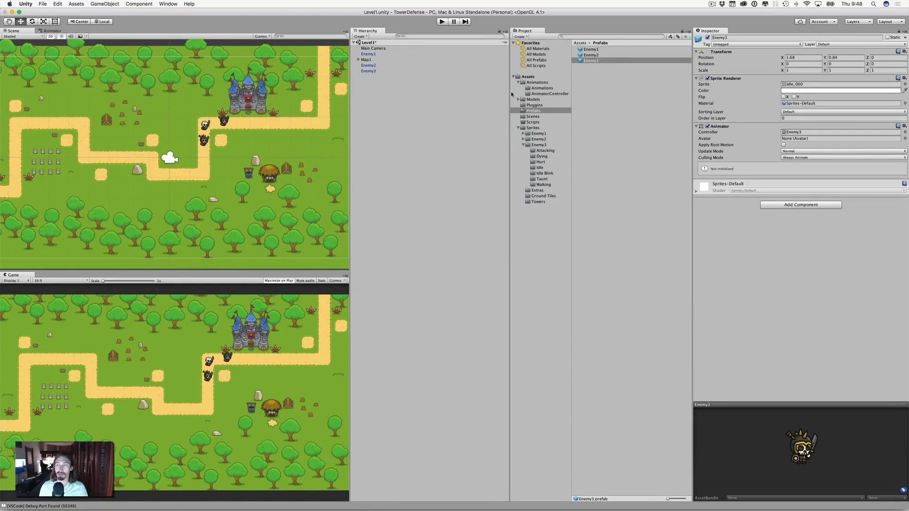
pyautogui.moveTo(590, 60); pyautogui.dragTo(242, 122)
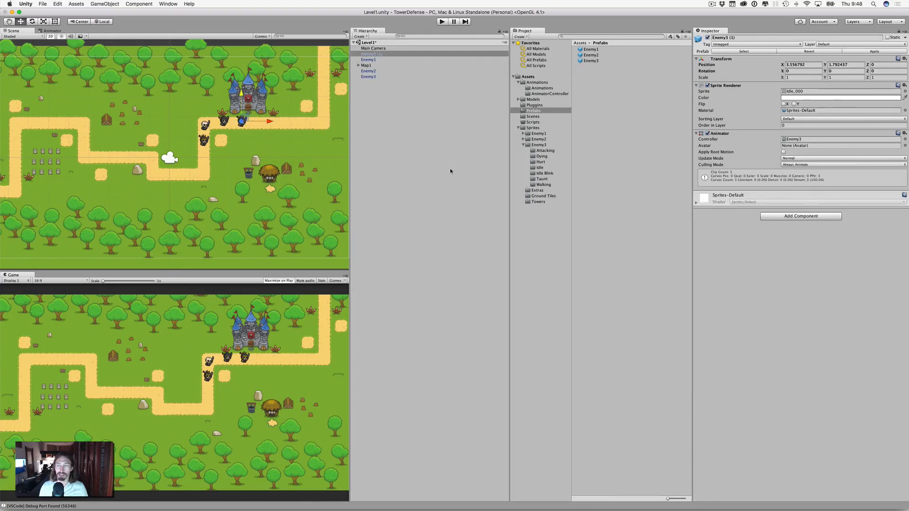
pyautogui.click(590, 61)
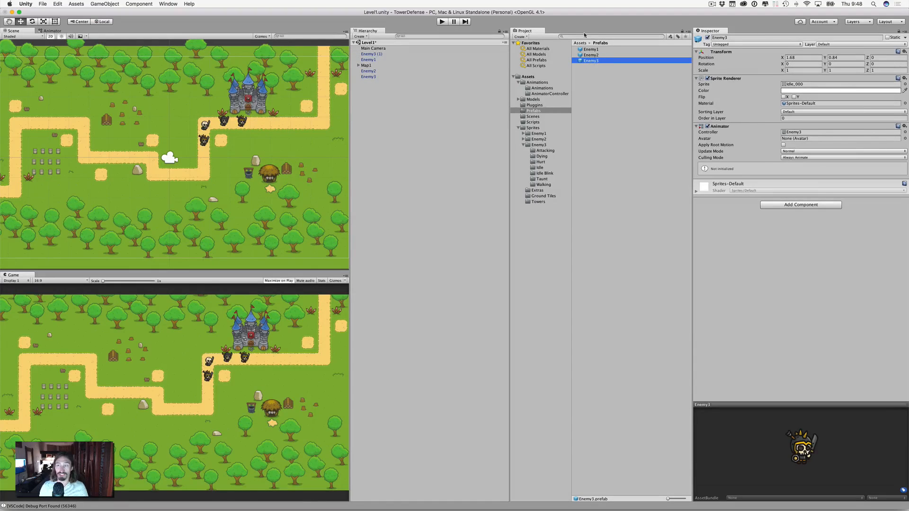
pyautogui.click(369, 76)
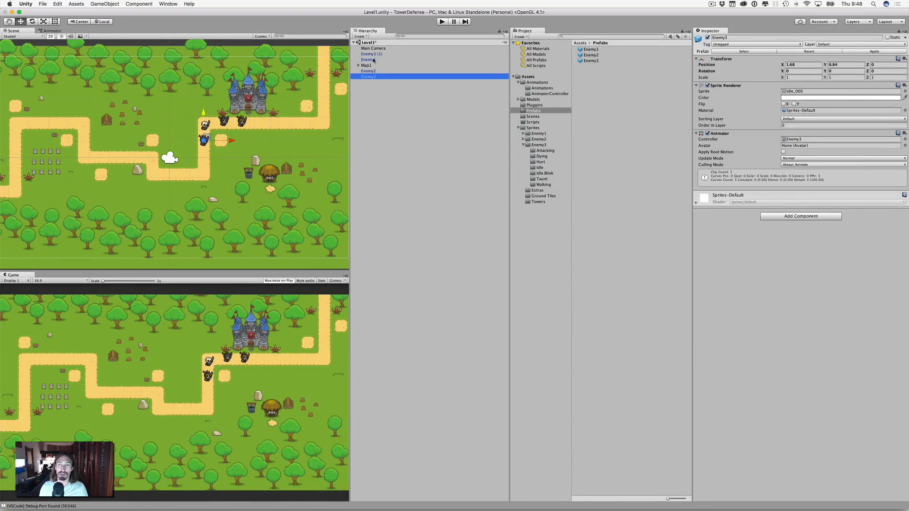
pyautogui.click(371, 54)
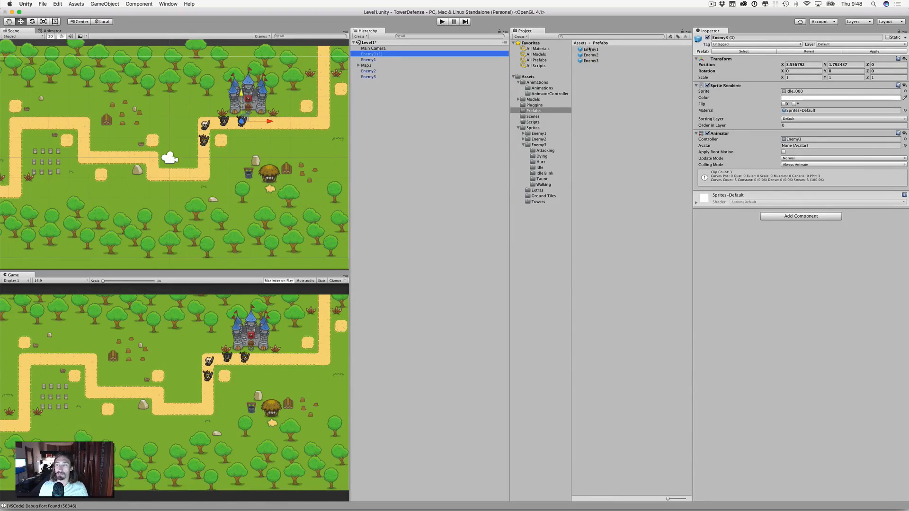
# Set the Enemy3 prefab asset's scale to 2 on X, Y and Z.
pyautogui.click(591, 61)
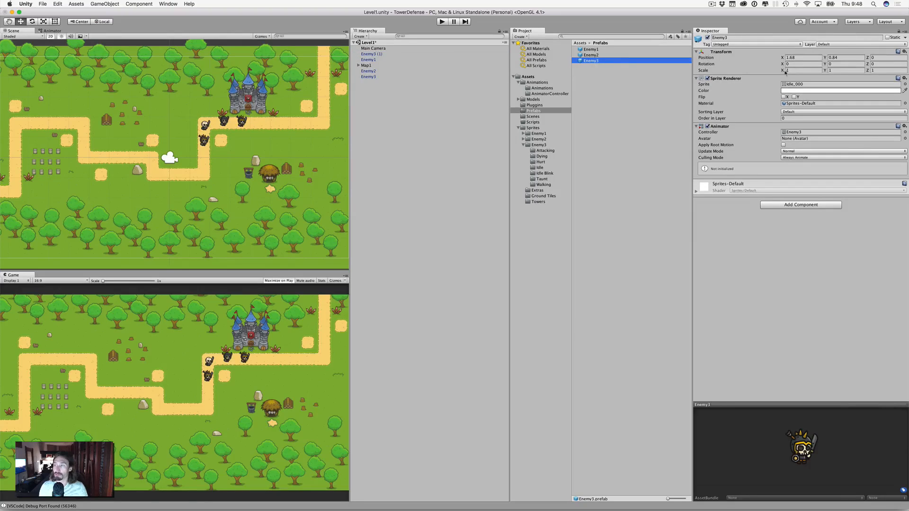
pyautogui.click(804, 70)
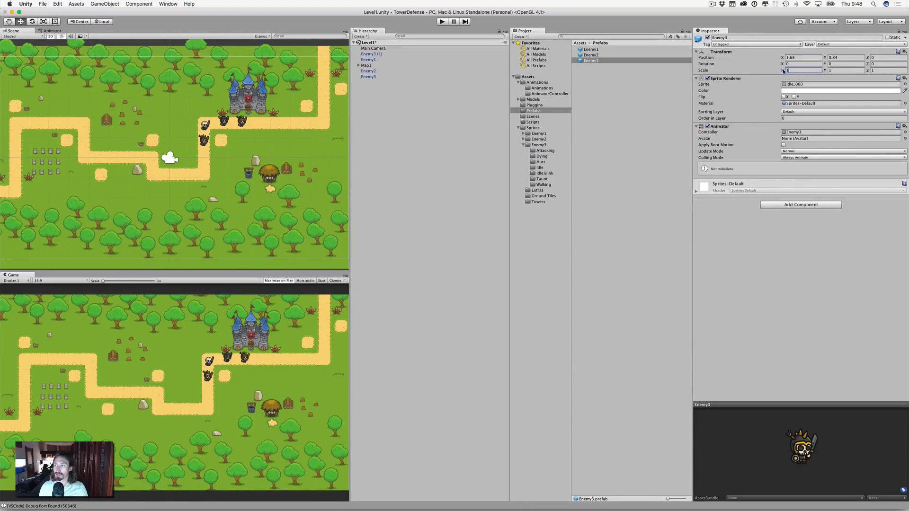
pyautogui.write('2')
pyautogui.press('Tab')
pyautogui.write('2')
pyautogui.press('Tab')
pyautogui.press('Return')
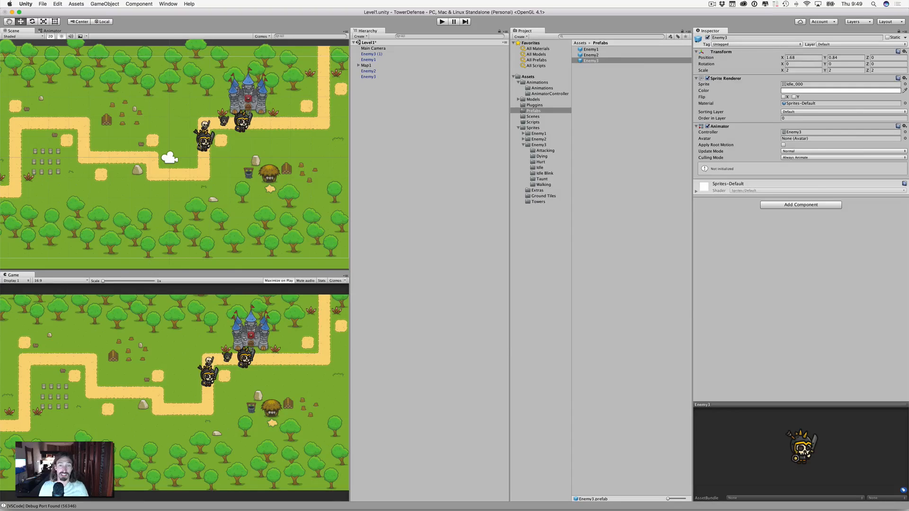
# Set the Enemy3 prefab asset's scale back to 1 on X, Y and Z.
pyautogui.click(803, 68)
pyautogui.write('1')
pyautogui.press('Tab')
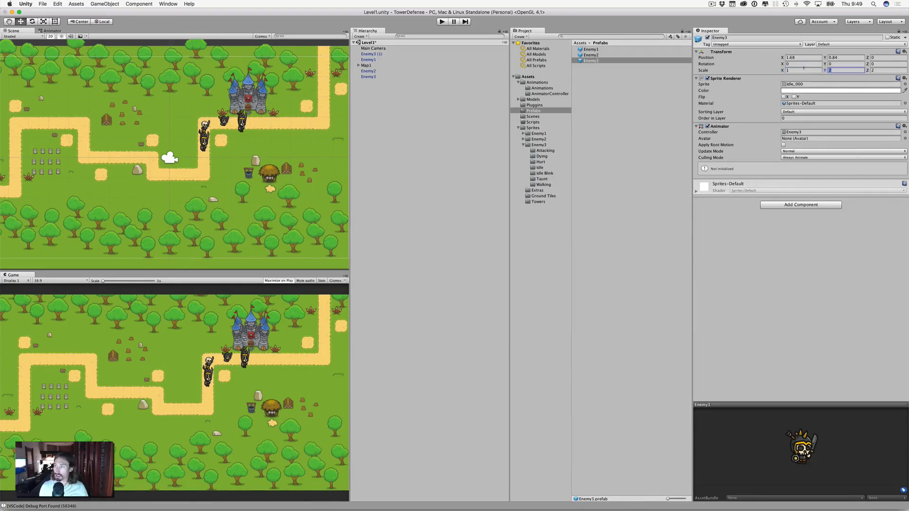
pyautogui.write('1')
pyautogui.press('Tab')
pyautogui.write('1')
pyautogui.press('Return')
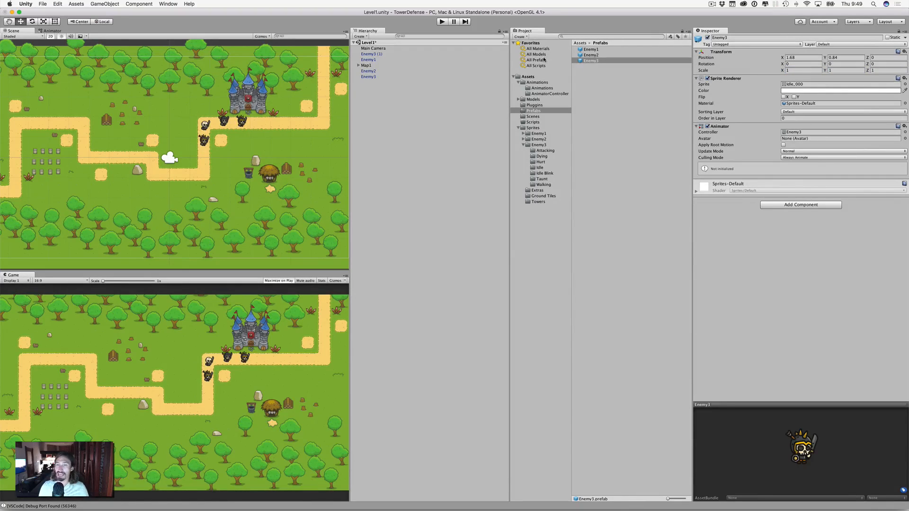
# Scale the original Enemy3 instance in the scene to 2 on all axes and apply the change to its prefab.
pyautogui.click(365, 77)
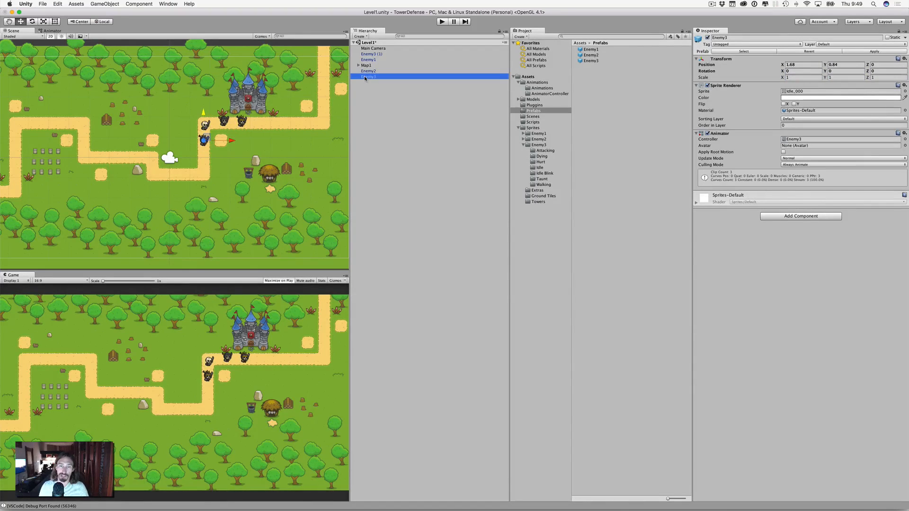
pyautogui.click(800, 77)
pyautogui.write('2')
pyautogui.press('Tab')
pyautogui.write('2')
pyautogui.press('Tab')
pyautogui.press('Return')
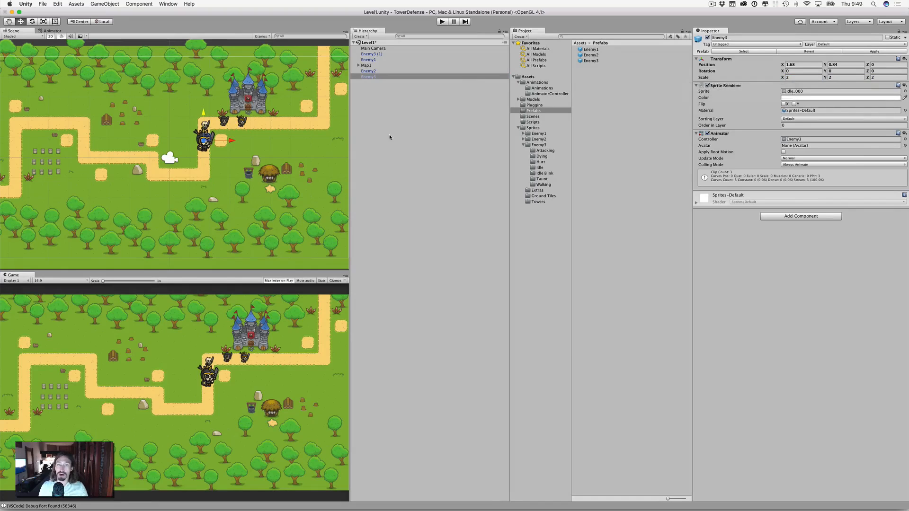
pyautogui.click(871, 51)
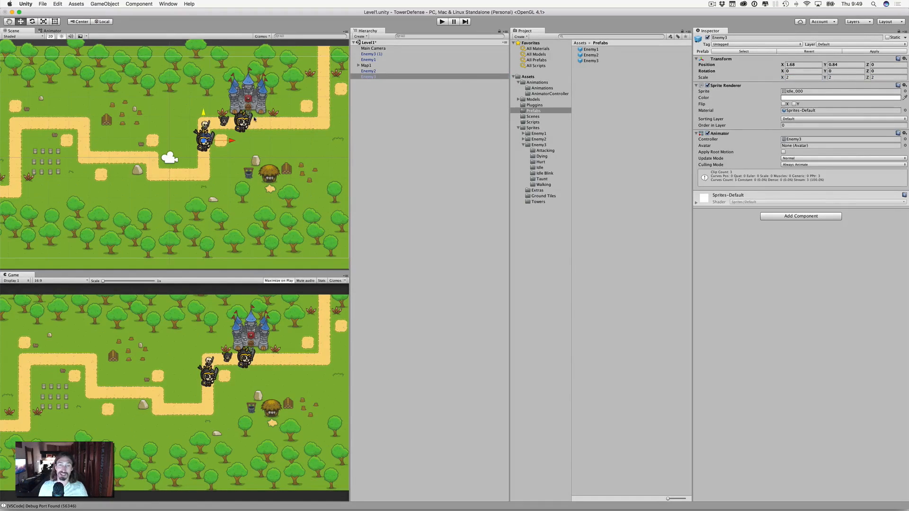
# Set the original Enemy3 instance's scale back to 1 on X, Y and Z and apply the change to its prefab.
pyautogui.click(800, 77)
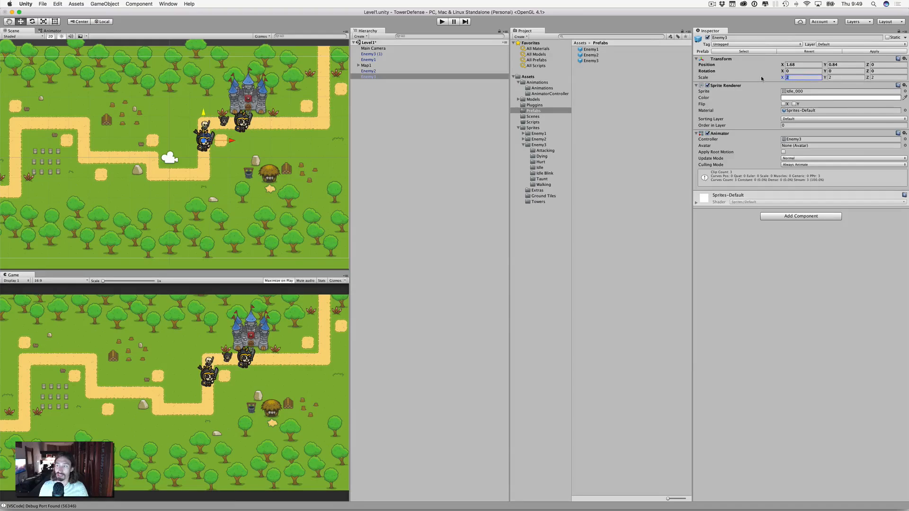
pyautogui.write('1')
pyautogui.press('Tab')
pyautogui.write('1')
pyautogui.press('Tab')
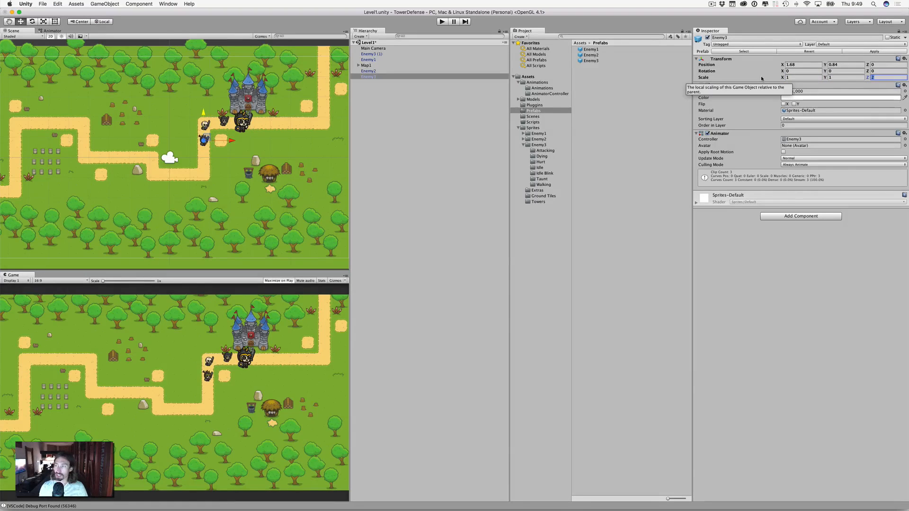
pyautogui.write('1')
pyautogui.press('Return')
pyautogui.click(869, 51)
# Run the game to preview the four enemies on the path, and stop it.
pyautogui.press('super+p')
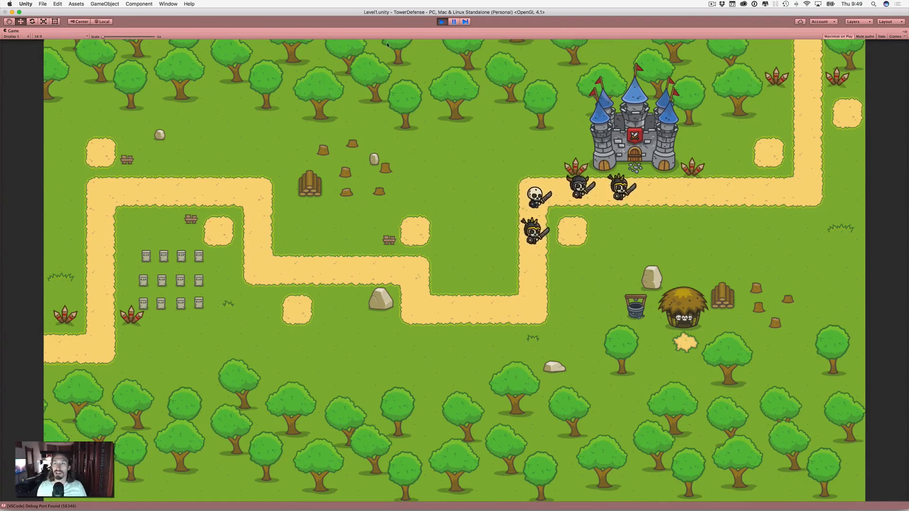
pyautogui.click(447, 23)
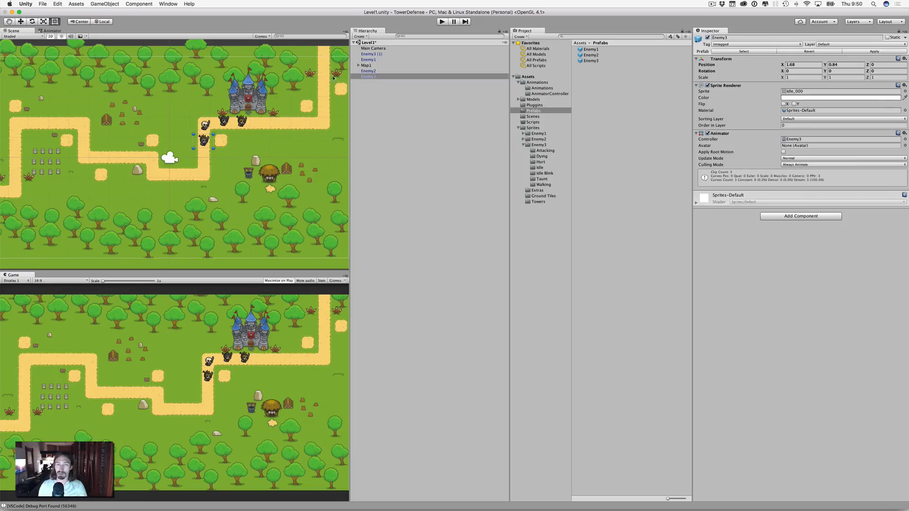
# Delete all four enemy instances, Enemy1, Enemy2, Enemy3 and Enemy3 (1), from the Level1 scene.
pyautogui.click(369, 73)
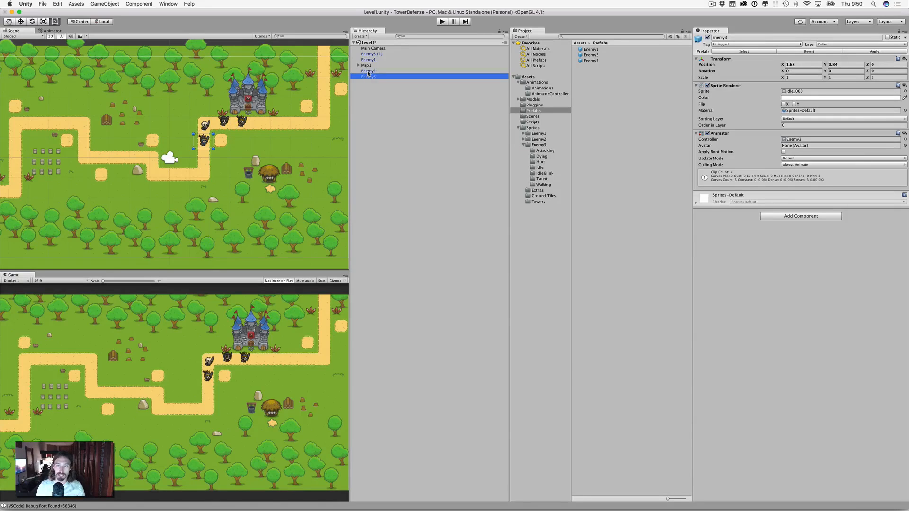
pyautogui.keyDown('shift'); pyautogui.click(368, 71); pyautogui.keyUp('shift')
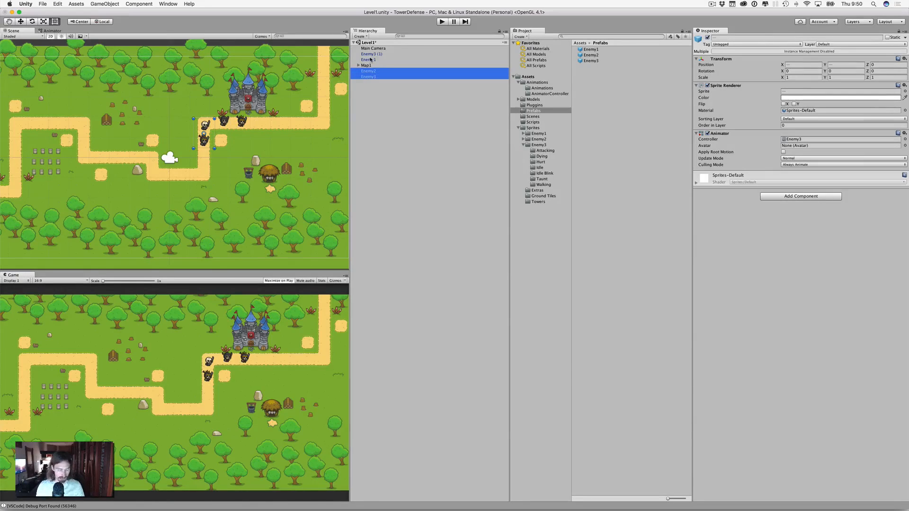
pyautogui.keyDown('super'); pyautogui.click(370, 59); pyautogui.keyUp('super')
pyautogui.keyDown('super'); pyautogui.click(371, 55); pyautogui.keyUp('super')
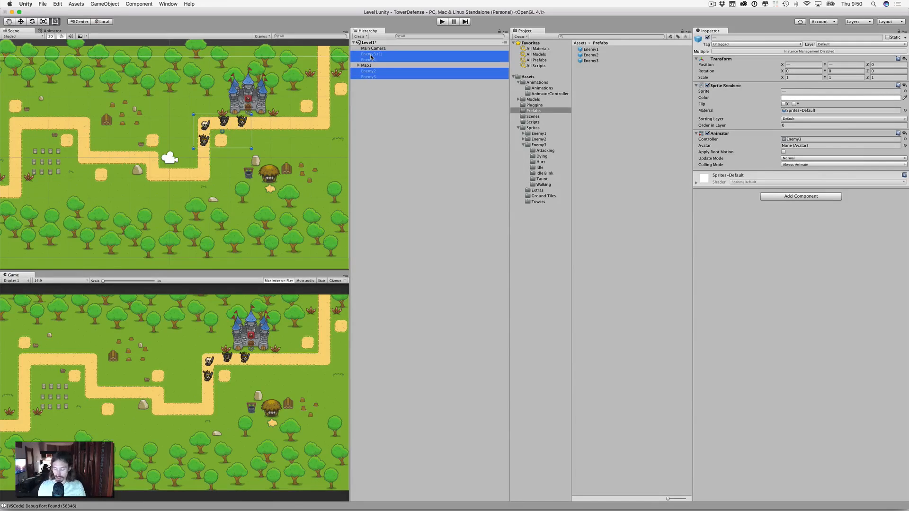
pyautogui.press('super+BackSpace')
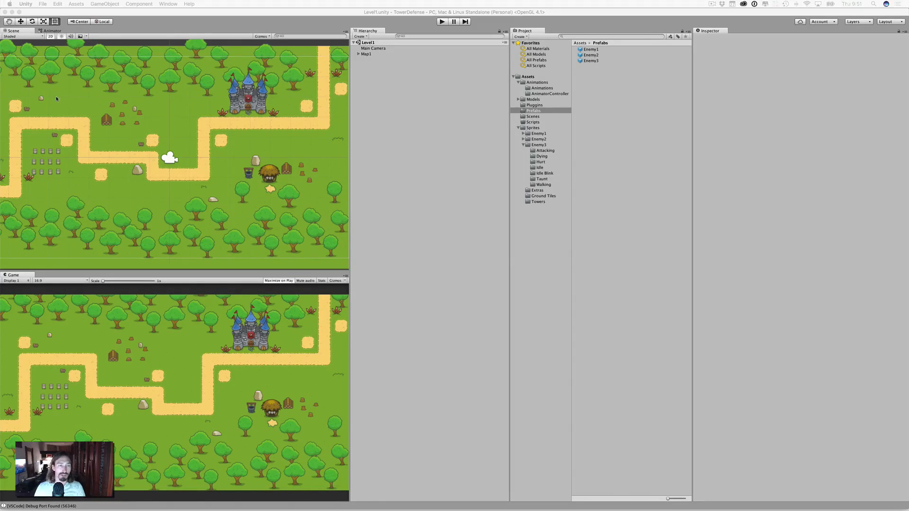
pyautogui.click(52, 281)
pyautogui.scroll(-3, 94, 206)
pyautogui.scroll(1, 94, 206)
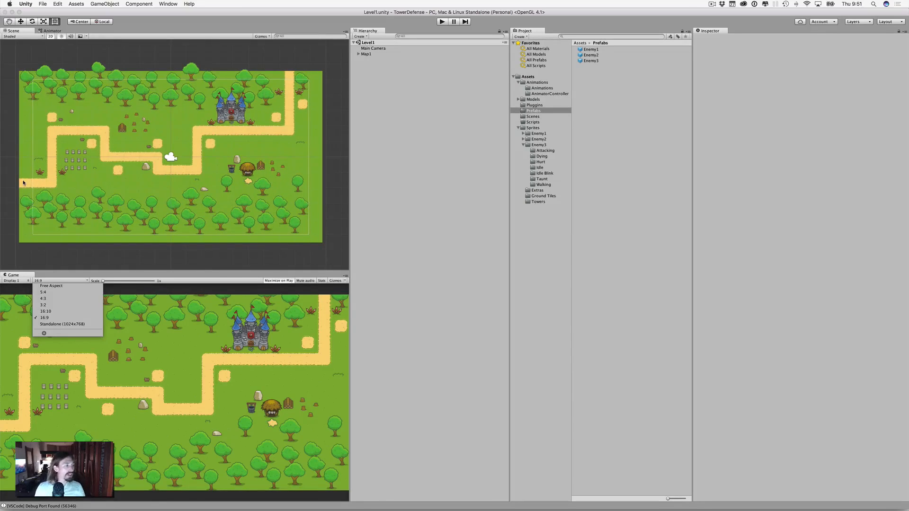
pyautogui.click(76, 187)
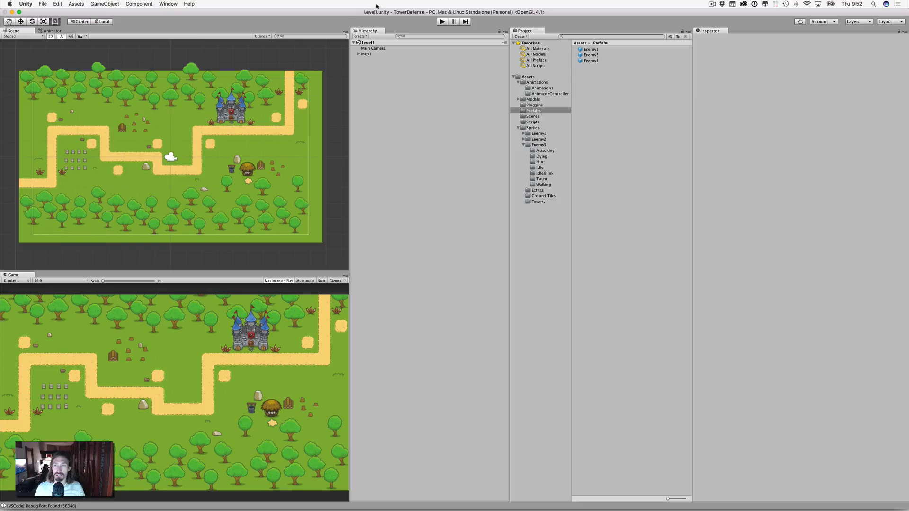
# Create an empty game object in the scene and name it Spawn.
pyautogui.click(362, 37)
pyautogui.click(372, 43)
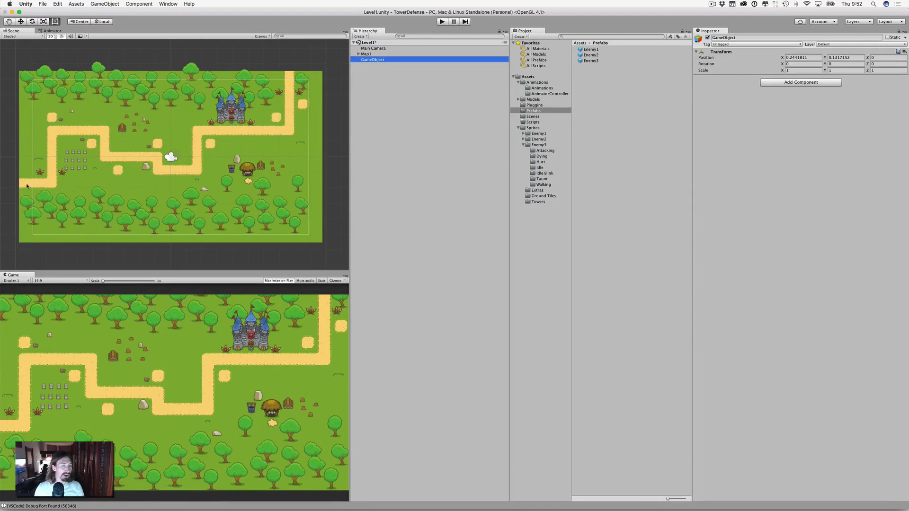
pyautogui.click(372, 60)
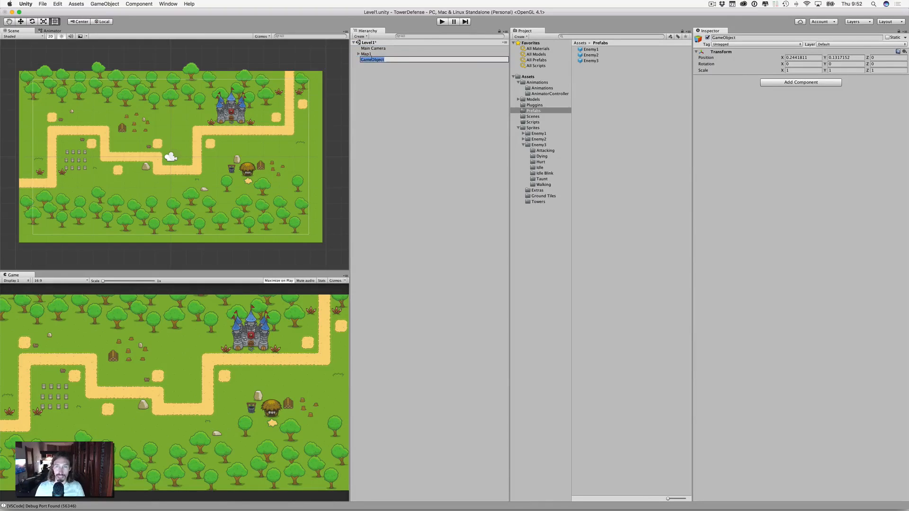
pyautogui.write('Spawn')
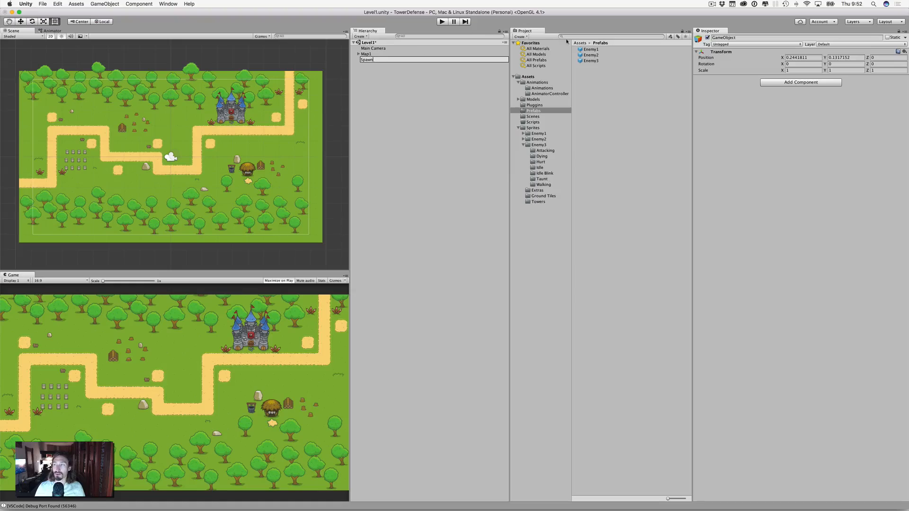
pyautogui.click(479, 85)
# Give the Spawn object a blue label icon so it can be seen in the scene.
pyautogui.click(365, 60)
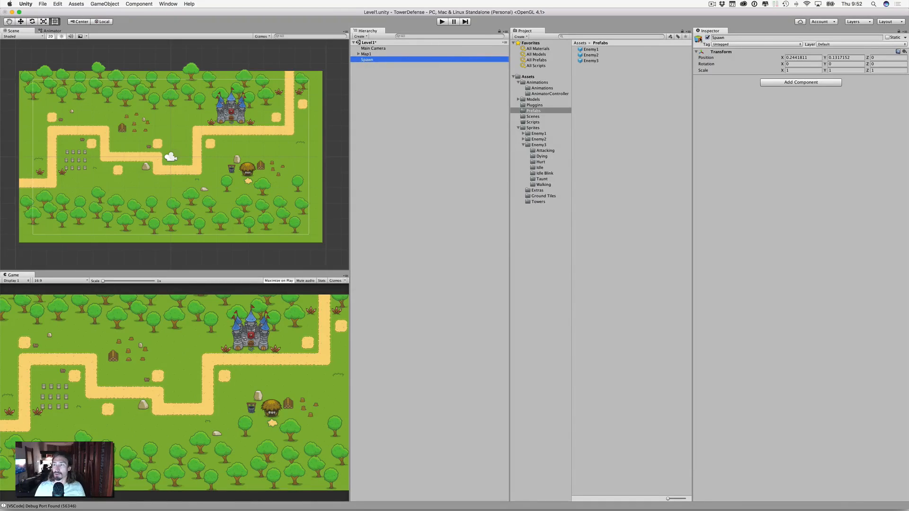
pyautogui.click(697, 38)
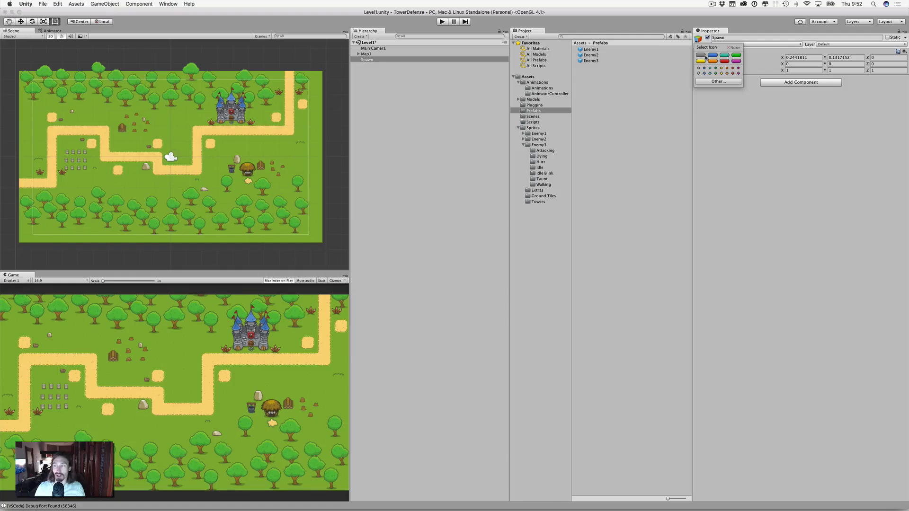
pyautogui.click(712, 55)
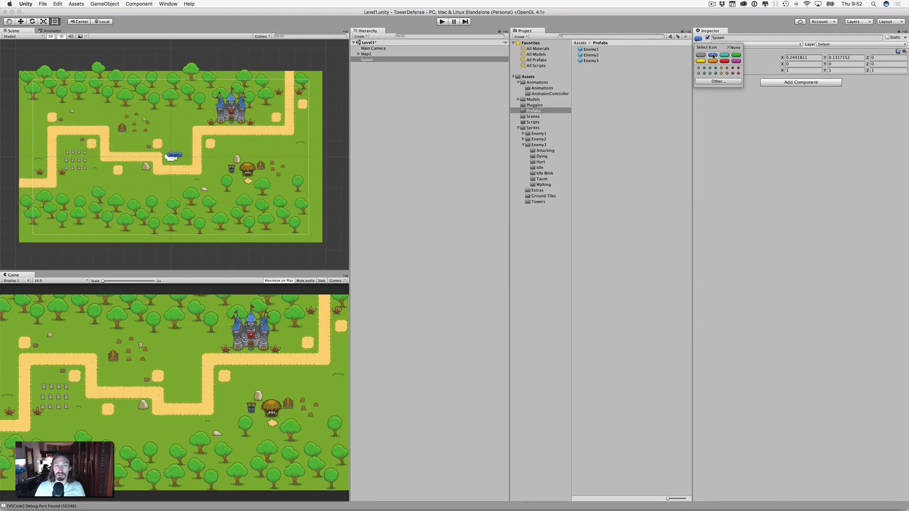
pyautogui.click(372, 60)
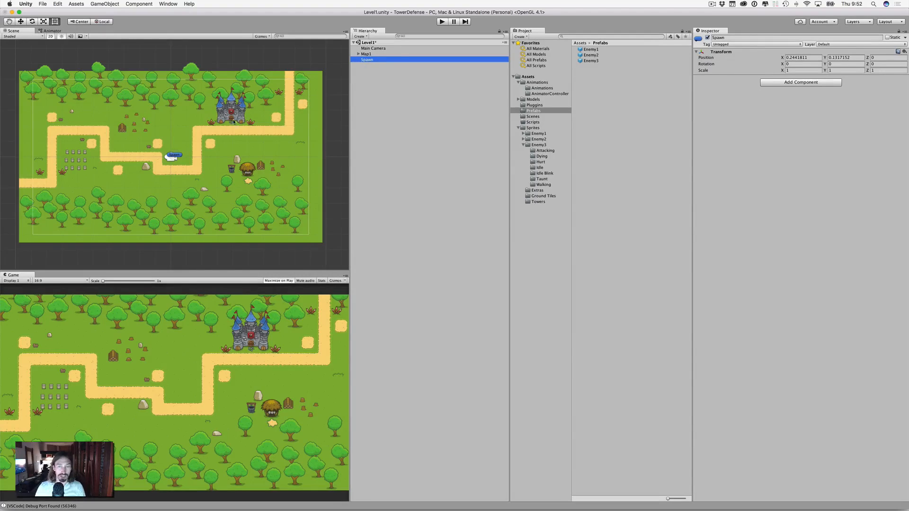
# Move Spawn to the start of the path at the map's left edge, at about X -9.1, Y -1.66.
pyautogui.click(21, 22)
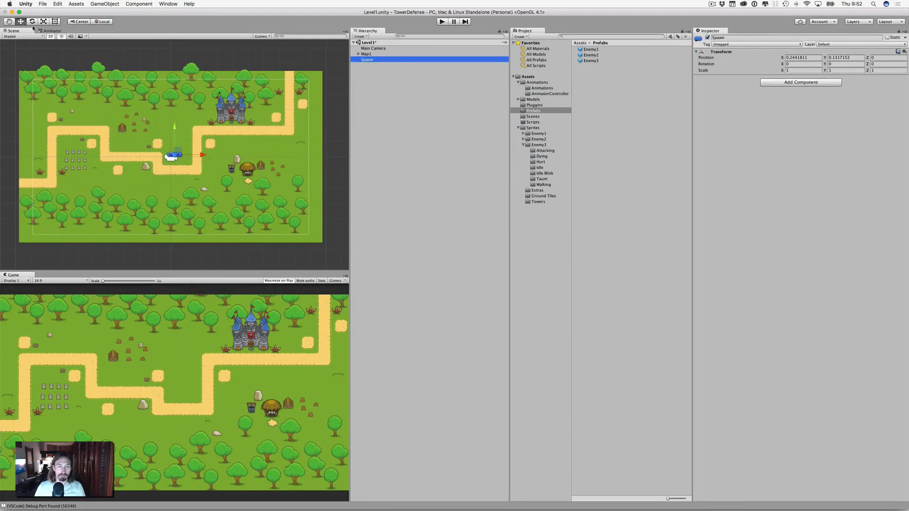
pyautogui.moveTo(202, 156); pyautogui.dragTo(59, 160)
pyautogui.moveTo(28, 127); pyautogui.dragTo(25, 155)
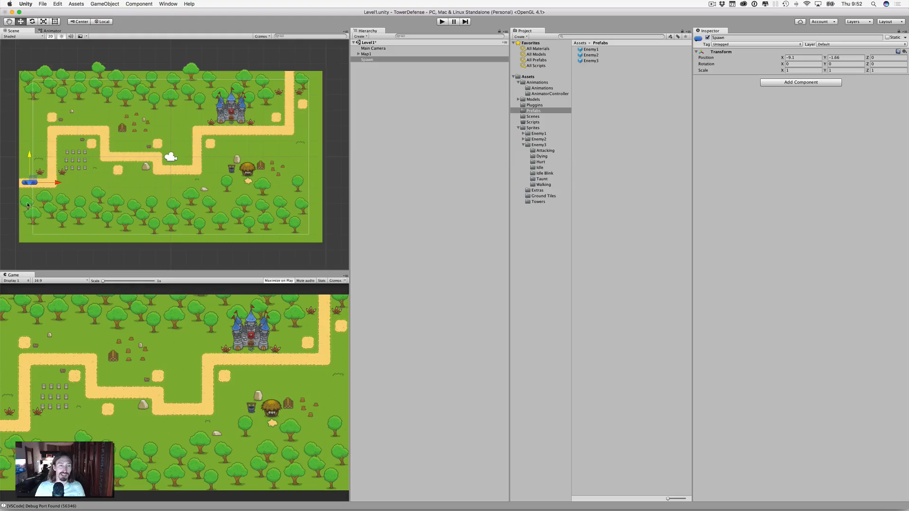
pyautogui.scroll(1, 34, 187)
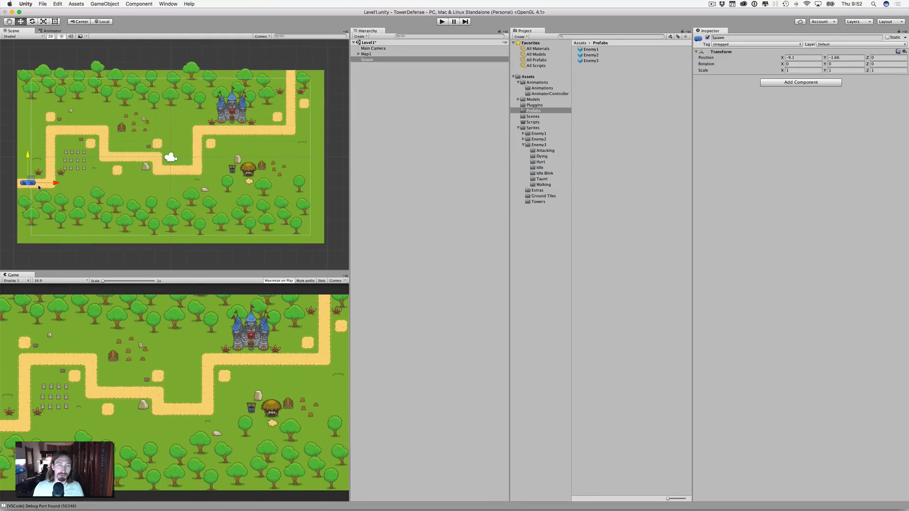
pyautogui.click(42, 190)
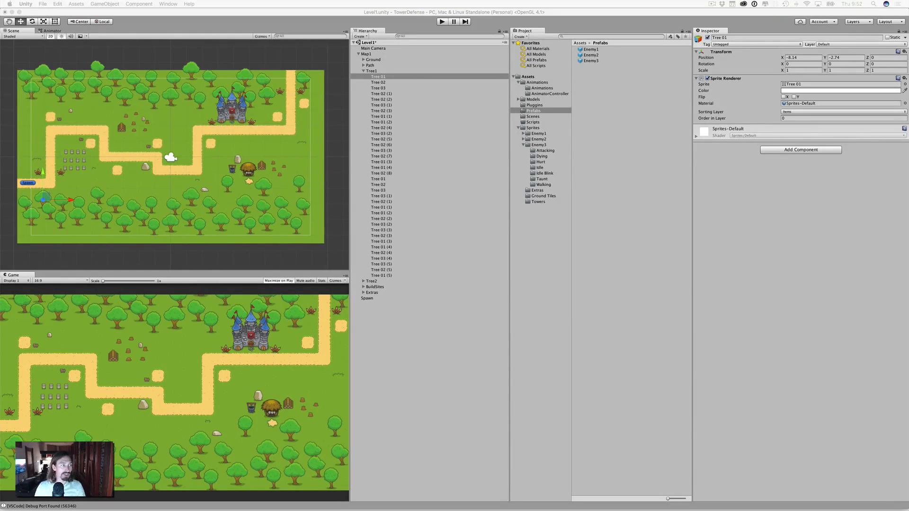
# Tag the Spawn object as Respawn.
pyautogui.click(30, 184)
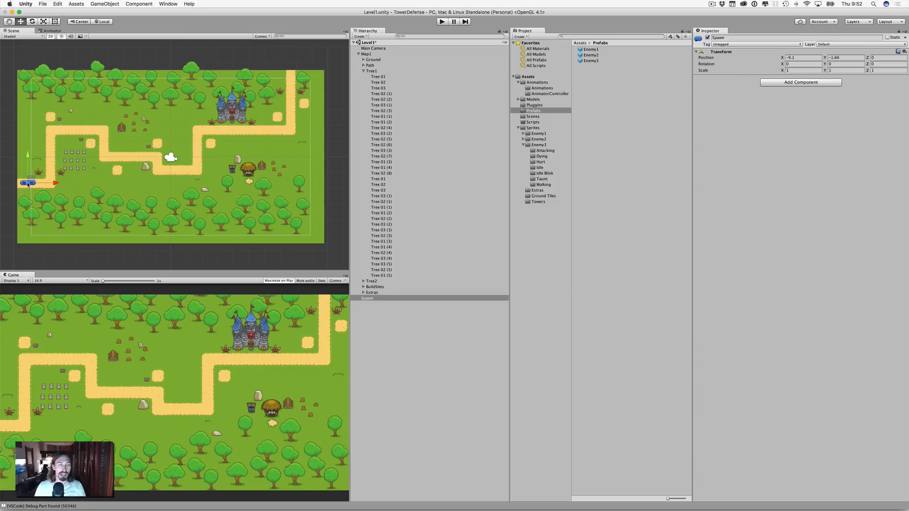
pyautogui.click(735, 44)
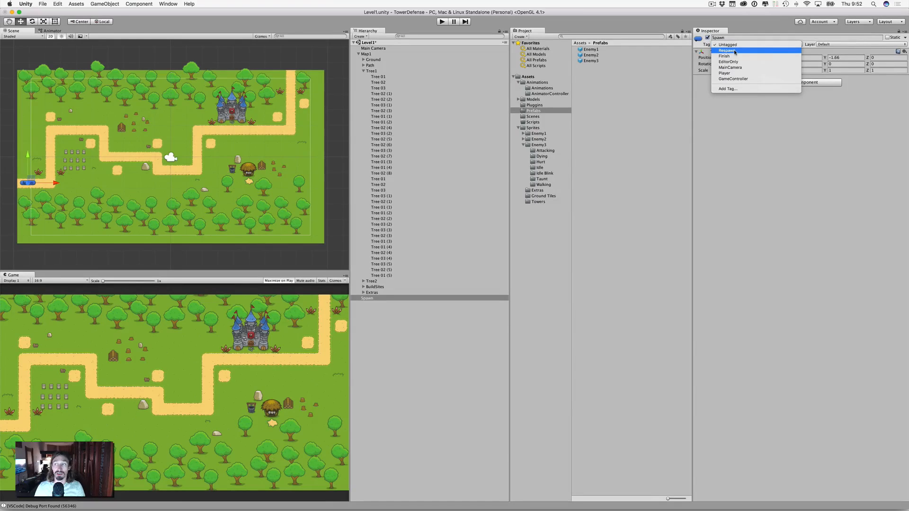
pyautogui.click(735, 50)
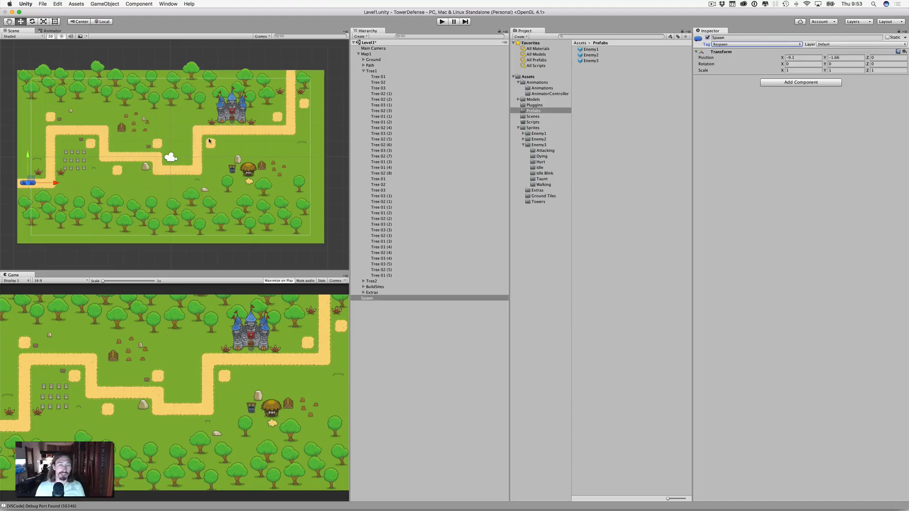
# Collapse the expanded tree group in the hierarchy and make Spawn a prefab in the Prefabs folder.
pyautogui.click(368, 72)
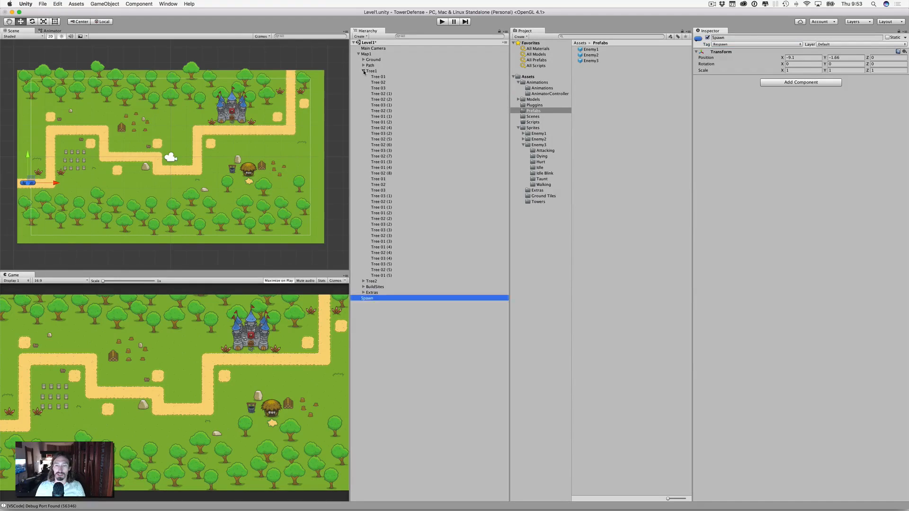
pyautogui.click(377, 103)
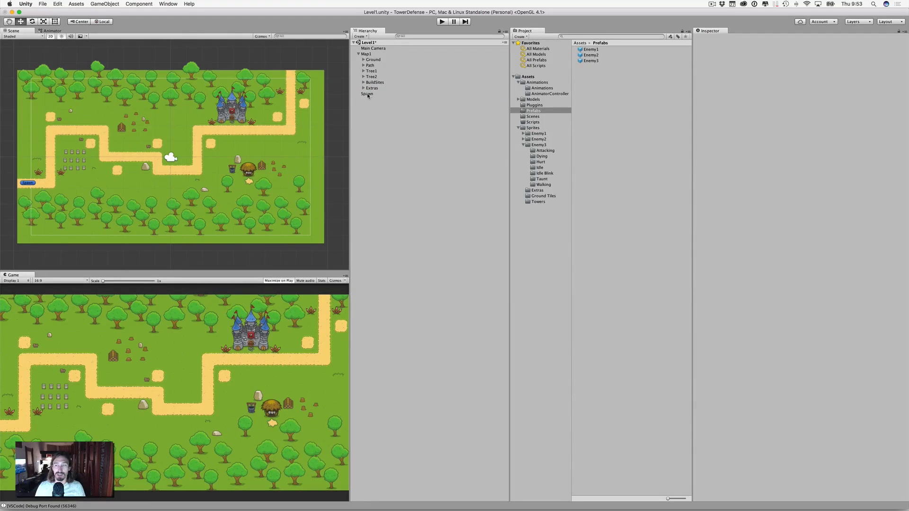
pyautogui.moveTo(368, 94); pyautogui.dragTo(534, 111)
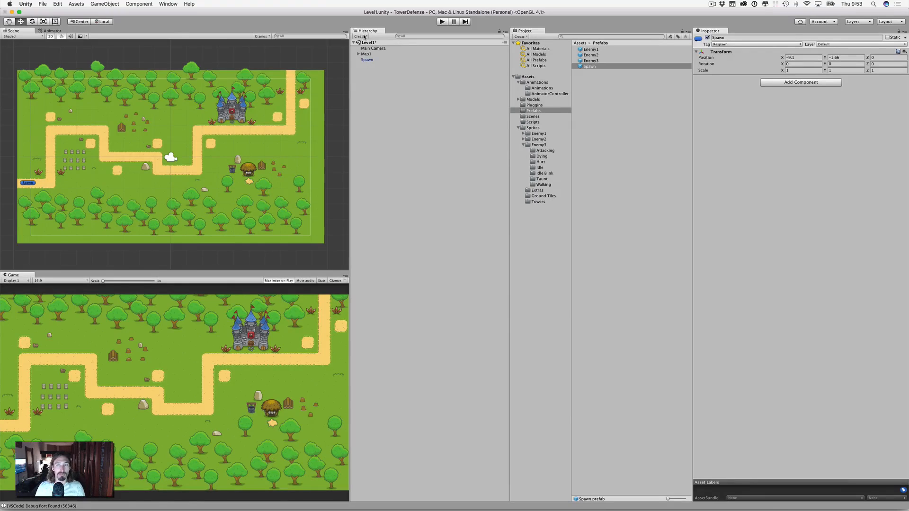
# Create a second empty game object in the scene and name it Exit.
pyautogui.click(364, 37)
pyautogui.click(368, 43)
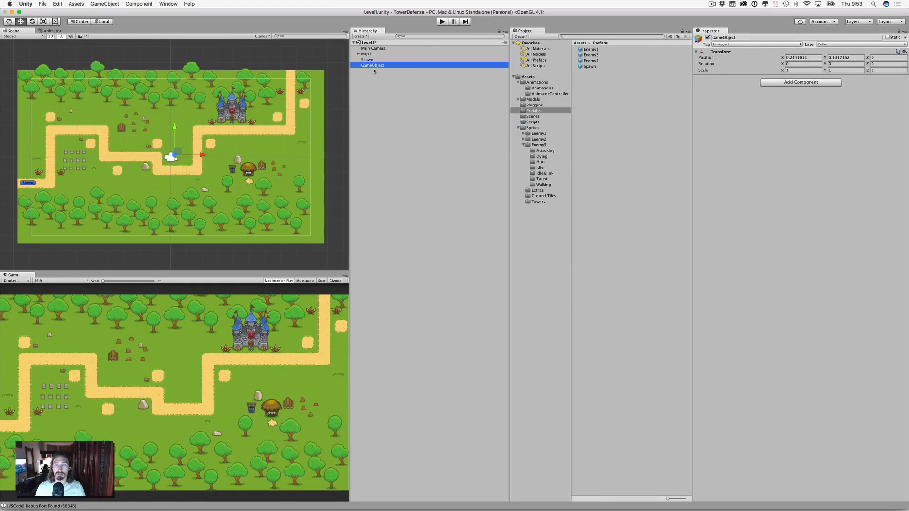
pyautogui.press('Return')
pyautogui.write('Exit')
pyautogui.press('Return')
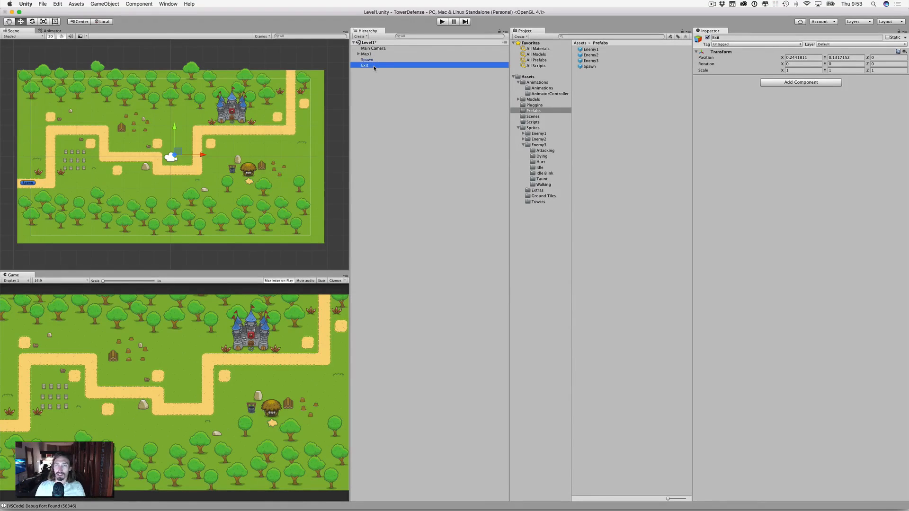
# Tag the Exit object as Finish and give it a red label icon.
pyautogui.click(728, 44)
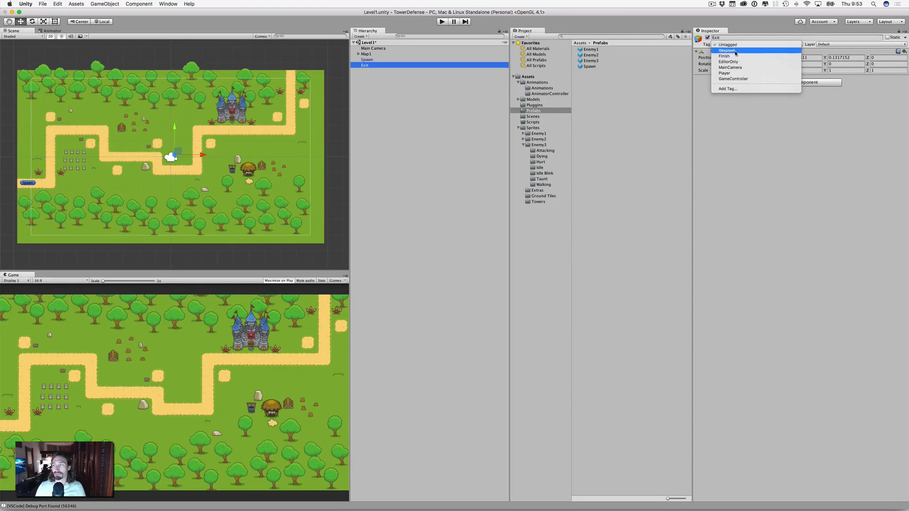
pyautogui.click(726, 56)
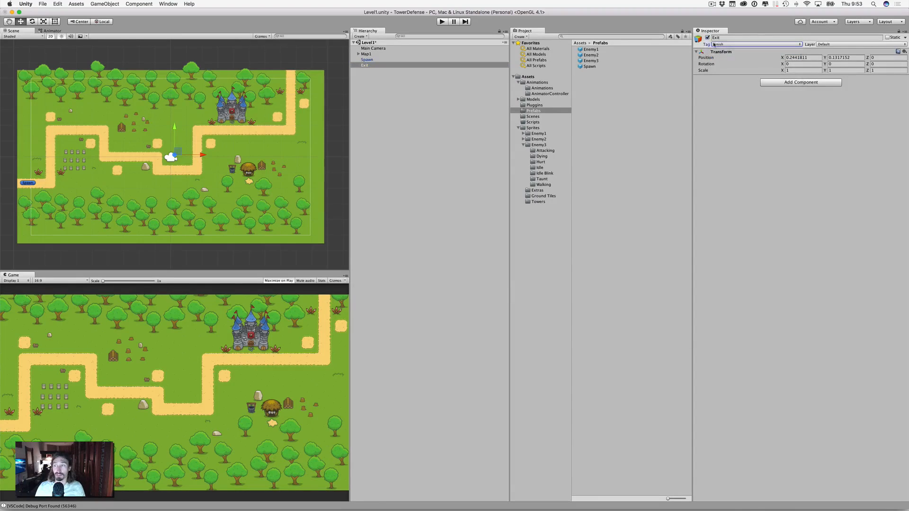
pyautogui.click(698, 38)
pyautogui.click(724, 61)
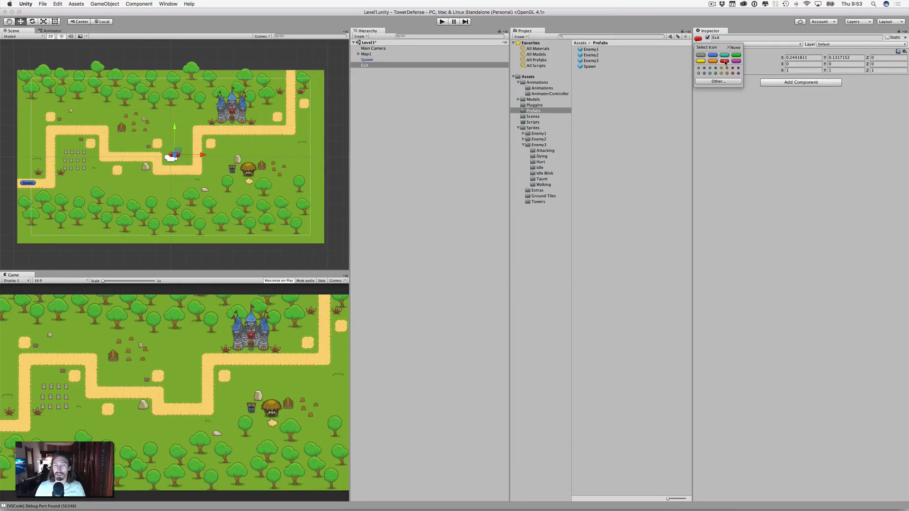
pyautogui.click(740, 84)
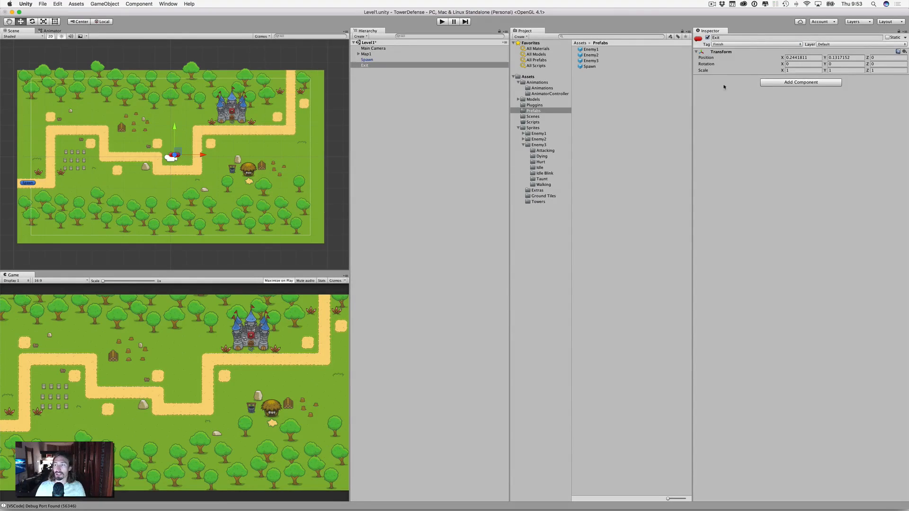
# Move Exit to the end of the path at the map's upper edge and collapse the Path group in the hierarchy.
pyautogui.moveTo(201, 155); pyautogui.dragTo(285, 49)
pyautogui.moveTo(320, 76); pyautogui.dragTo(318, 76)
pyautogui.click(291, 104)
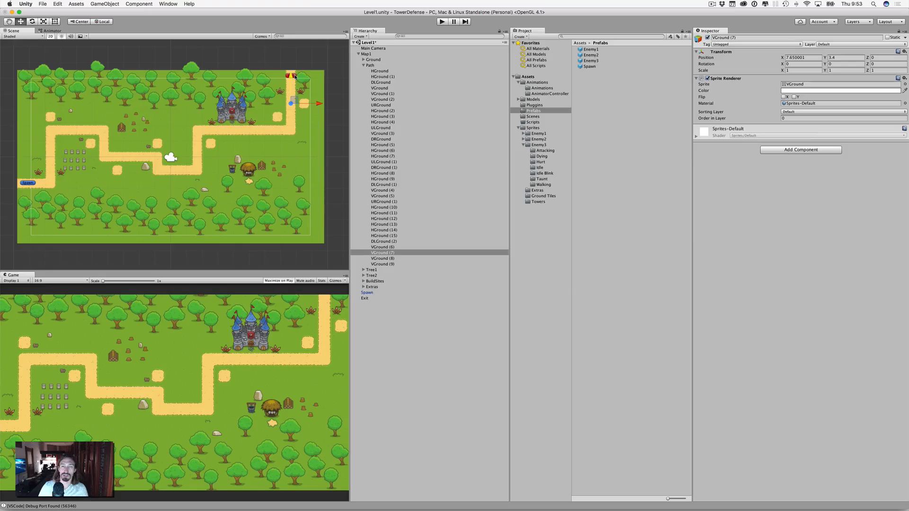
pyautogui.click(363, 65)
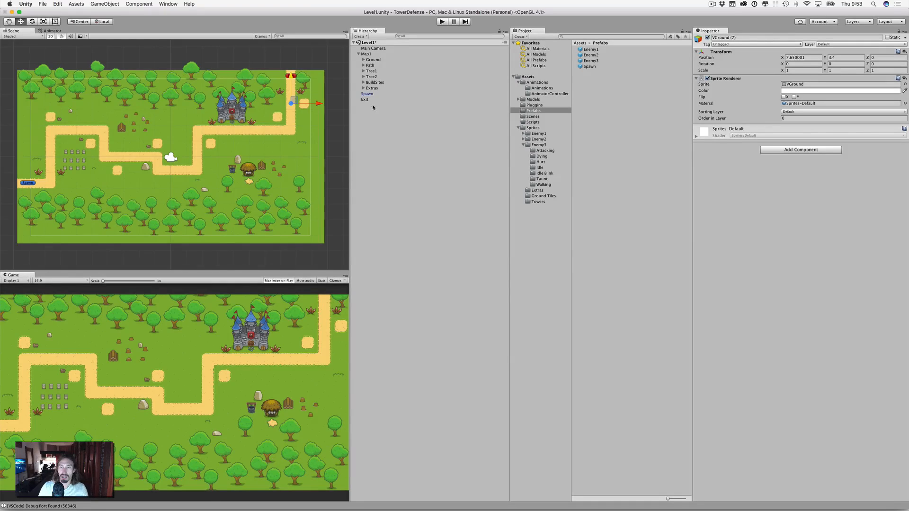
# Add a Box Collider 2D to the Exit object and make it a trigger.
pyautogui.click(365, 100)
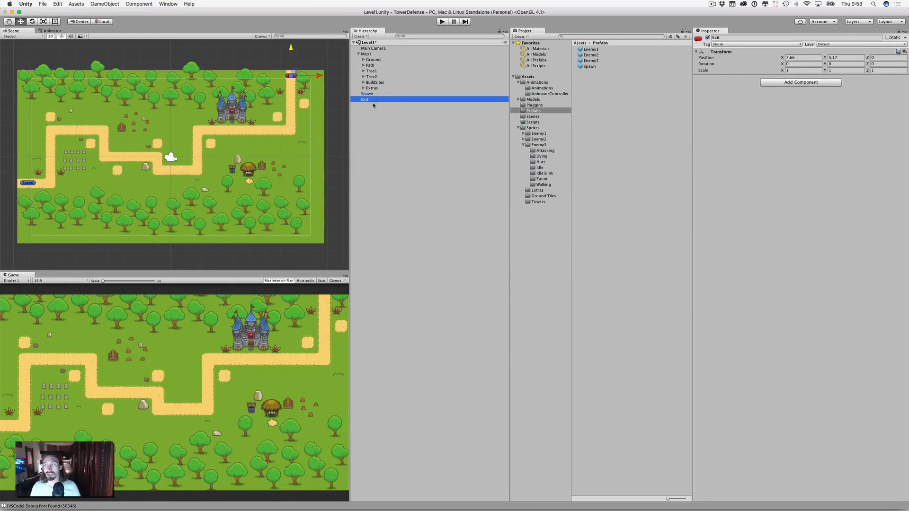
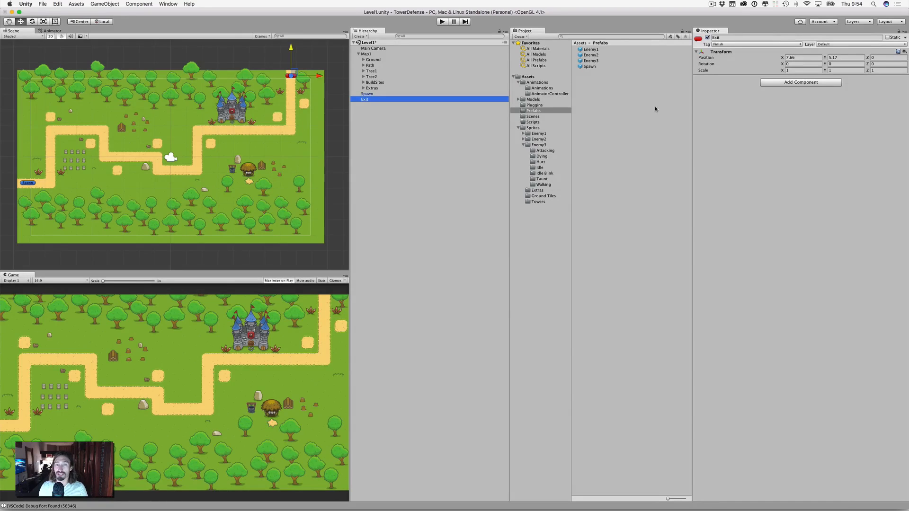
pyautogui.click(782, 83)
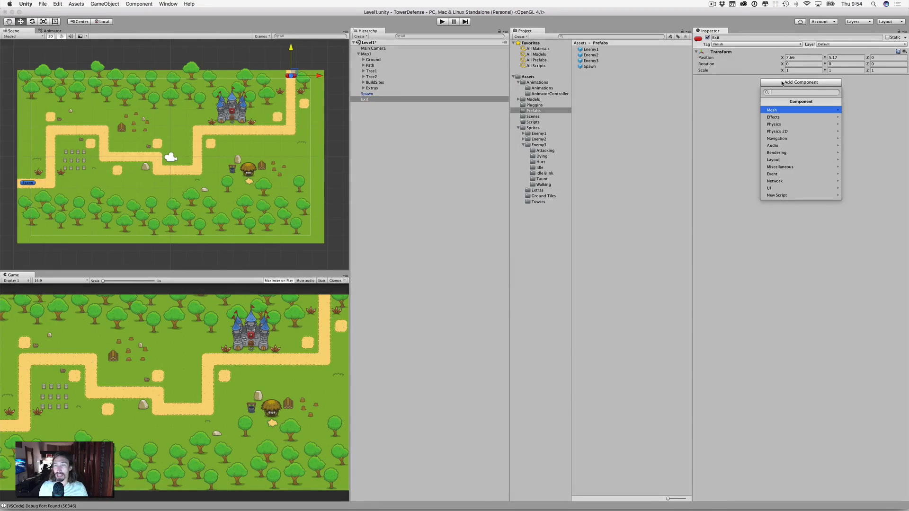
pyautogui.click(778, 132)
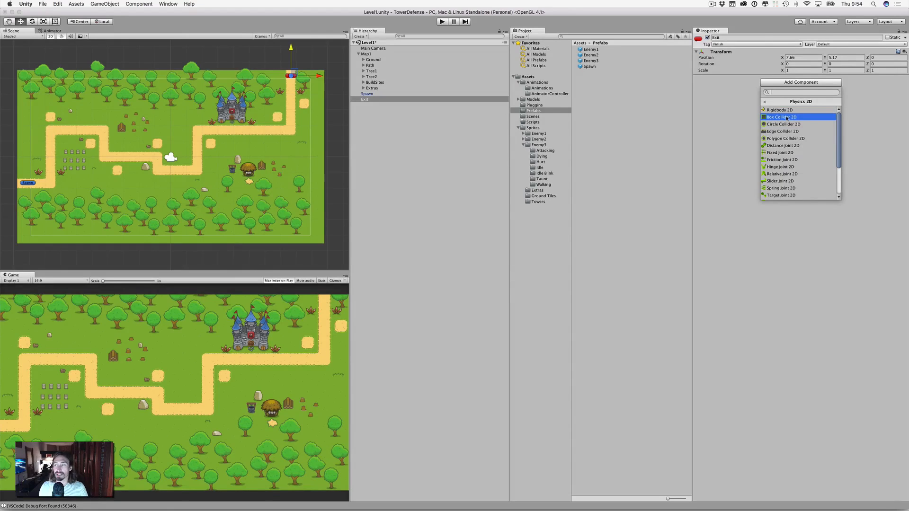
pyautogui.click(785, 118)
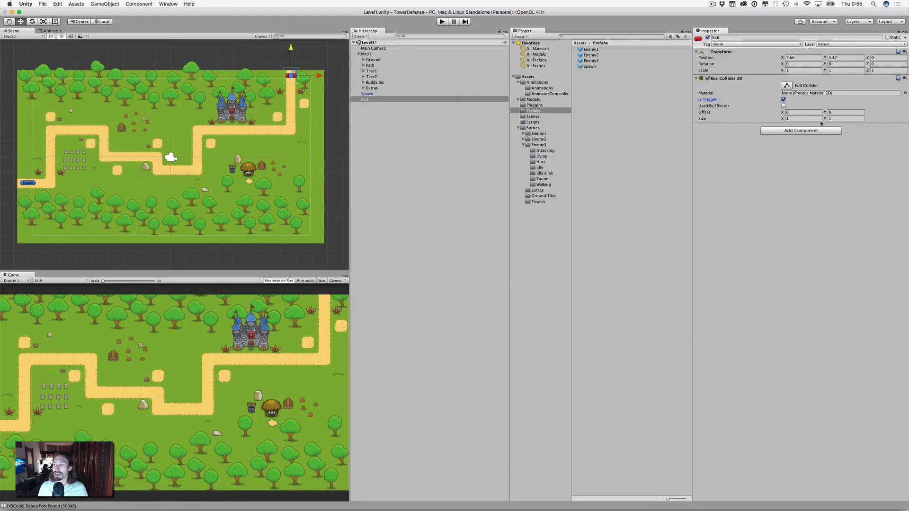
# Set the size of Exit's box collider to 1 in X and 0.3 in Y.
pyautogui.click(800, 118)
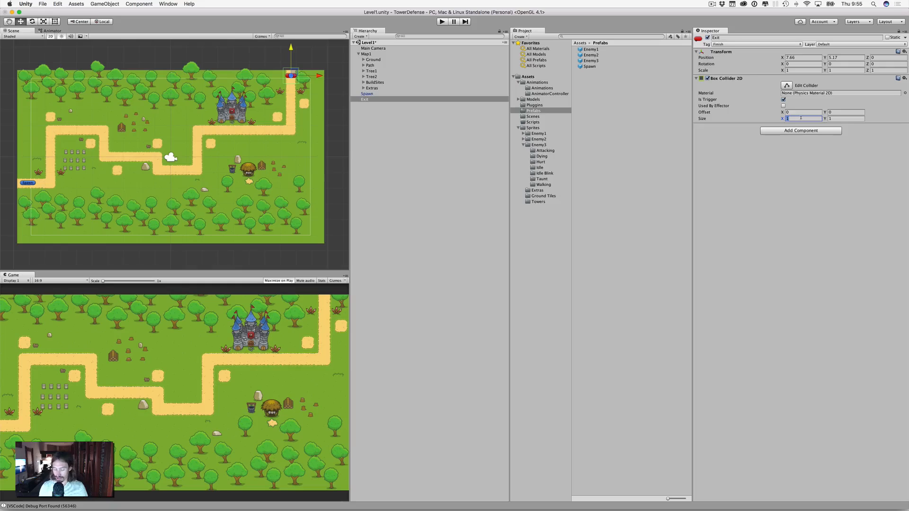
pyautogui.write('.3')
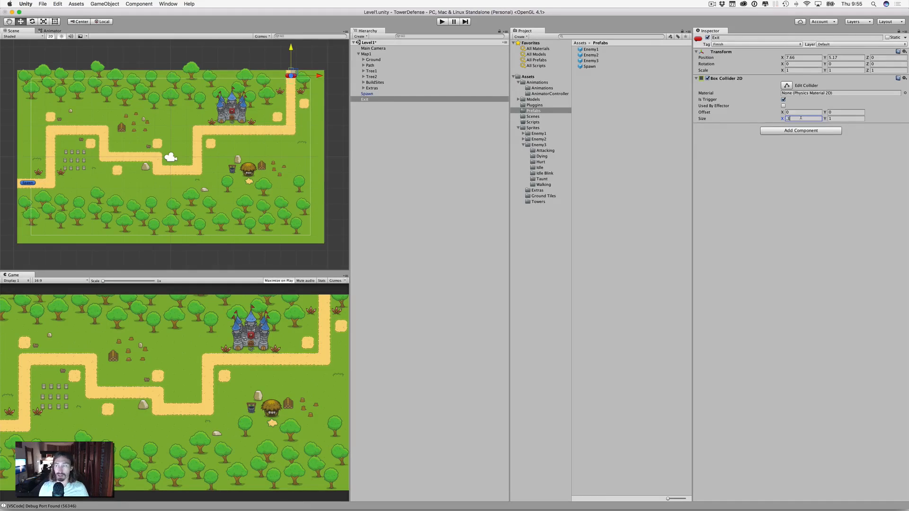
pyautogui.press('BackSpace')
pyautogui.press('BackSpace')
pyautogui.write('1')
pyautogui.press('Tab')
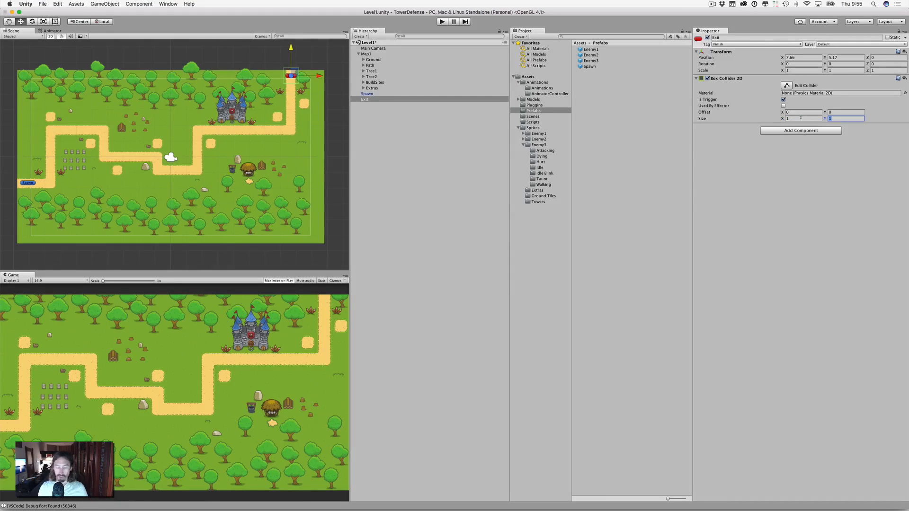
pyautogui.write('.3')
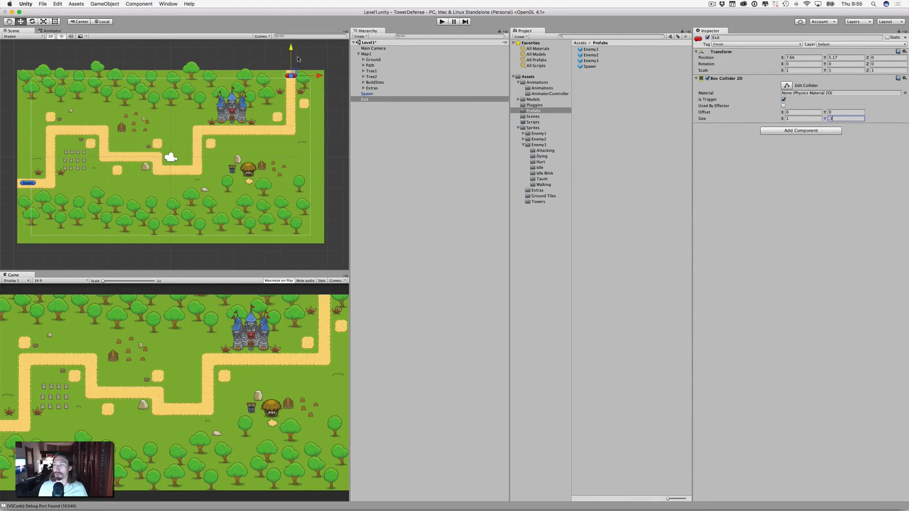
pyautogui.press('Return')
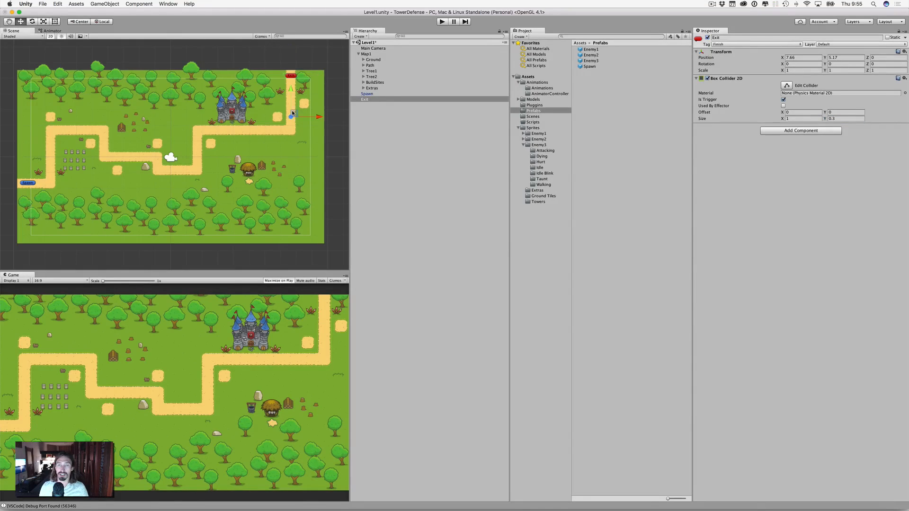
# Collapse the Path group and the whole Map1 group in the hierarchy.
pyautogui.click(292, 113)
pyautogui.click(422, 120)
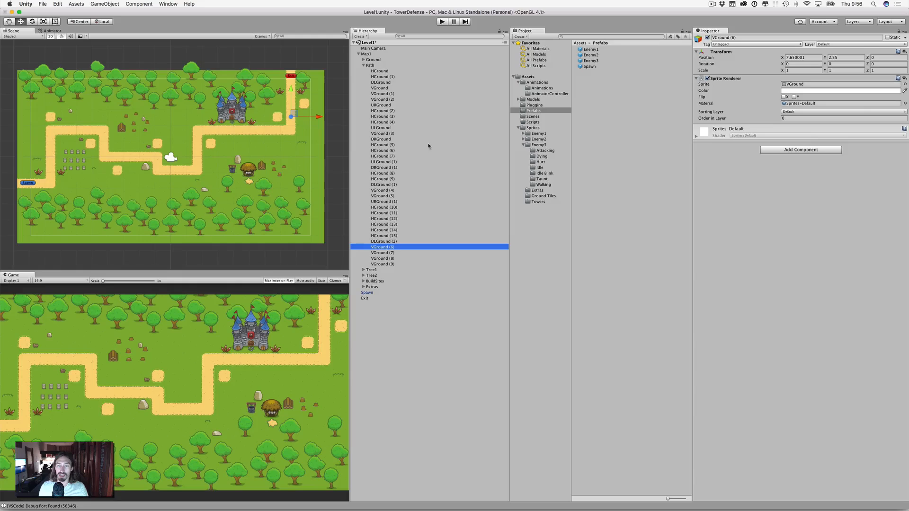
pyautogui.click(363, 65)
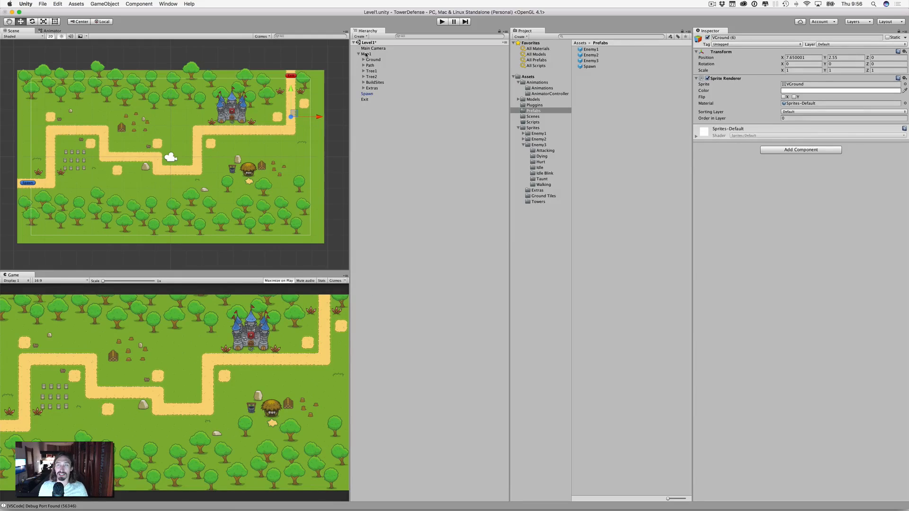
pyautogui.click(365, 54)
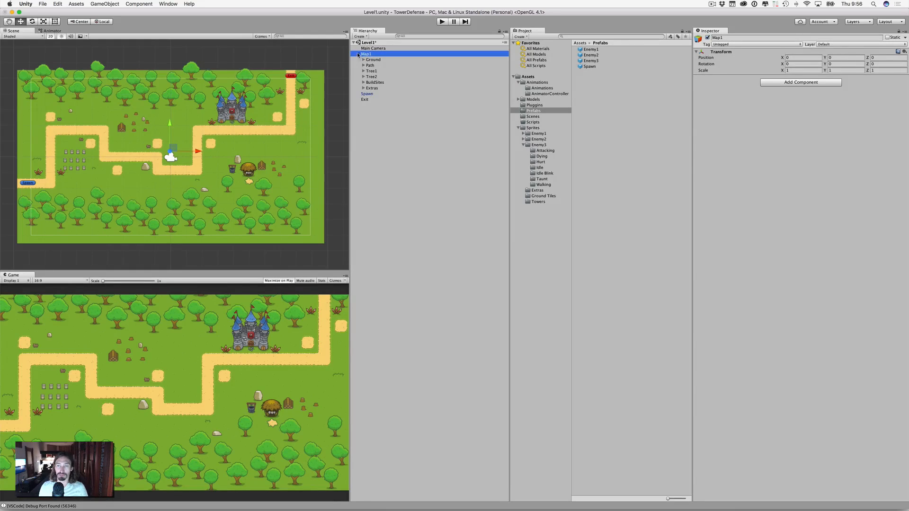
pyautogui.click(358, 54)
# Make the Exit object a prefab in the Prefabs folder and clear the selection.
pyautogui.click(364, 65)
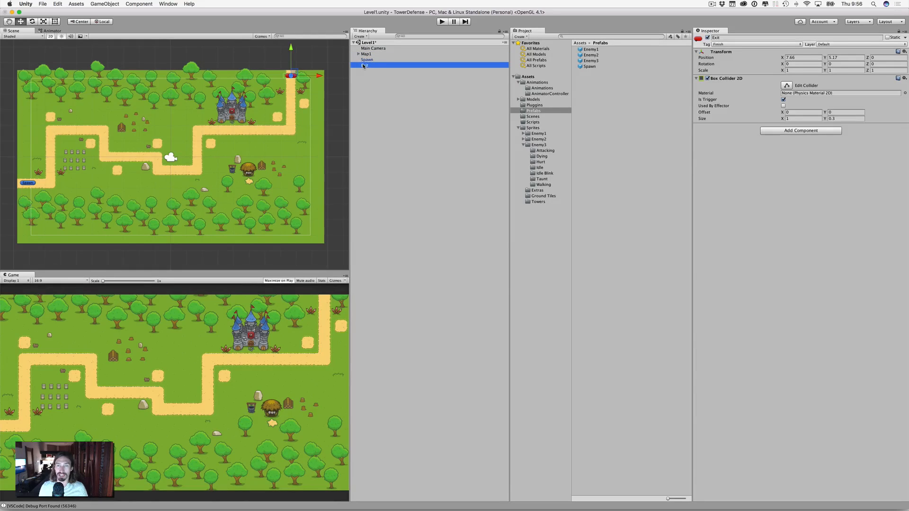
pyautogui.moveTo(364, 65); pyautogui.dragTo(528, 111)
pyautogui.click(374, 82)
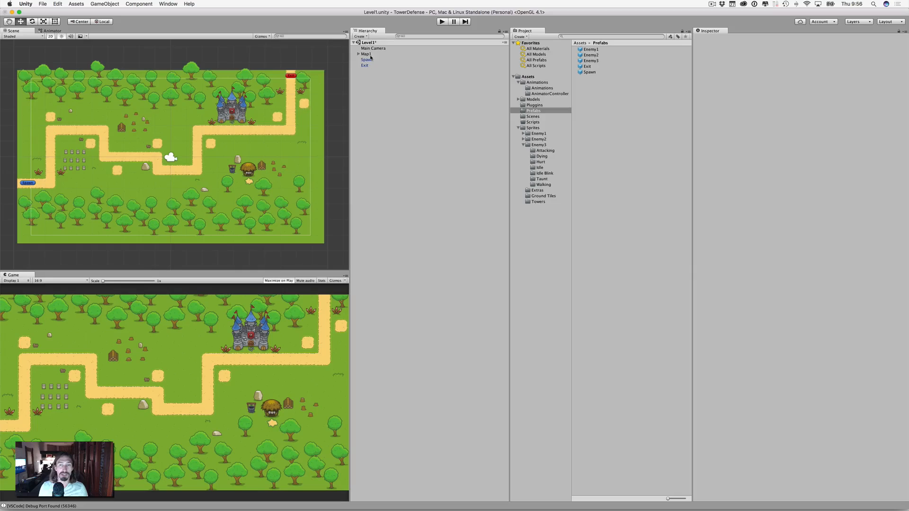
# Create an empty game object in the scene and name it Checkpoints.
pyautogui.click(360, 37)
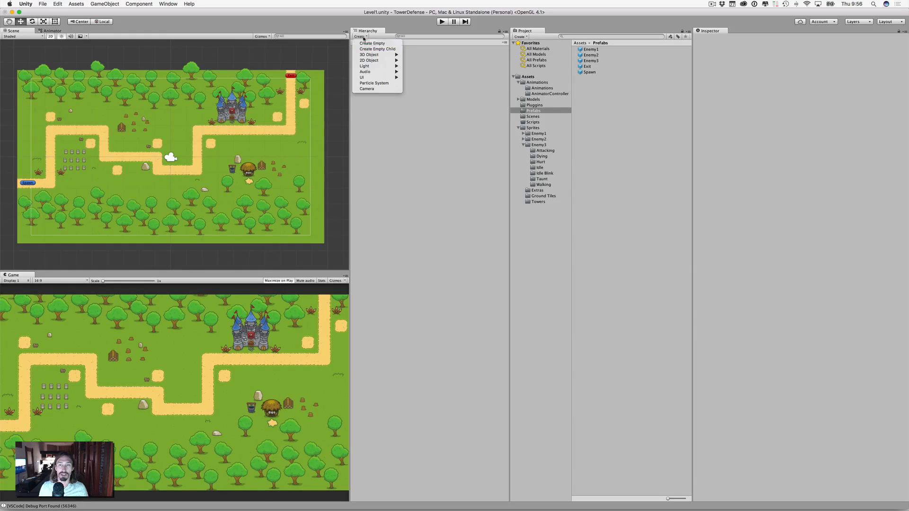
pyautogui.click(386, 88)
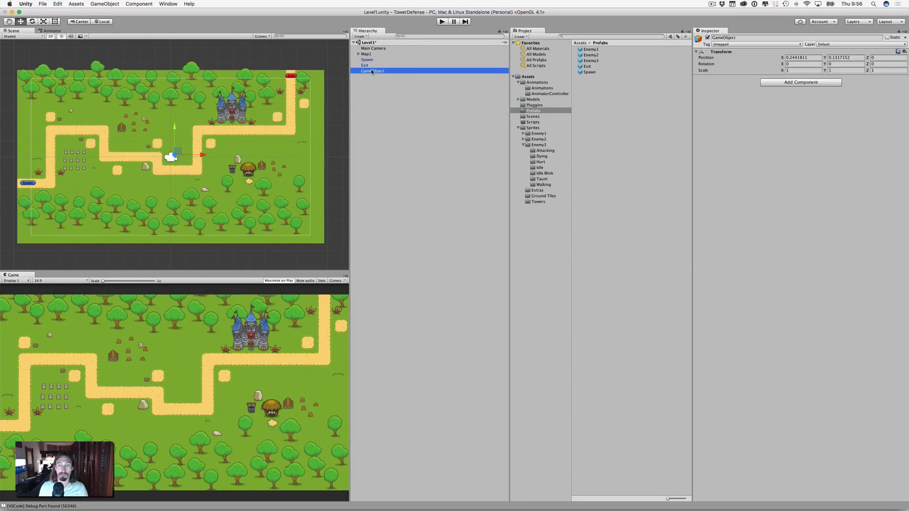
pyautogui.write('C')
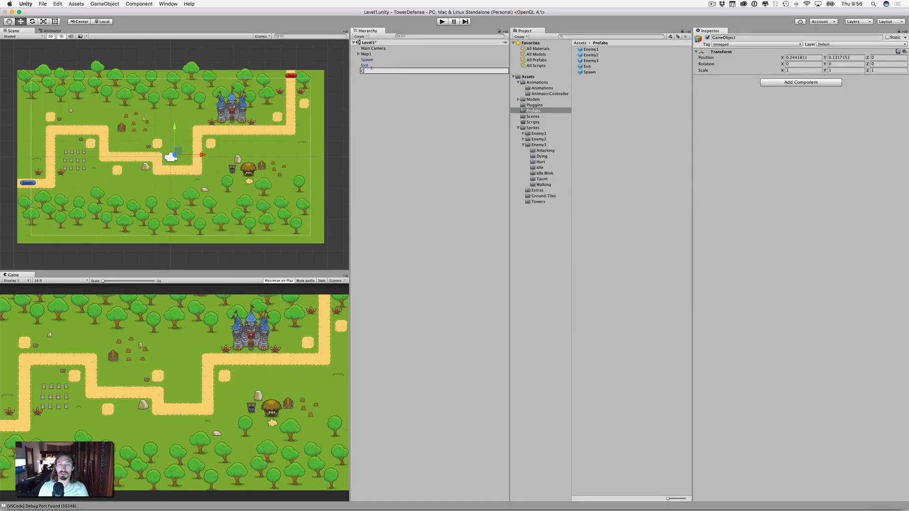
pyautogui.write('heckpoints')
pyautogui.press('Return')
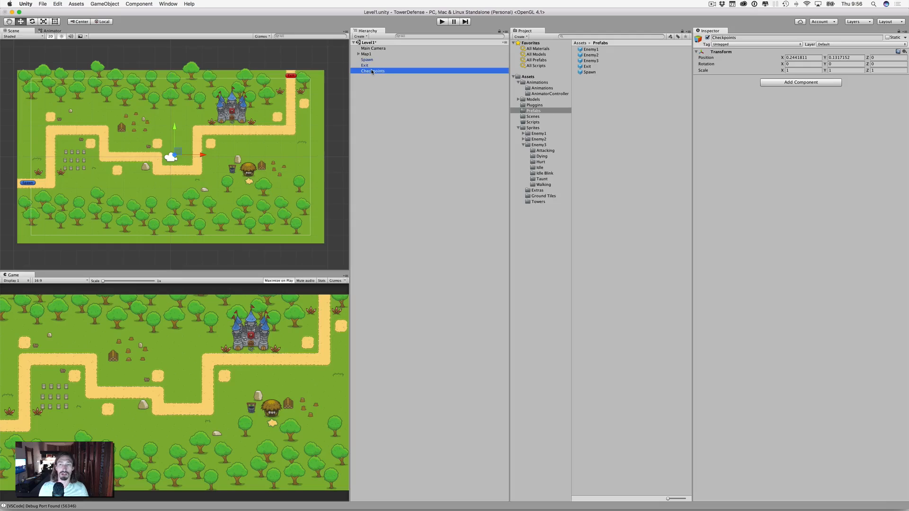
# Create another empty game object below Checkpoints and name it Checkpoint1.
pyautogui.click(364, 38)
pyautogui.press('Return')
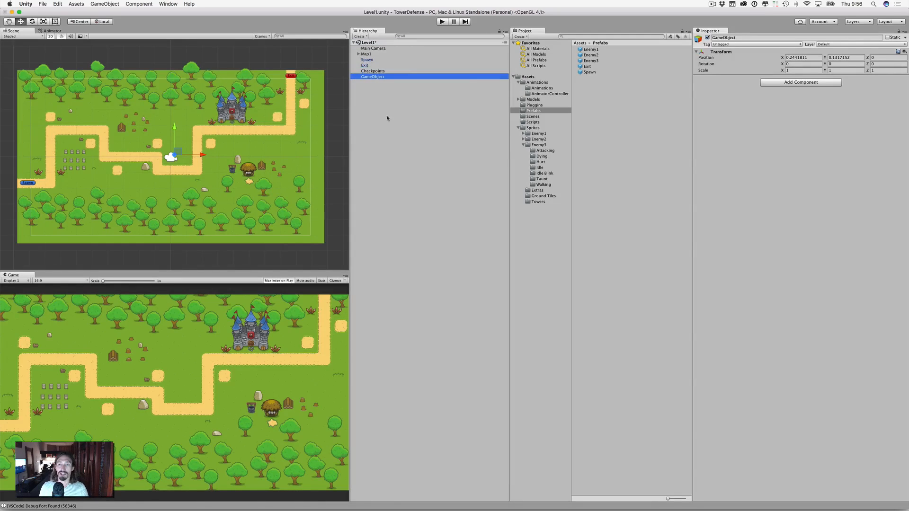
pyautogui.press('Return')
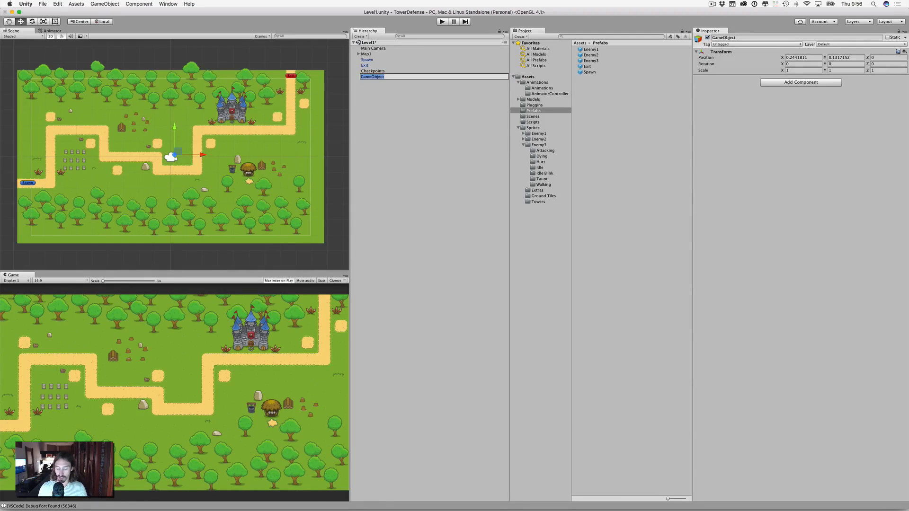
pyautogui.write('Checkp')
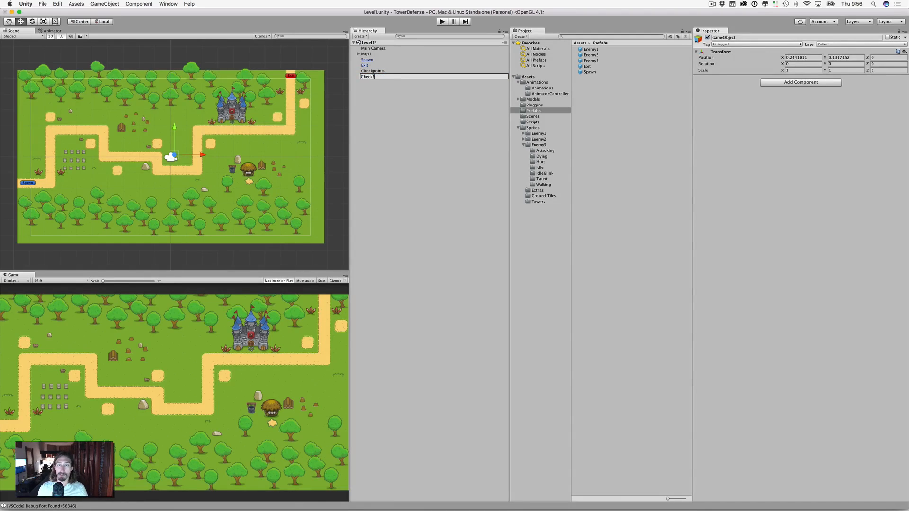
pyautogui.write('oint1')
pyautogui.press('Return')
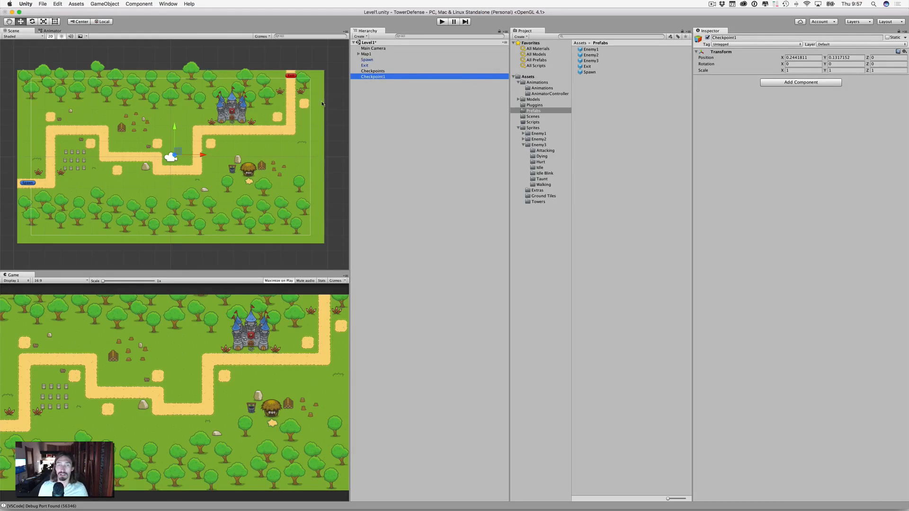
# Give Checkpoint1 an orange label icon.
pyautogui.click(699, 40)
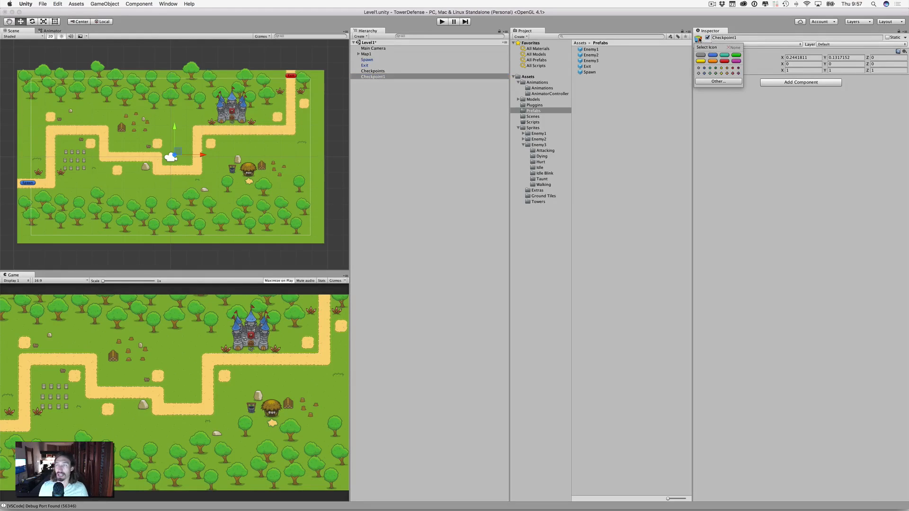
pyautogui.click(712, 61)
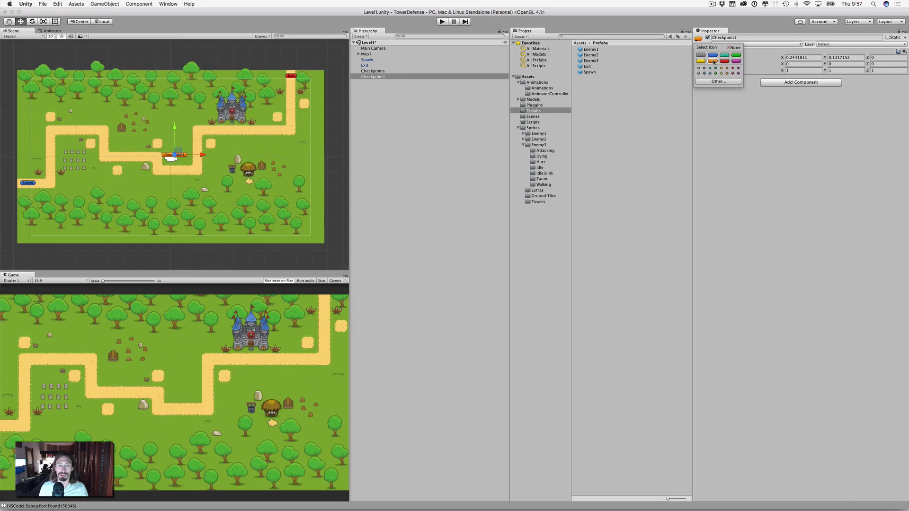
pyautogui.click(761, 52)
# Add a new tag named checkpoint to the project's tag list.
pyautogui.click(759, 43)
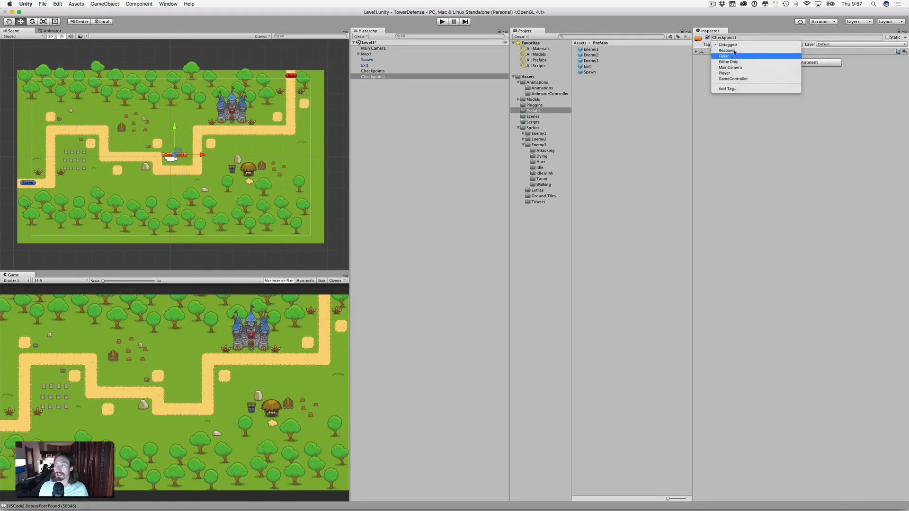
pyautogui.click(730, 89)
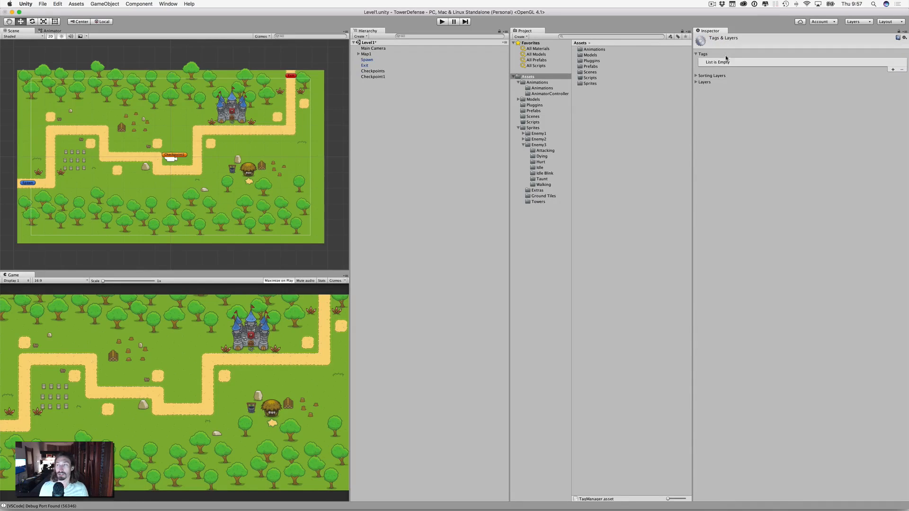
pyautogui.click(892, 70)
pyautogui.click(787, 62)
pyautogui.write('c')
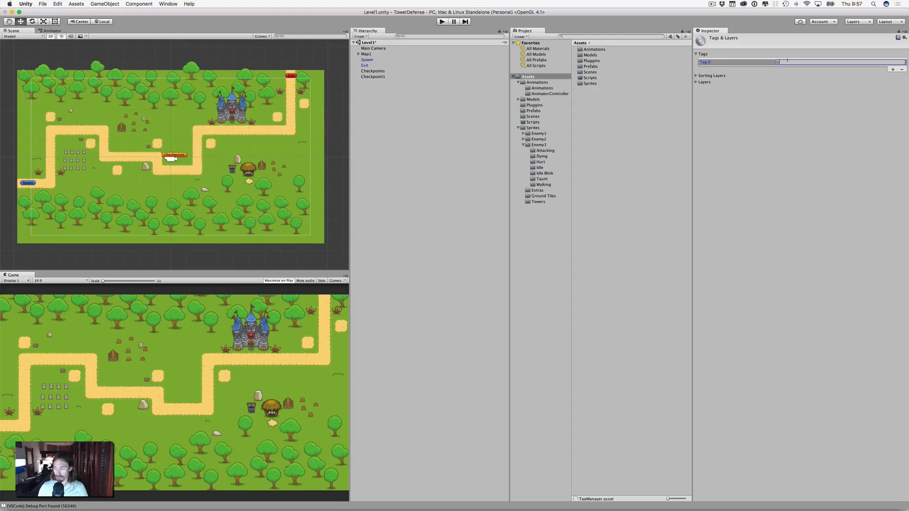
pyautogui.write('heckpoint')
pyautogui.press('Tab')
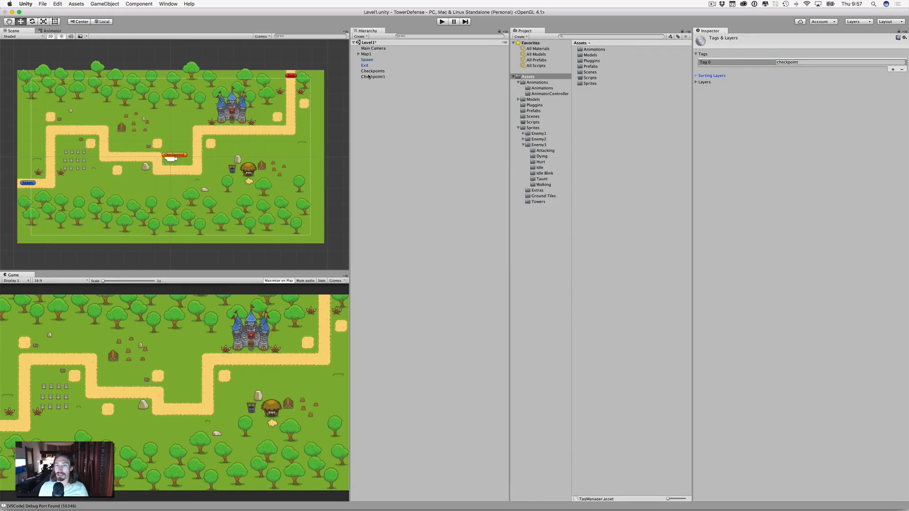
# Tag Checkpoint1 as checkpoint and move it to the first corner of the path, just beside Spawn.
pyautogui.click(369, 77)
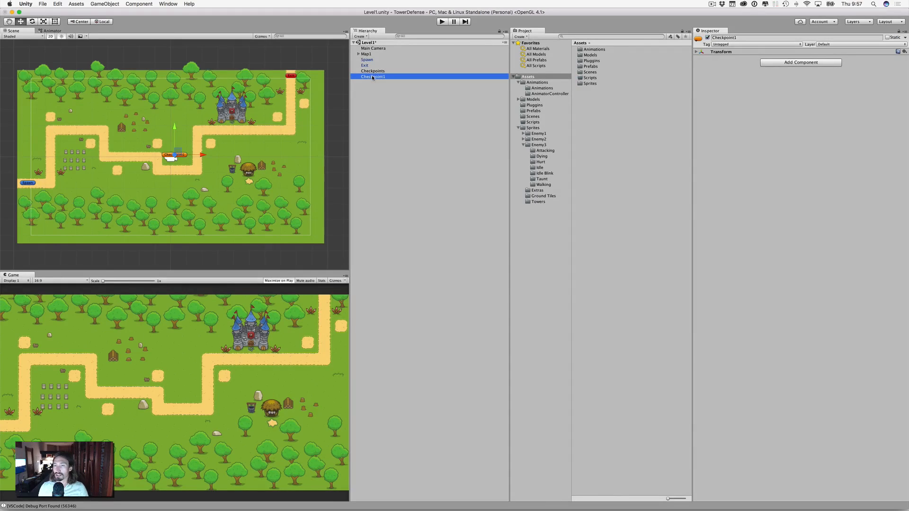
pyautogui.click(372, 77)
pyautogui.click(757, 44)
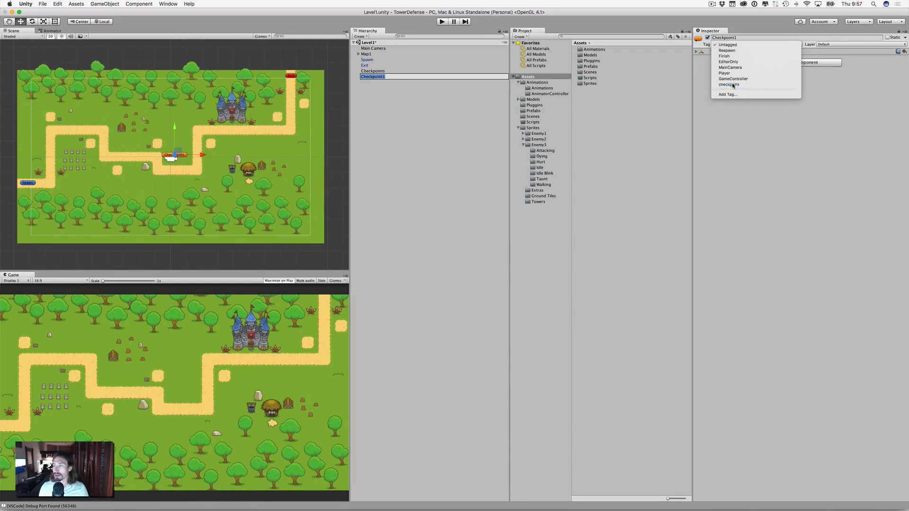
pyautogui.click(732, 84)
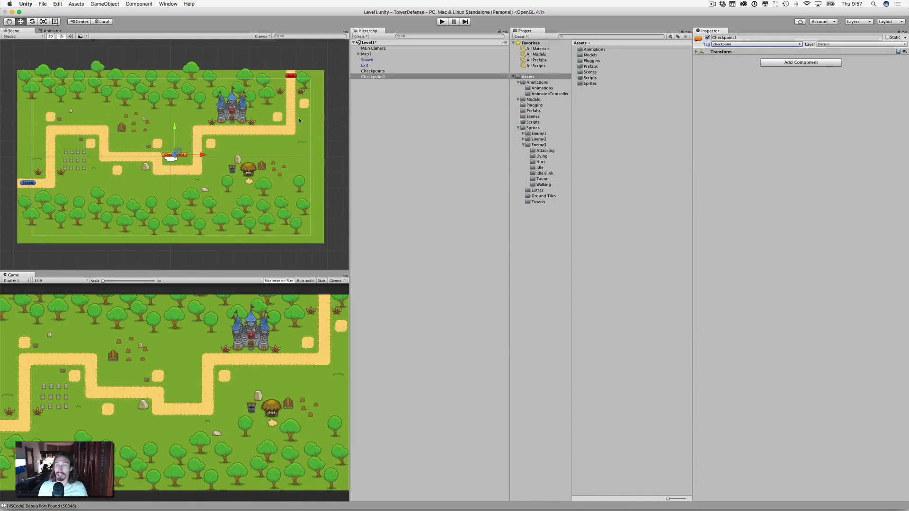
pyautogui.moveTo(201, 155); pyautogui.dragTo(80, 154)
pyautogui.moveTo(51, 126); pyautogui.dragTo(49, 157)
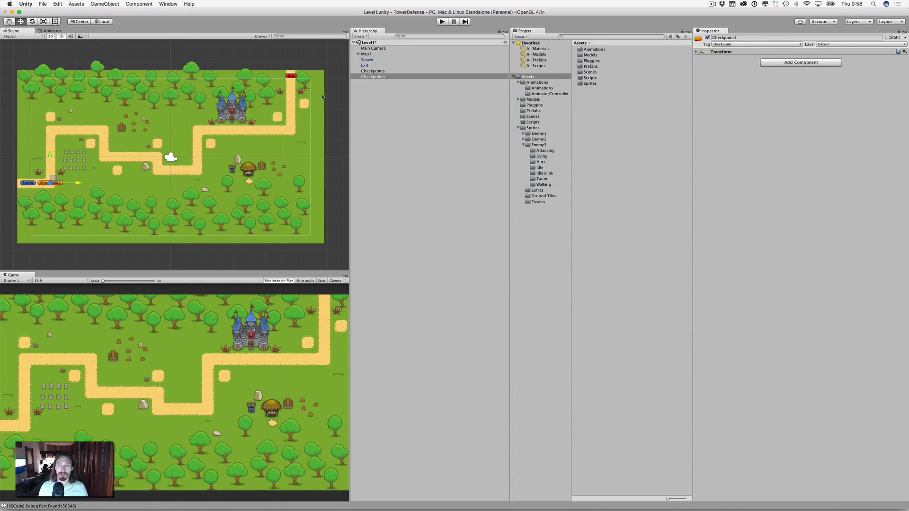
# Add a Box Collider 2D component to Checkpoint1.
pyautogui.click(371, 77)
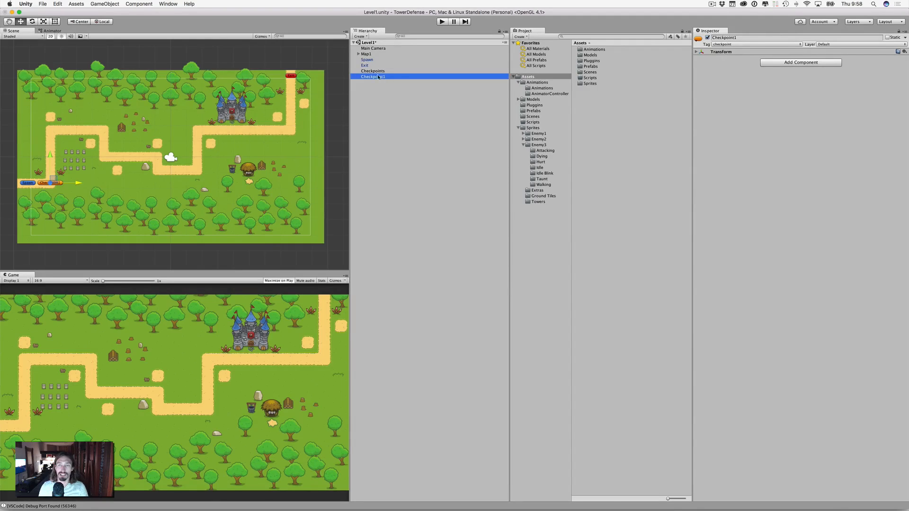
pyautogui.click(789, 63)
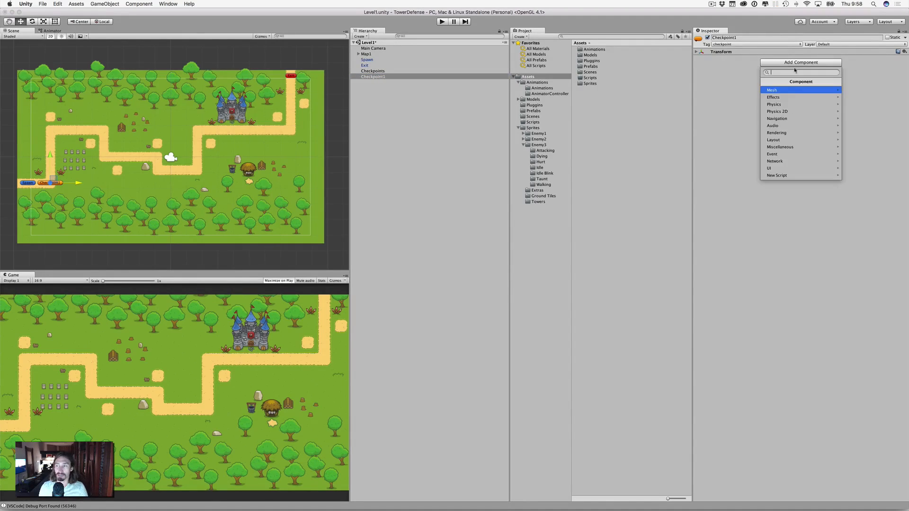
pyautogui.click(795, 112)
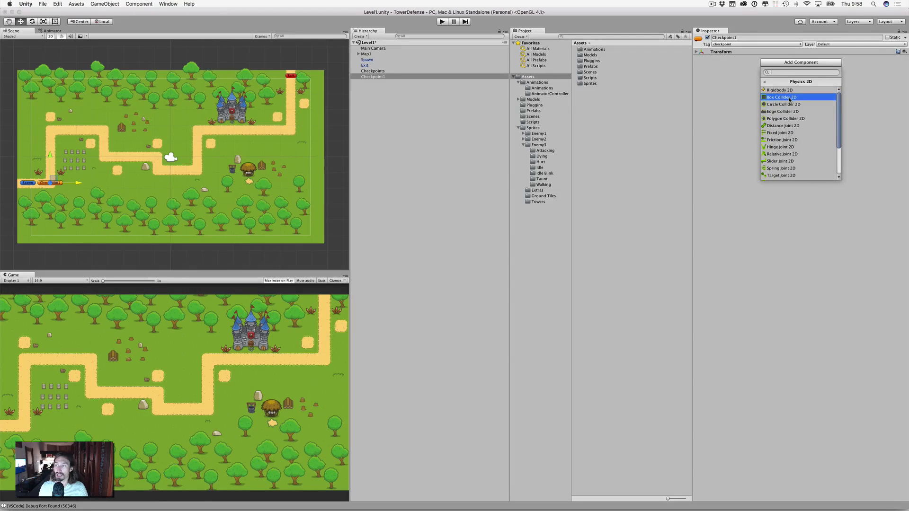
pyautogui.click(789, 98)
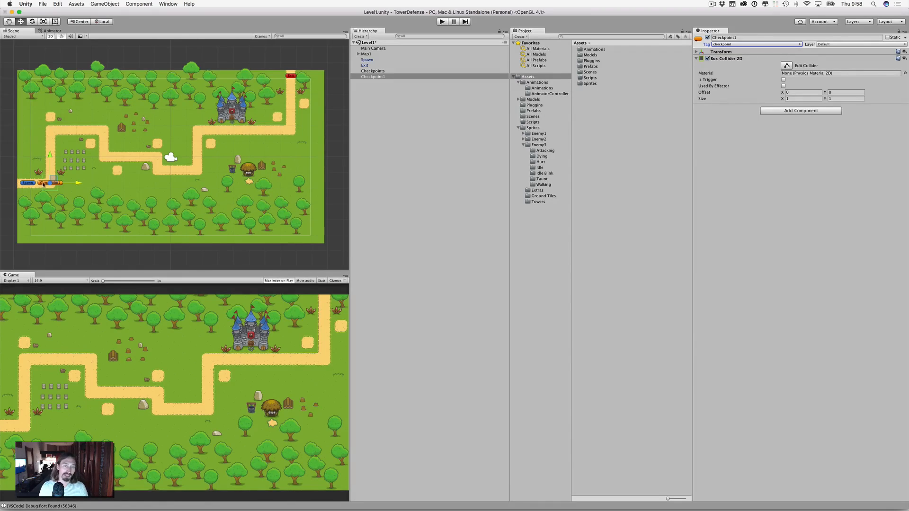
# Set Checkpoint1's box collider size to 0.2 by 0.2 and make it a trigger.
pyautogui.click(799, 99)
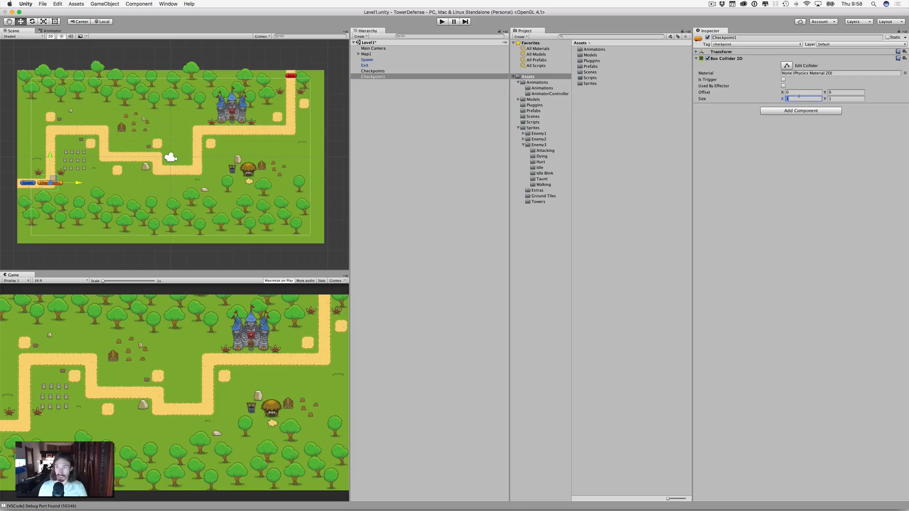
pyautogui.write('.1')
pyautogui.press('Tab')
pyautogui.write('.1')
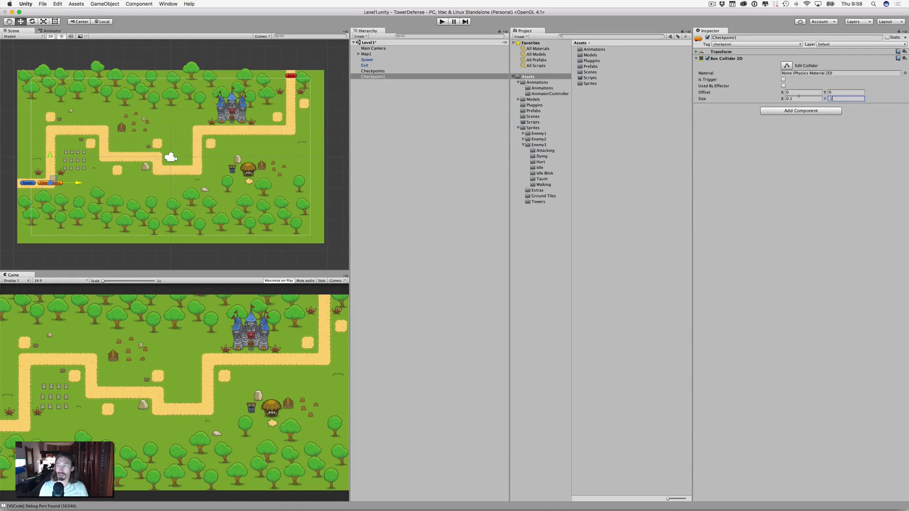
pyautogui.click(799, 96)
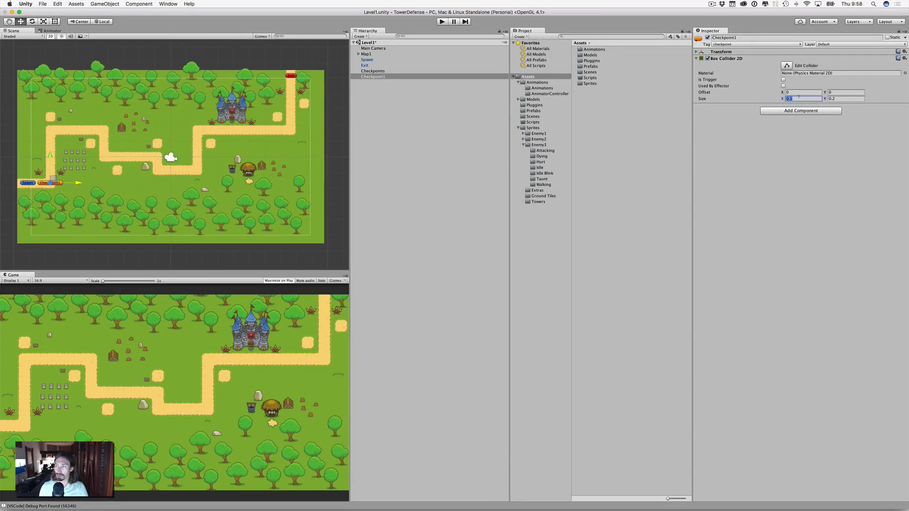
pyautogui.write('.2')
pyautogui.press('Return')
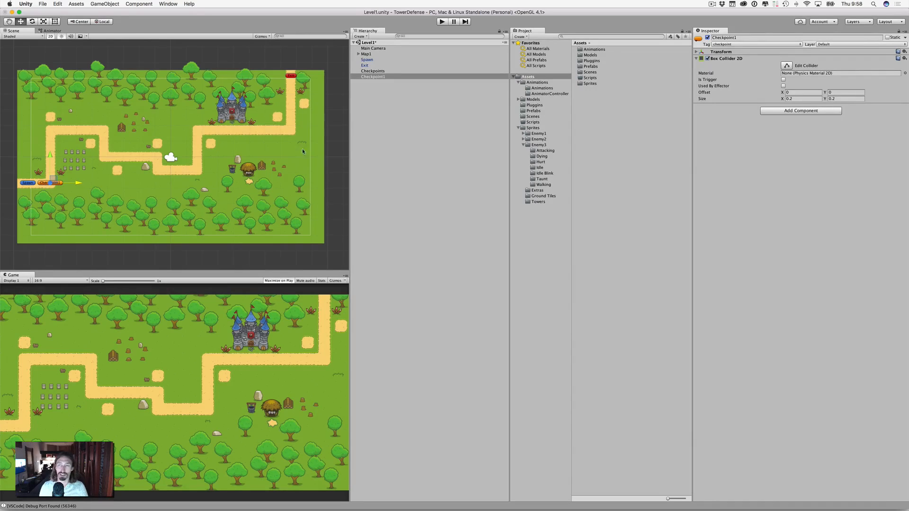
pyautogui.click(783, 80)
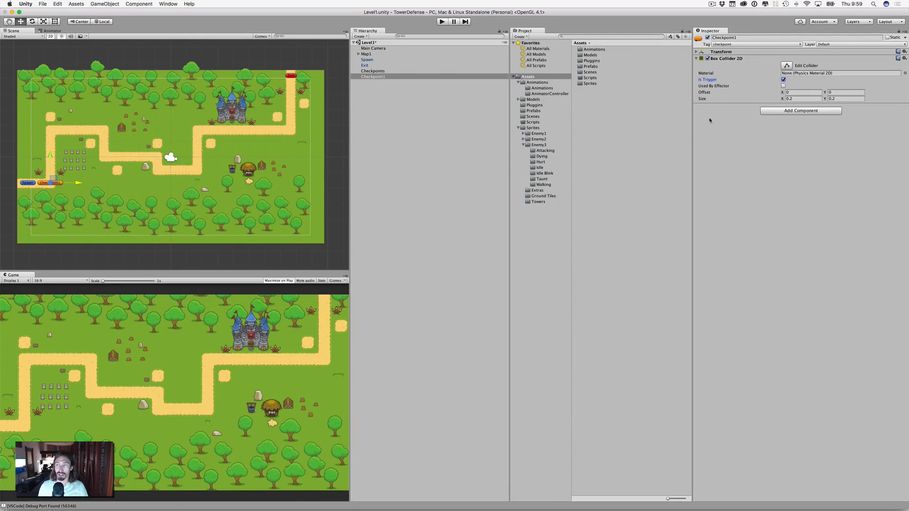
# Rename Checkpoint1 to Checkpoint and store it as a prefab in the Prefabs folder.
pyautogui.click(373, 77)
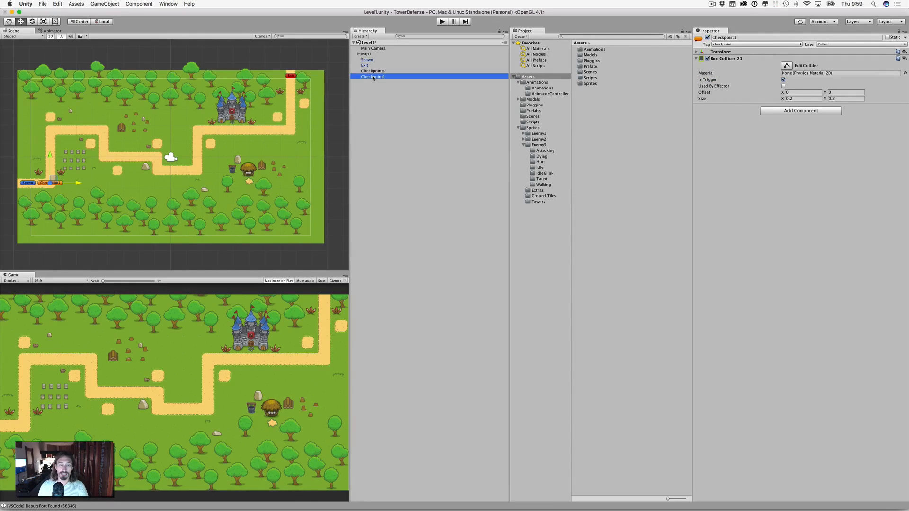
pyautogui.click(382, 78)
pyautogui.click(388, 76)
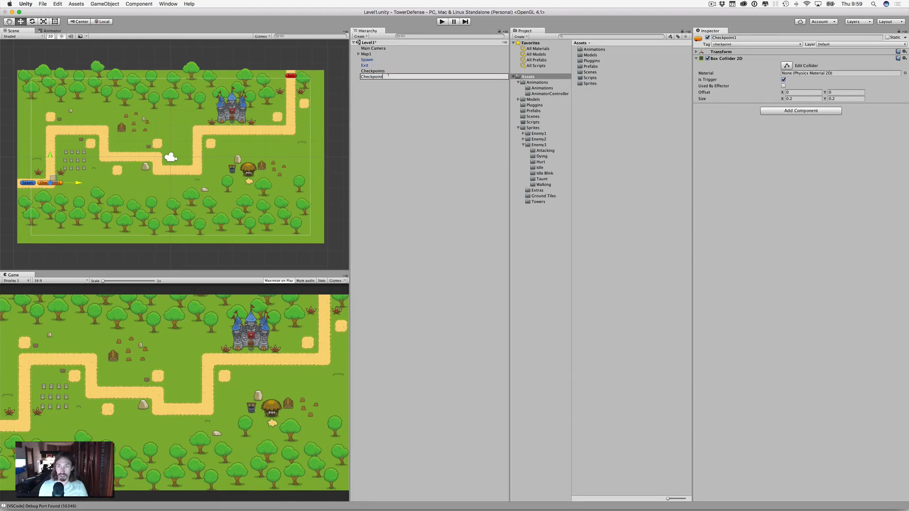
pyautogui.press('Return')
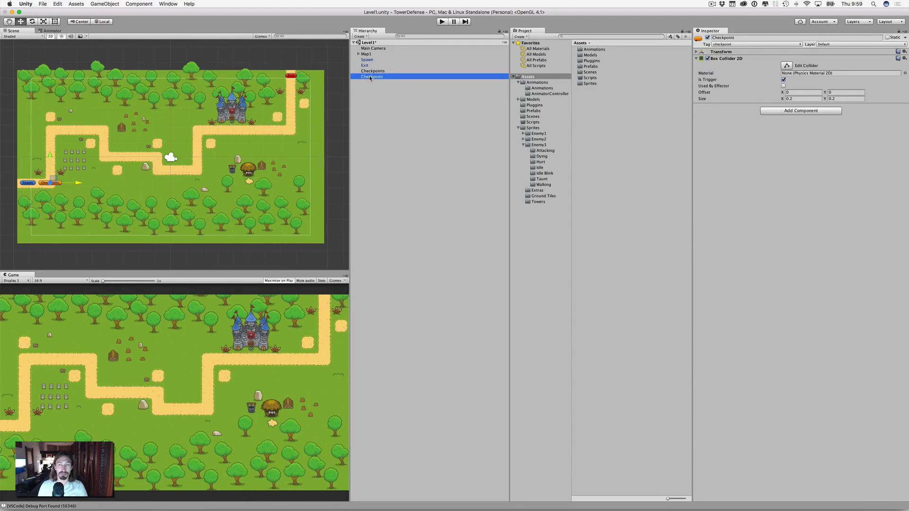
pyautogui.moveTo(370, 78); pyautogui.dragTo(531, 110)
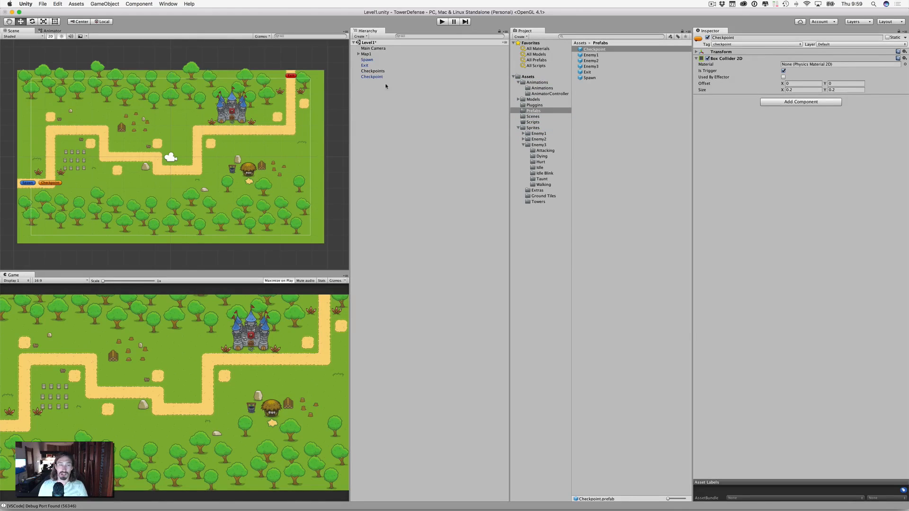
# Place a second Checkpoint prefab instance on the path corner above the first checkpoint and order it below Checkpoint in the hierarchy.
pyautogui.click(595, 50)
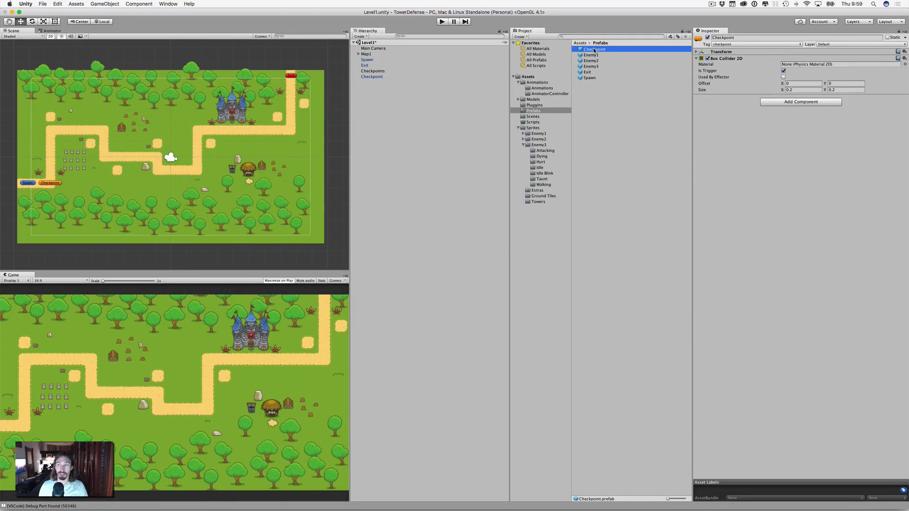
pyautogui.moveTo(595, 49); pyautogui.dragTo(80, 132)
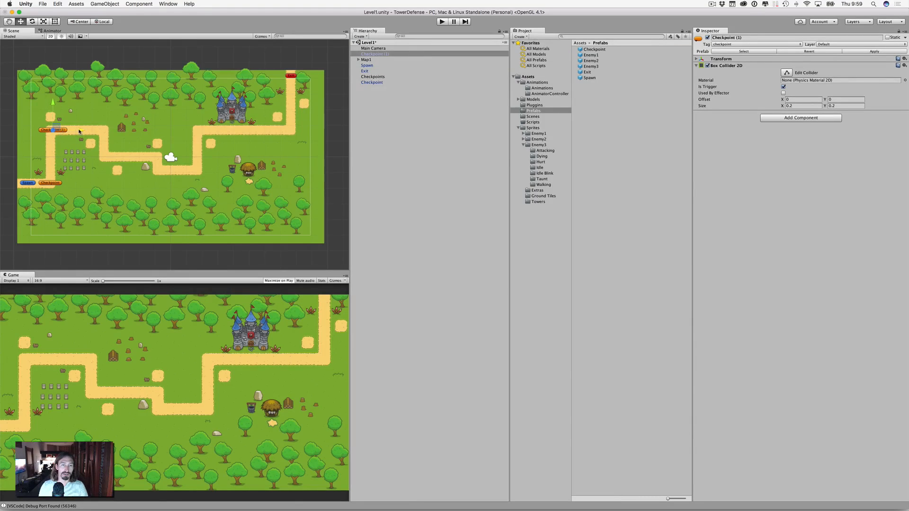
pyautogui.moveTo(53, 104); pyautogui.dragTo(53, 105)
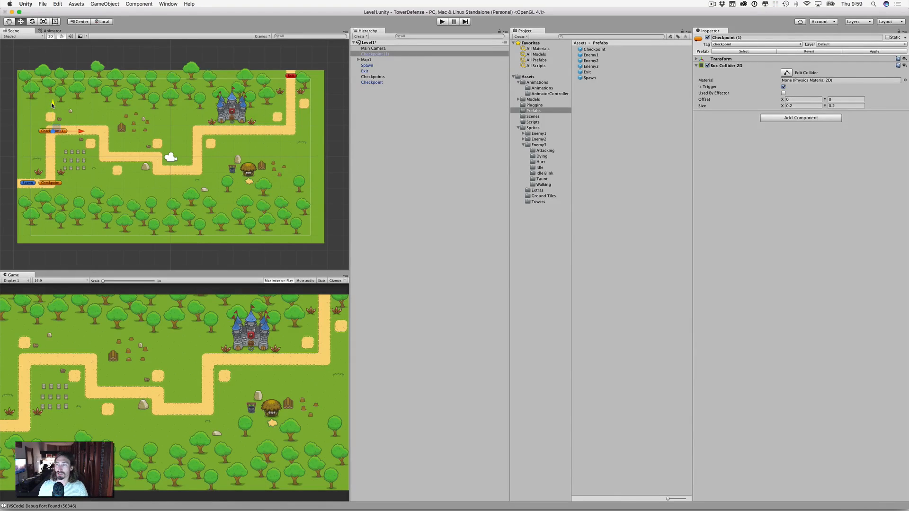
pyautogui.click(385, 96)
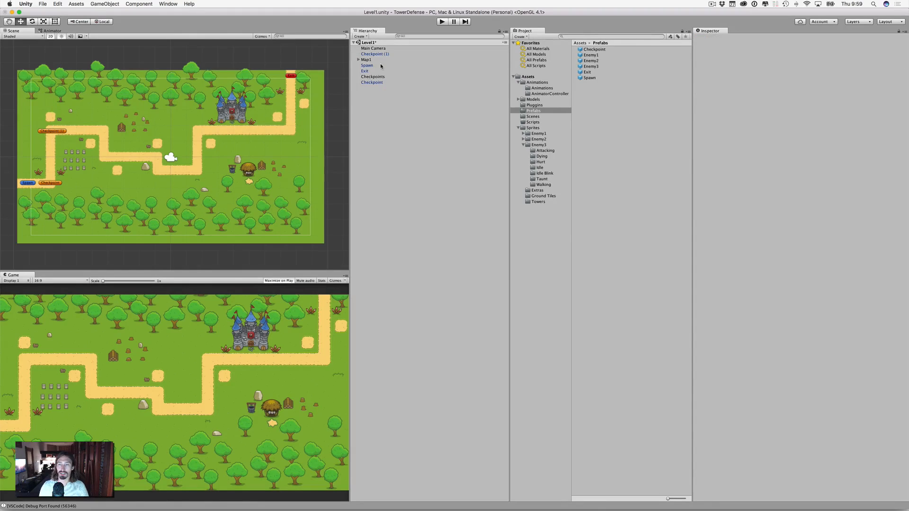
pyautogui.moveTo(378, 55); pyautogui.dragTo(377, 87)
pyautogui.press('Return')
pyautogui.click(377, 95)
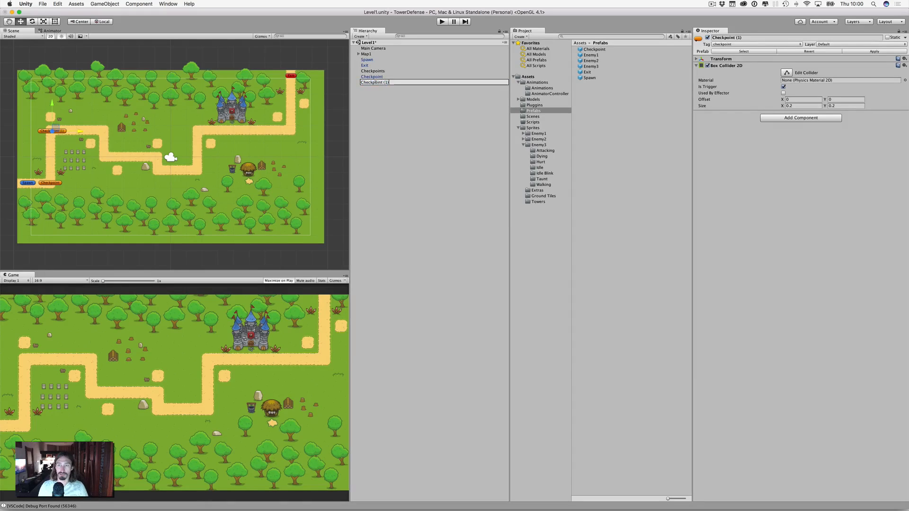
# Duplicate Checkpoint (1) into Checkpoint (2), (3) and (4), placing the copies on the next three corners along the path.
pyautogui.click(374, 82)
pyautogui.press('super+d')
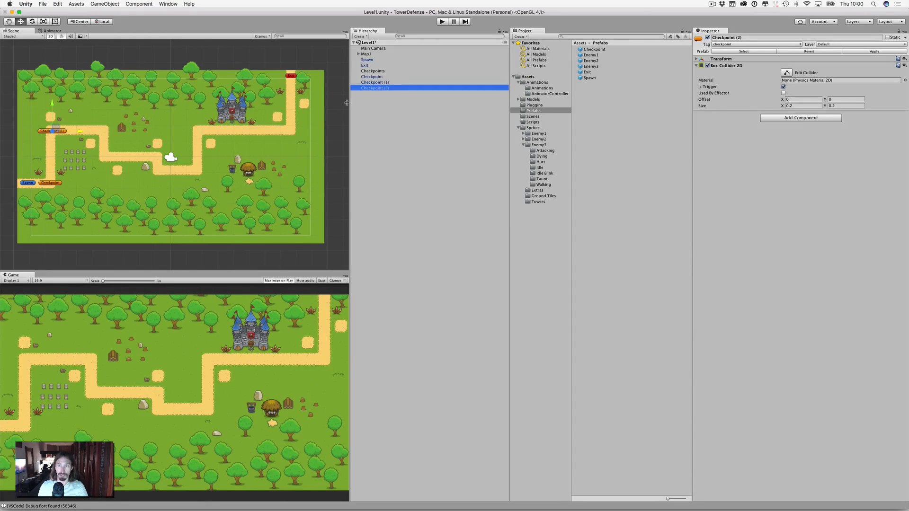
pyautogui.moveTo(81, 132); pyautogui.dragTo(132, 131)
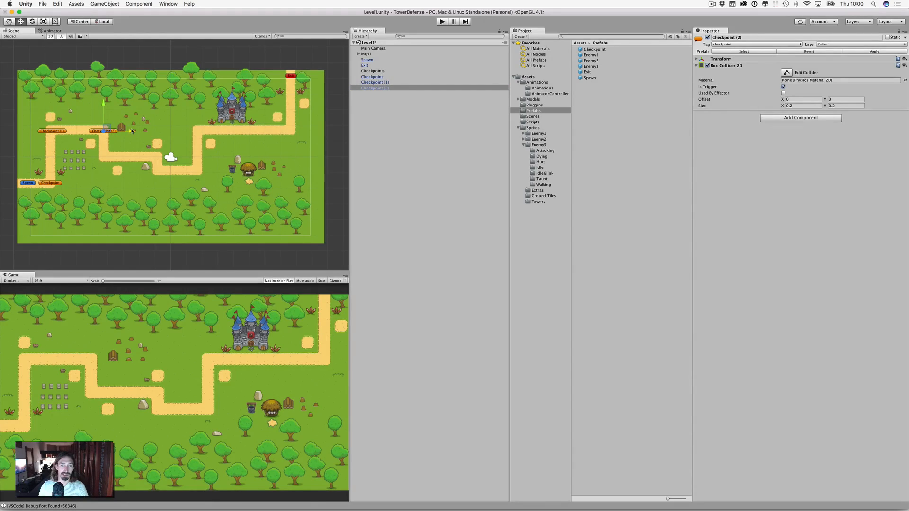
pyautogui.press('super+d')
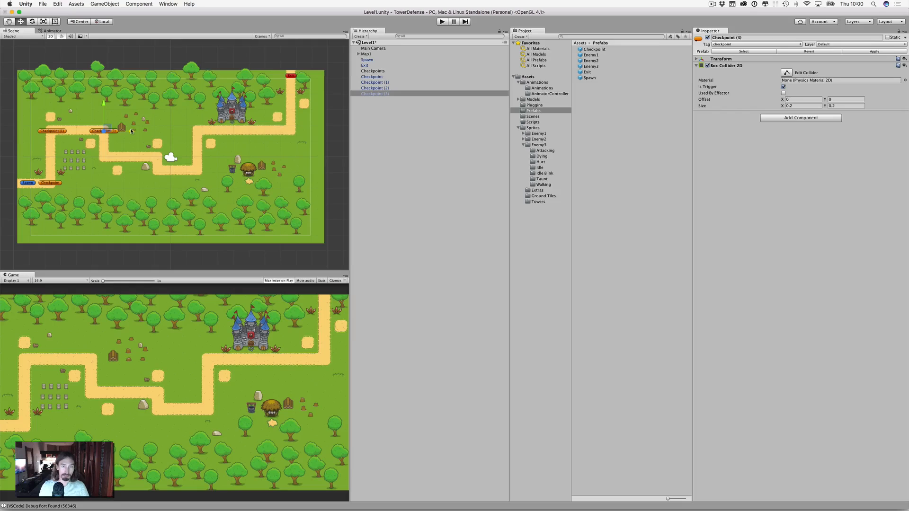
pyautogui.moveTo(103, 105); pyautogui.dragTo(186, 155)
pyautogui.press('super+d')
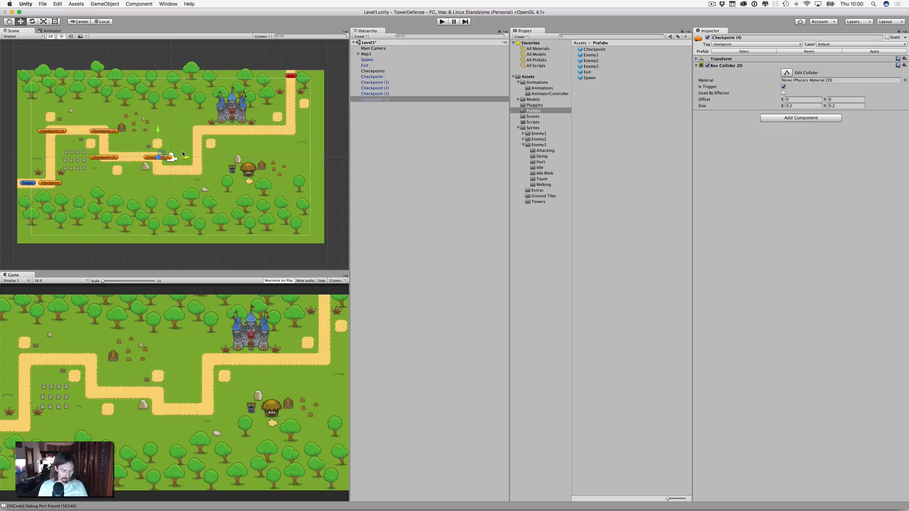
# Duplicate further checkpoints (5) to (8) onto the remaining path corners up to the one below Exit, and save the scene.
pyautogui.press('super+d')
pyautogui.moveTo(157, 130); pyautogui.dragTo(159, 143)
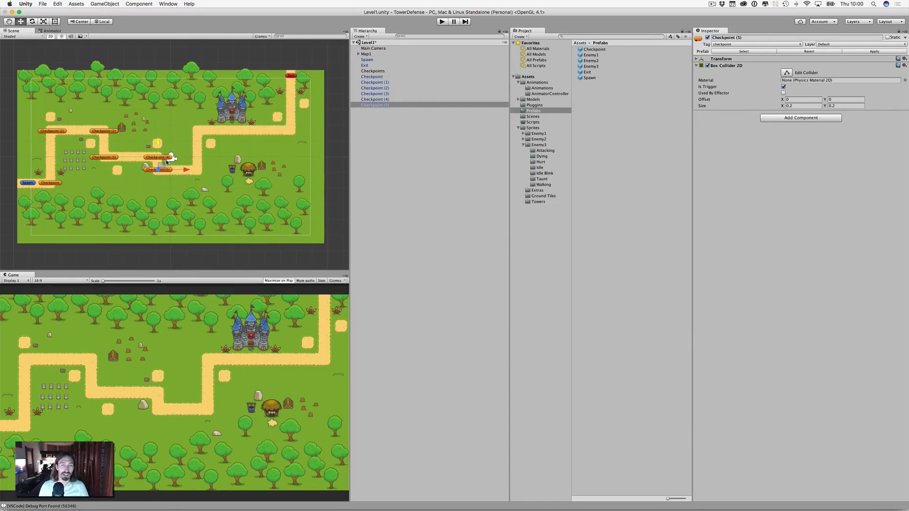
pyautogui.press('super+d')
pyautogui.moveTo(186, 170); pyautogui.dragTo(226, 171)
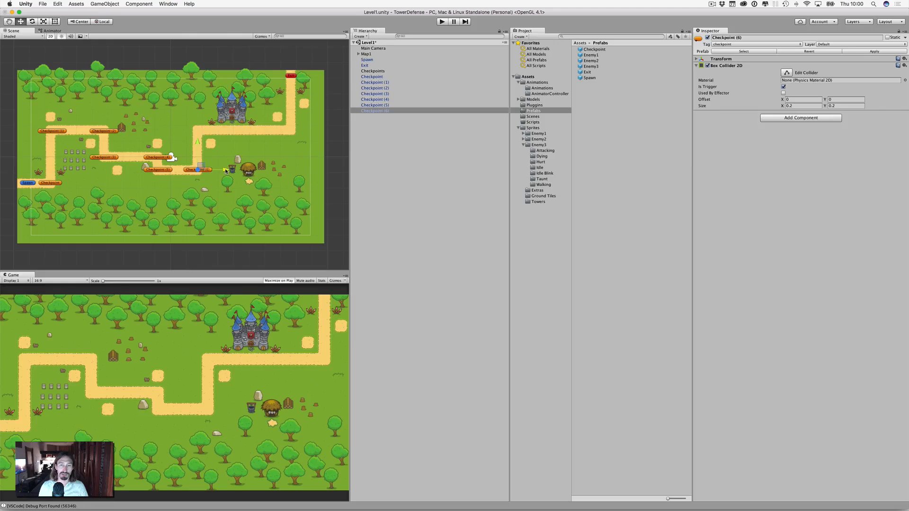
pyautogui.press('super+d')
pyautogui.moveTo(197, 143); pyautogui.dragTo(197, 104)
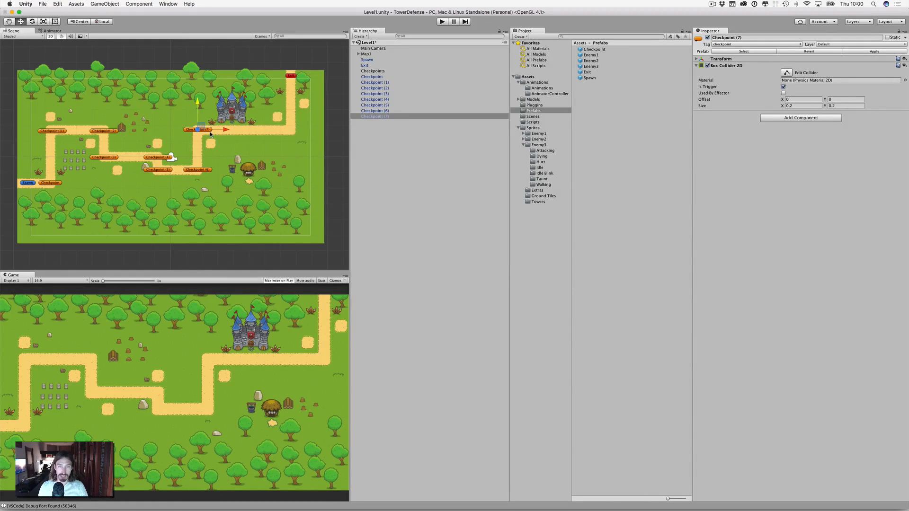
pyautogui.press('super+d')
pyautogui.moveTo(227, 131); pyautogui.dragTo(318, 128)
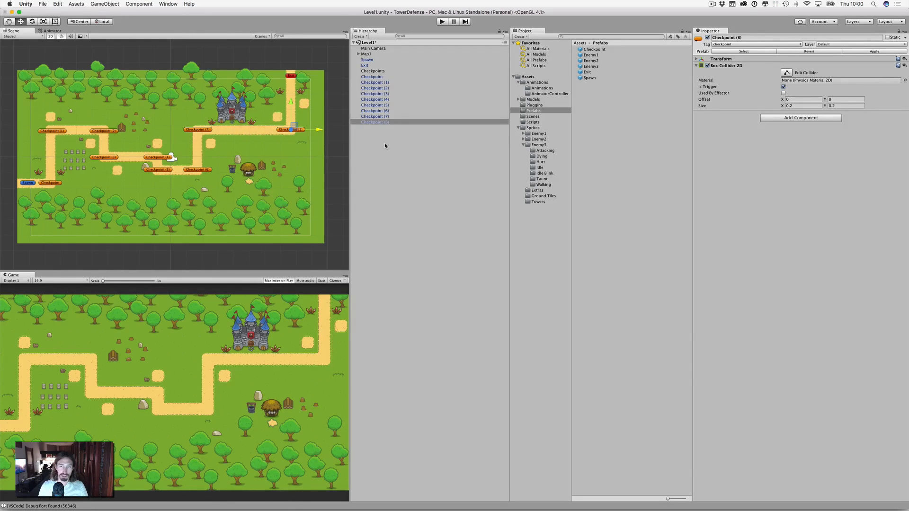
pyautogui.press('super+s')
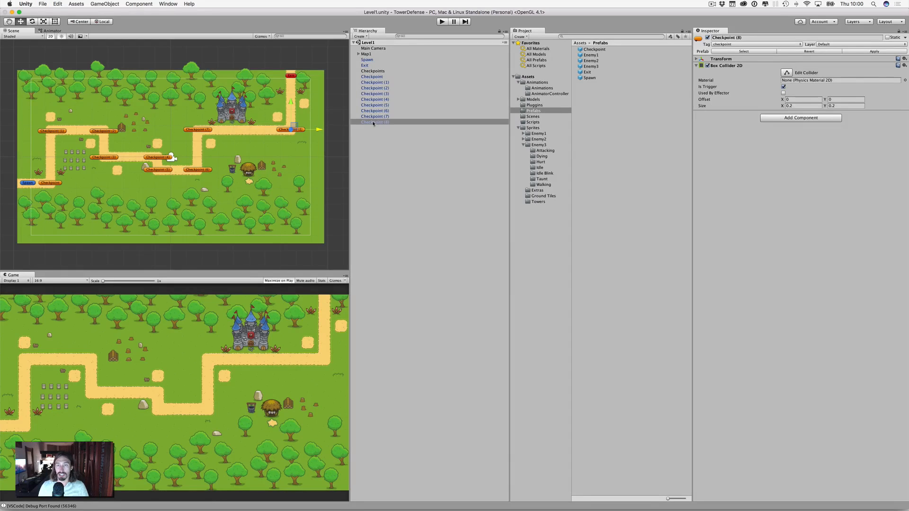
# Parent all nine checkpoint instances under the Checkpoints object, collapse that group and save the scene.
pyautogui.keyDown('shift'); pyautogui.click(375, 77); pyautogui.keyUp('shift')
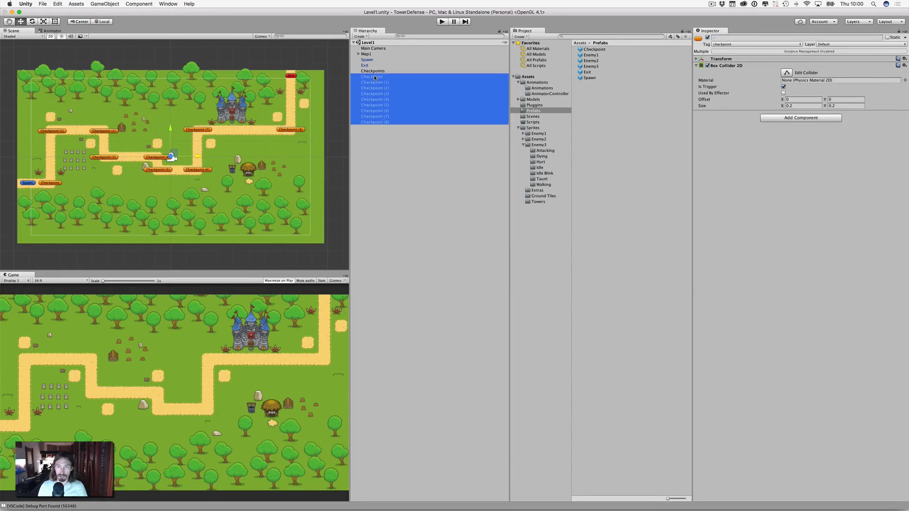
pyautogui.moveTo(374, 77); pyautogui.dragTo(374, 72)
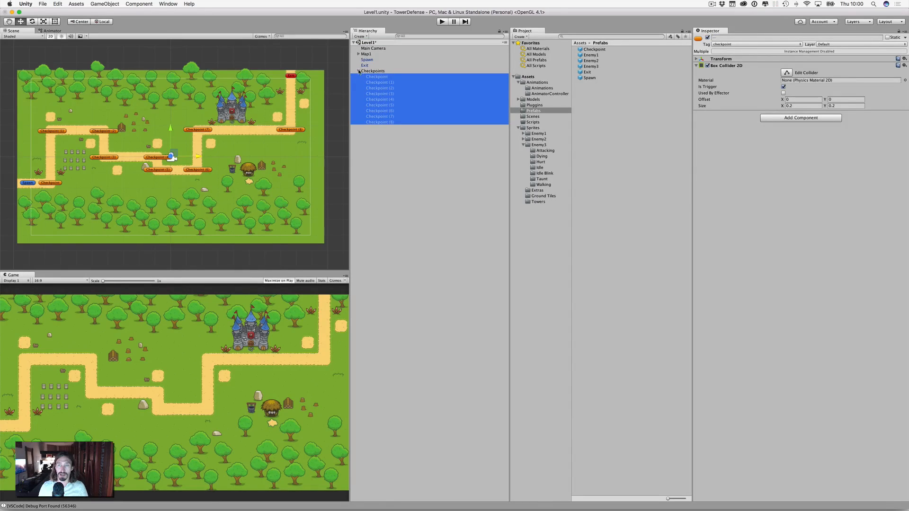
pyautogui.click(358, 71)
pyautogui.click(359, 71)
pyautogui.click(358, 71)
pyautogui.click(376, 103)
pyautogui.press('super+s')
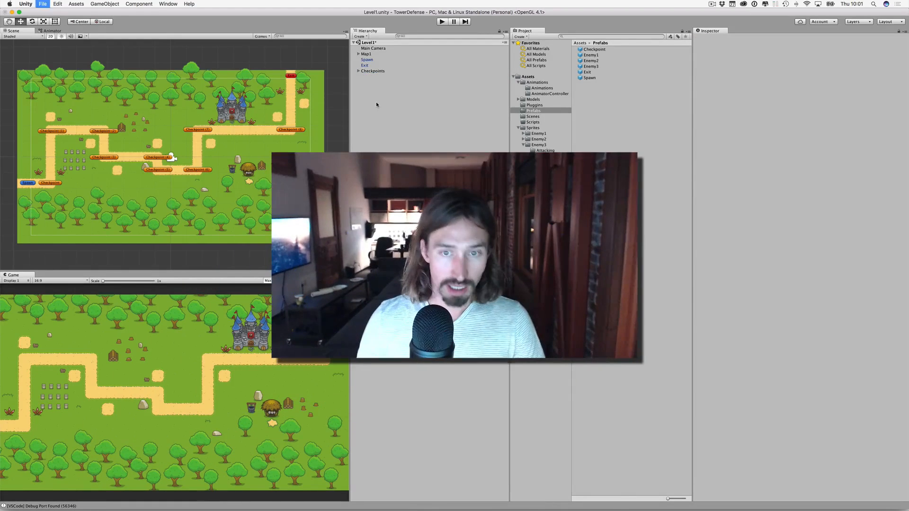